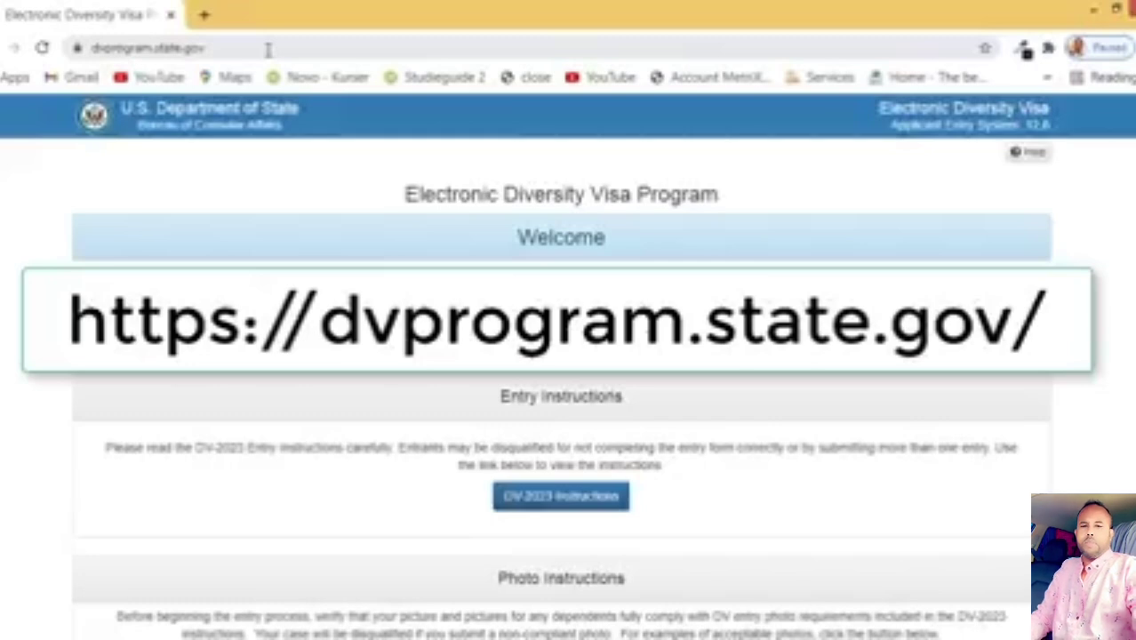
# Step: Begin a new entry, refresh the captcha until legible, and submit the authentication code
pyautogui.scroll(-4, 540, 276)
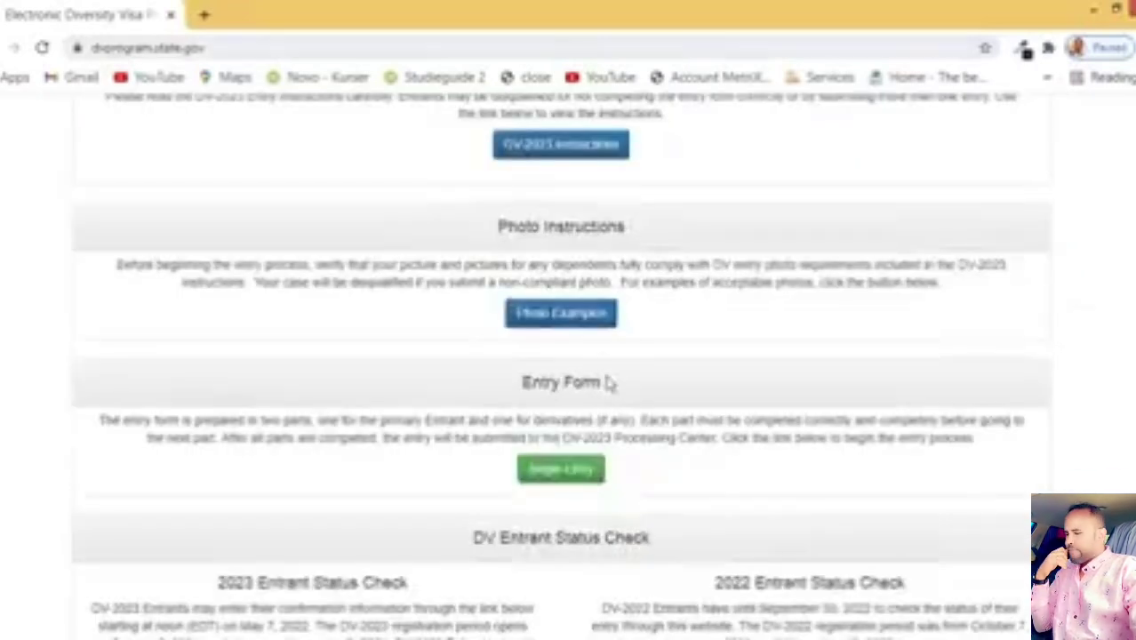
pyautogui.click(573, 469)
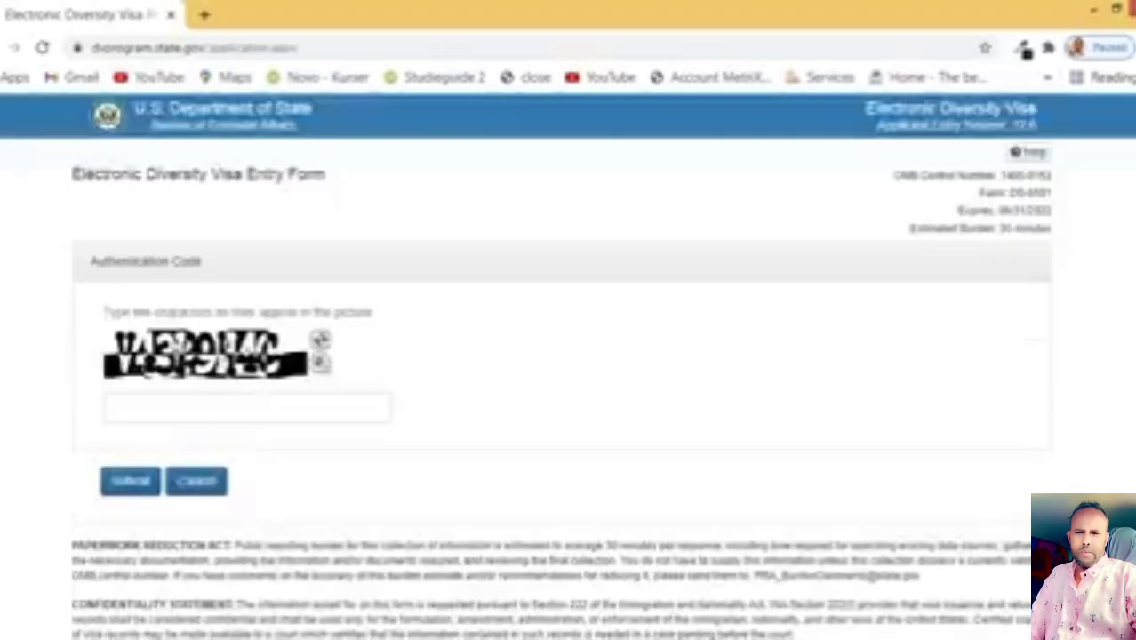
pyautogui.click(254, 407)
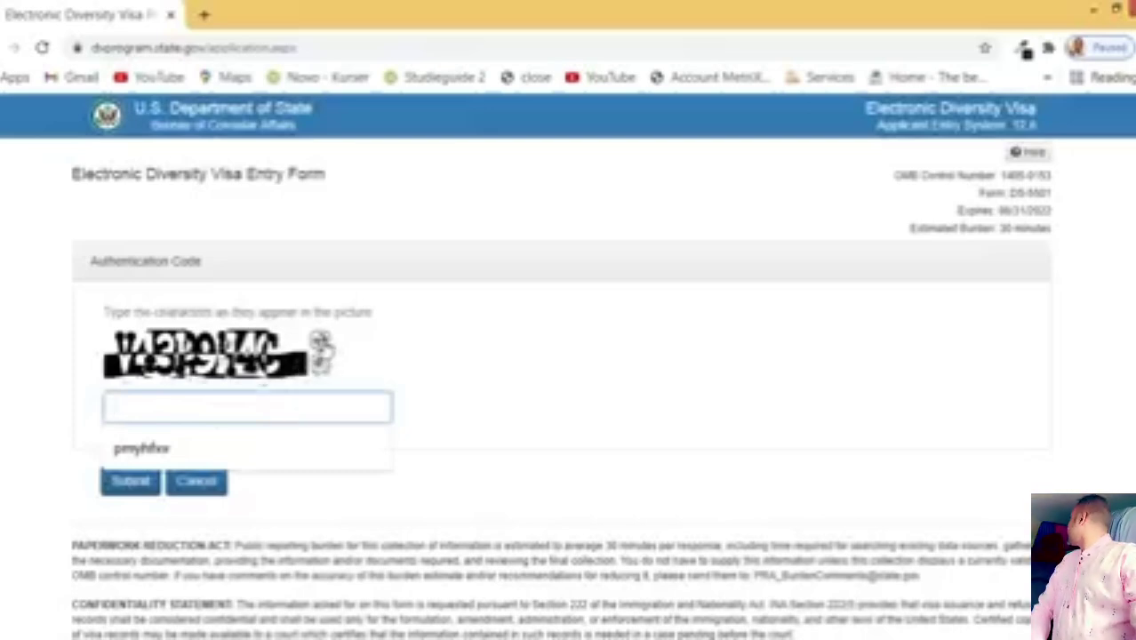
pyautogui.click(322, 347)
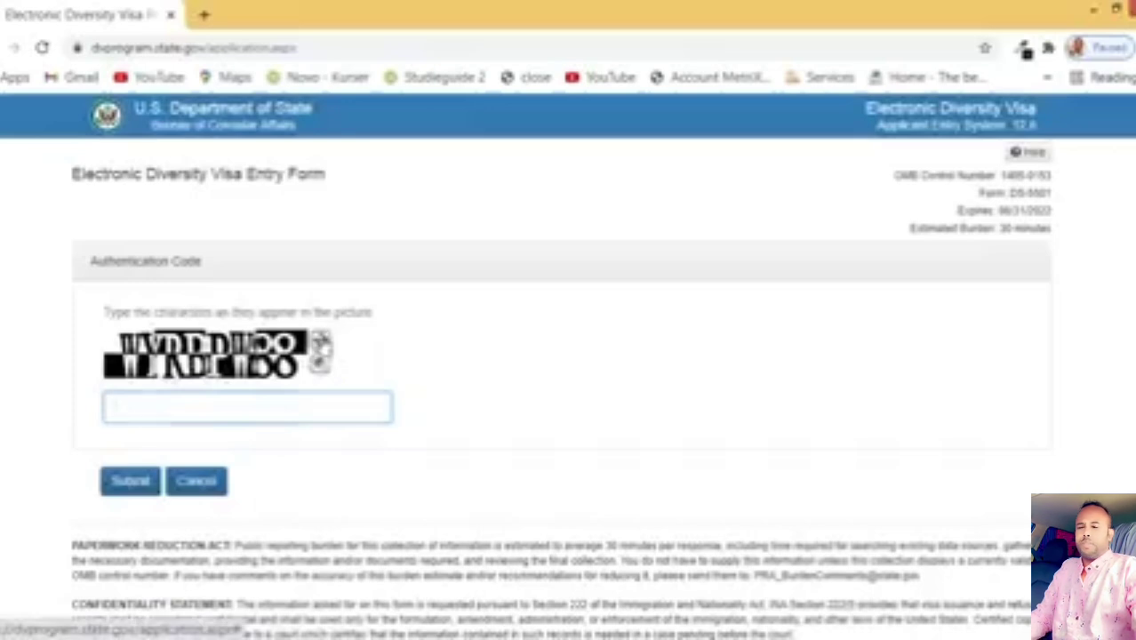
pyautogui.click(323, 345)
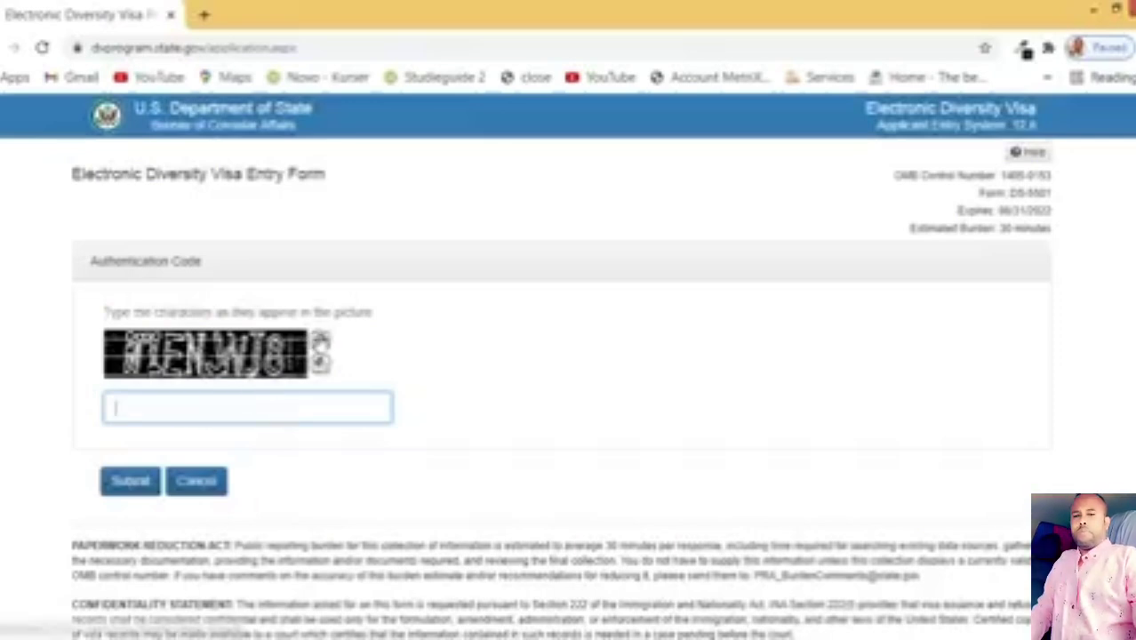
pyautogui.click(321, 342)
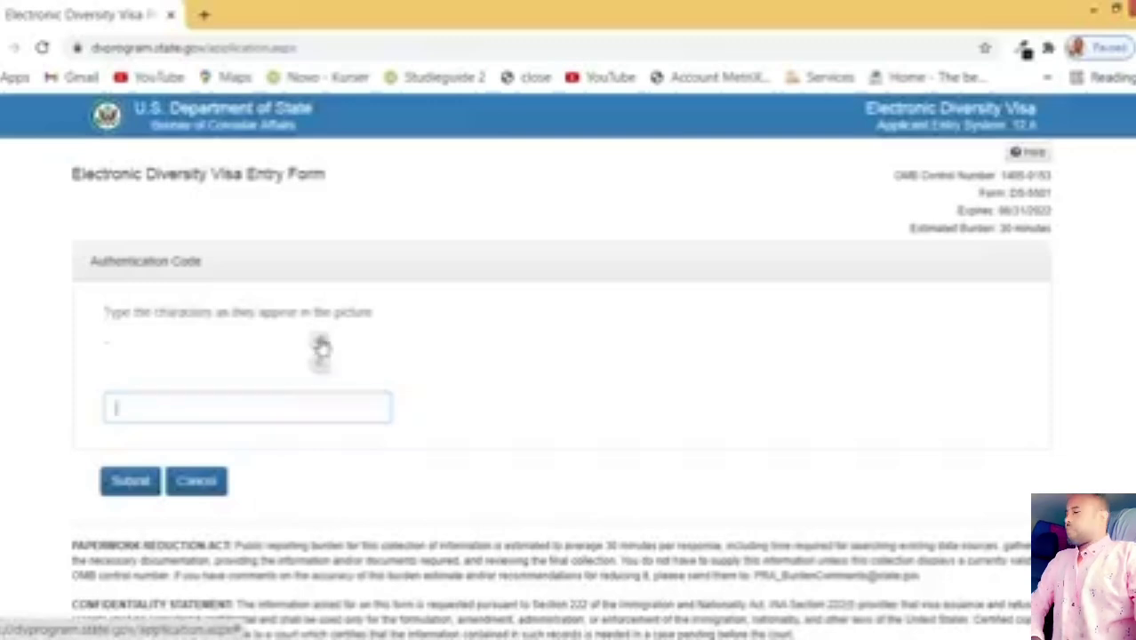
pyautogui.click(200, 411)
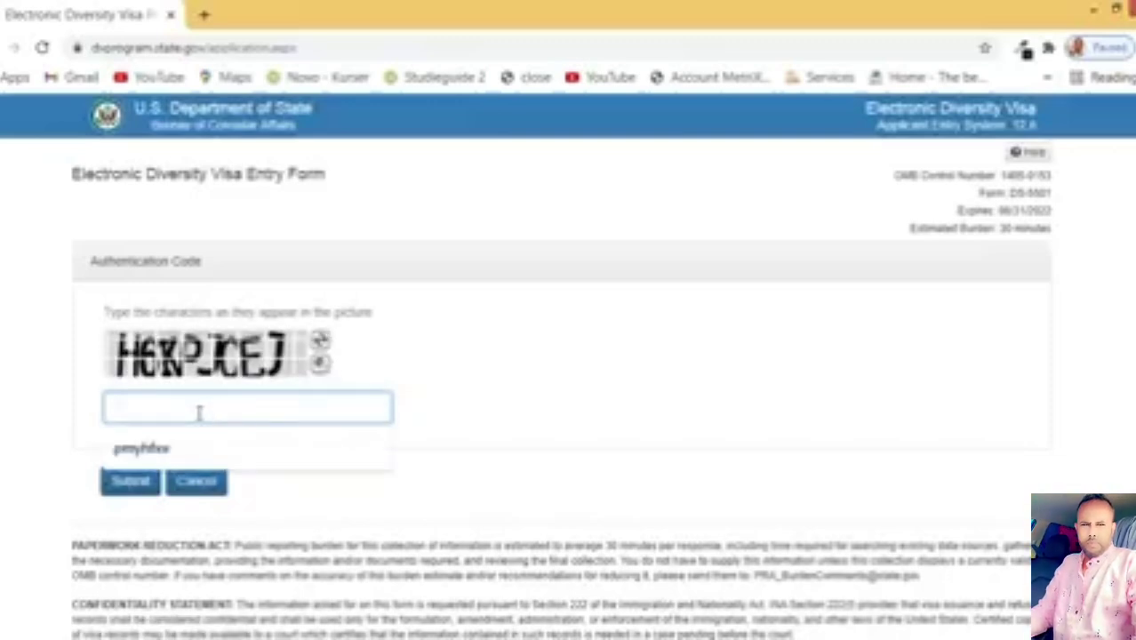
pyautogui.write('HE')
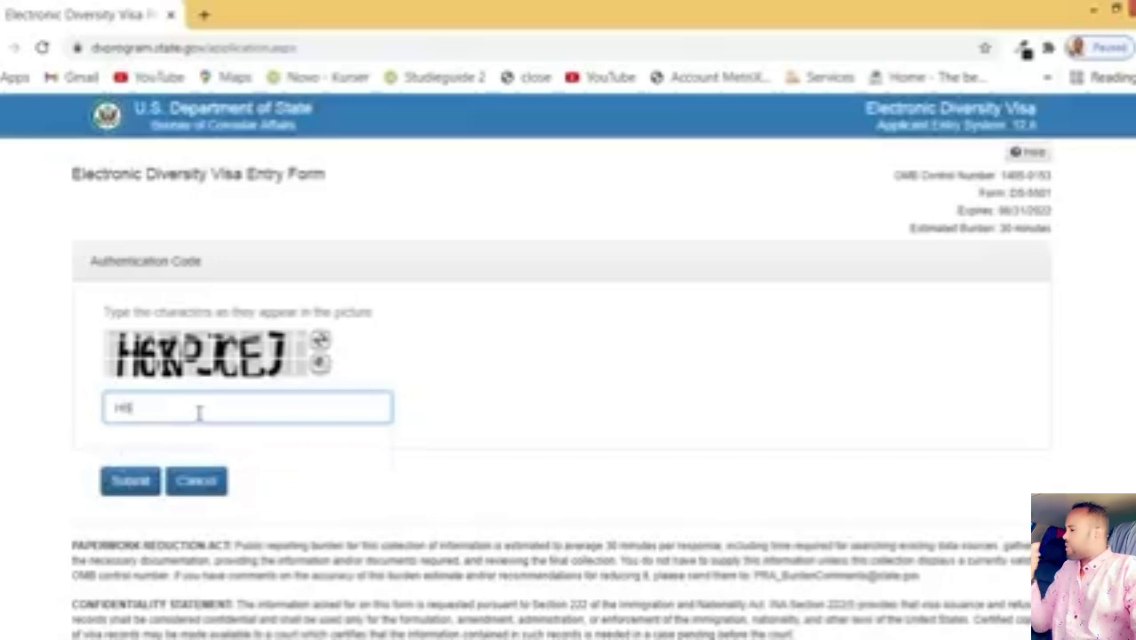
pyautogui.write('K')
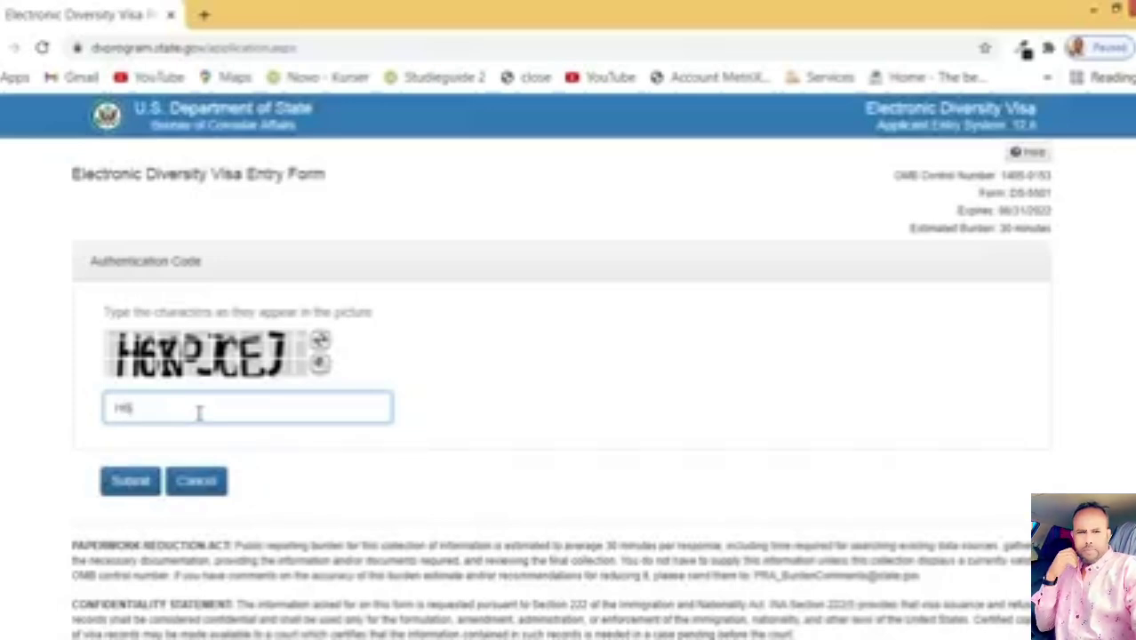
pyautogui.write('P')
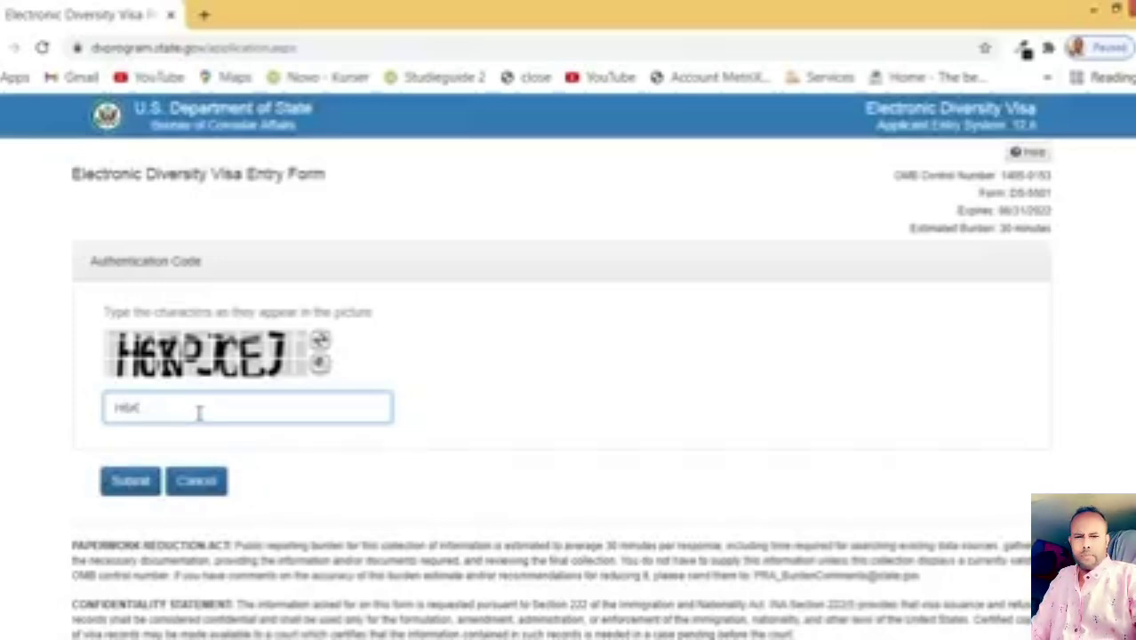
pyautogui.write('JC')
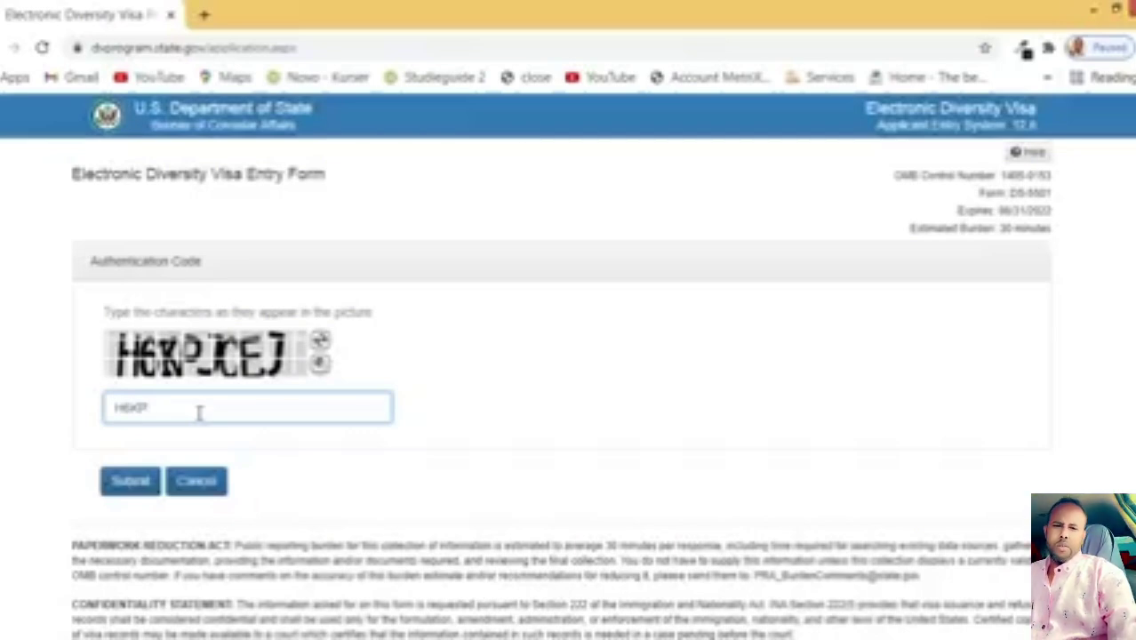
pyautogui.write('JC')
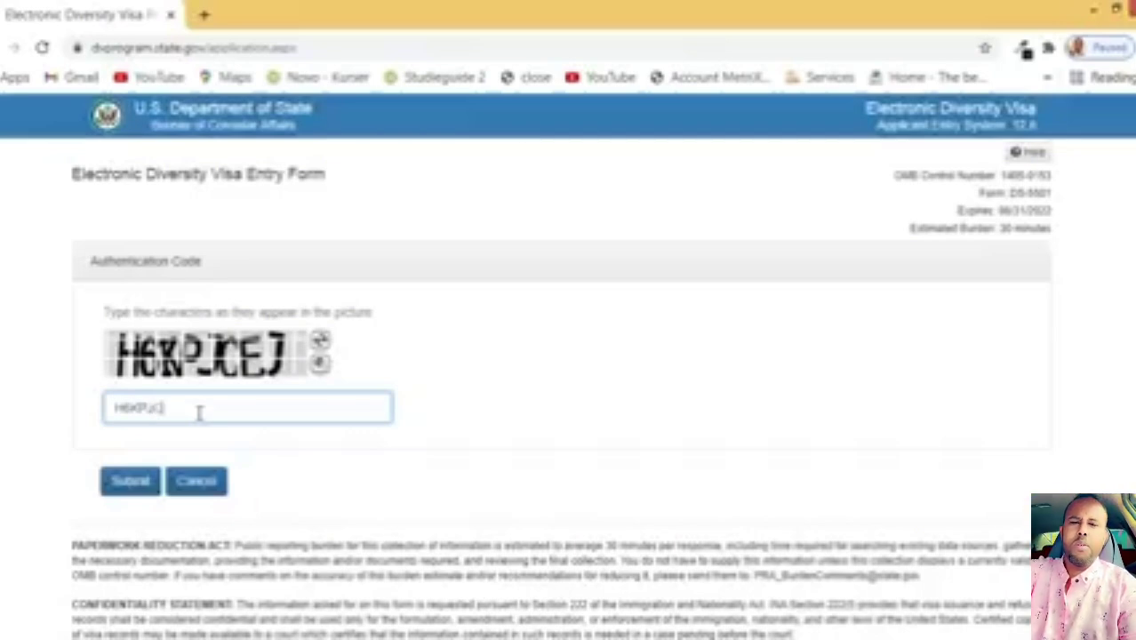
pyautogui.write('EJ')
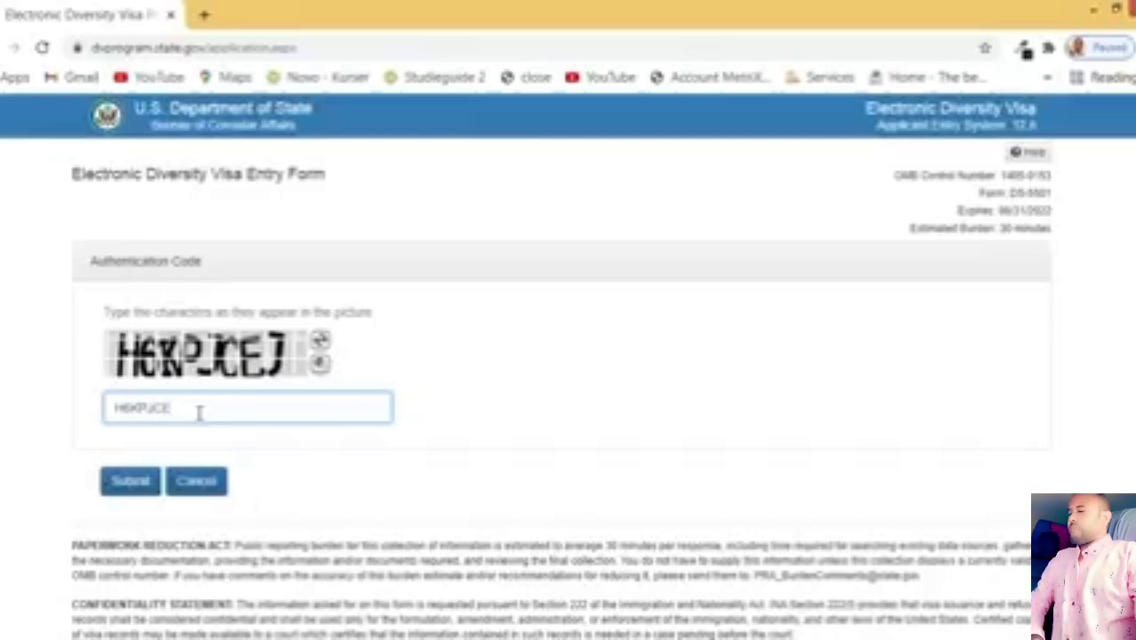
pyautogui.click(128, 480)
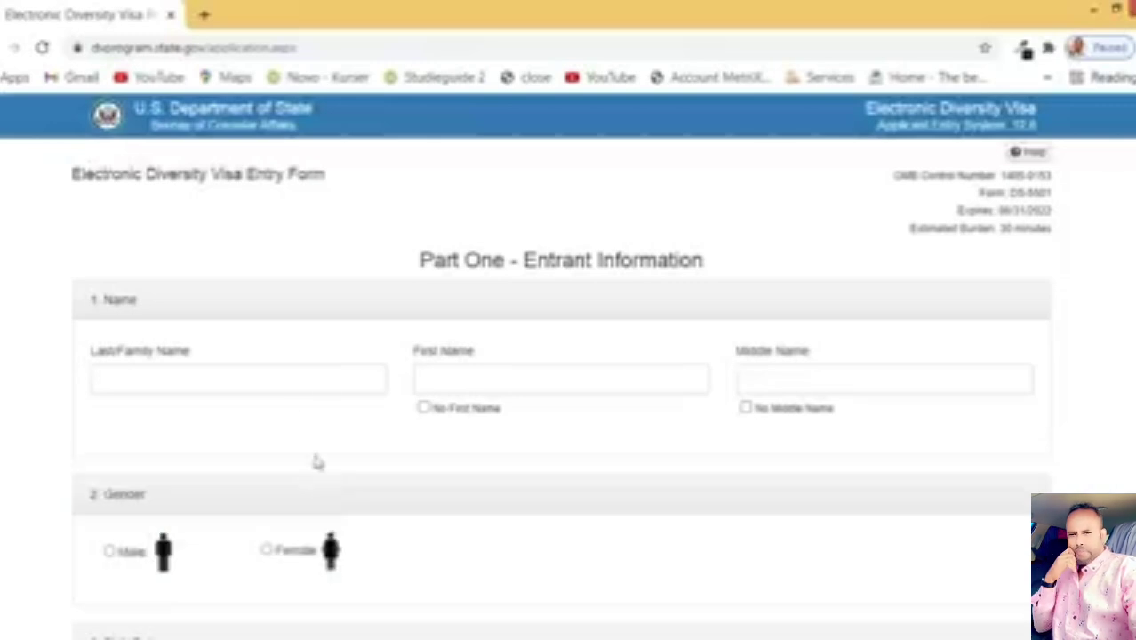
# Step: Enter the entrant's last, first and middle names
pyautogui.click(291, 386)
pyautogui.write('A')
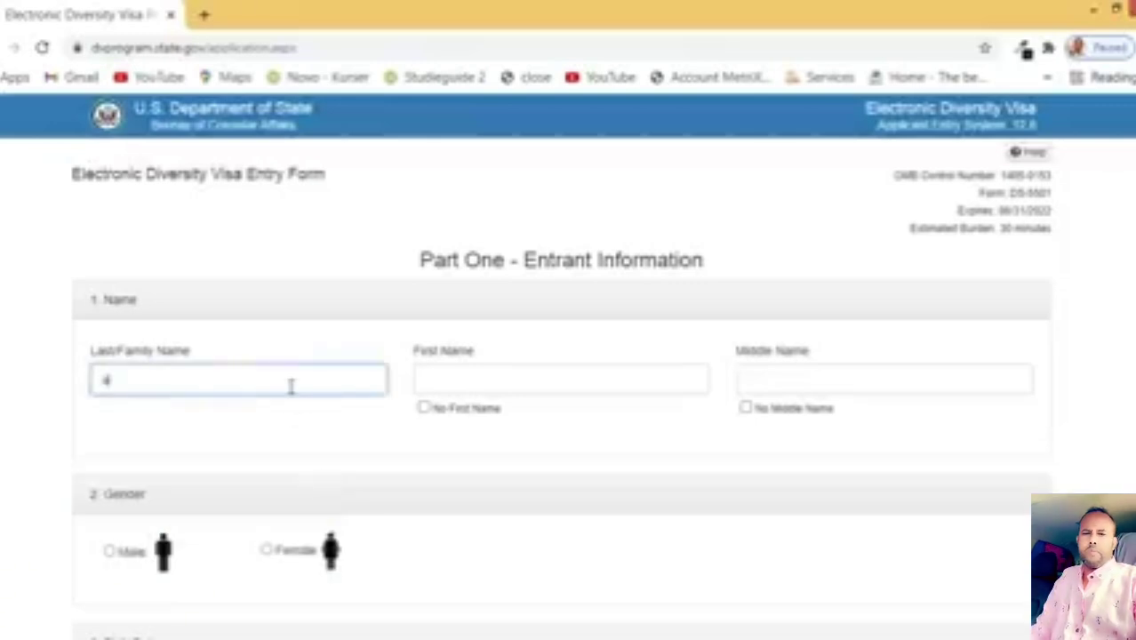
pyautogui.press('BackSpace')
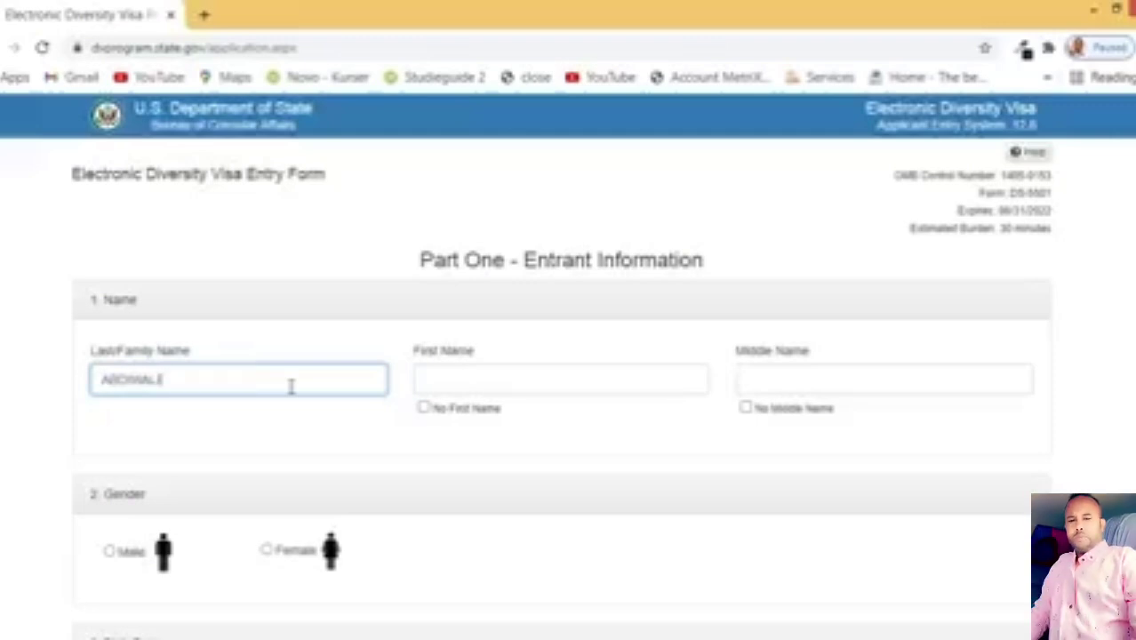
pyautogui.click(486, 379)
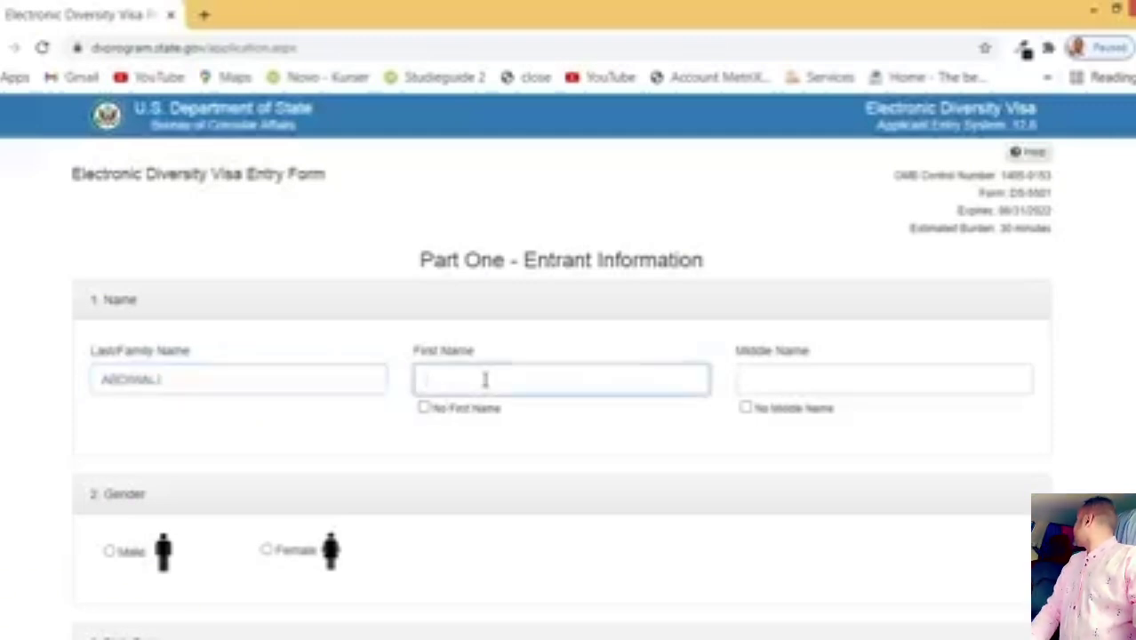
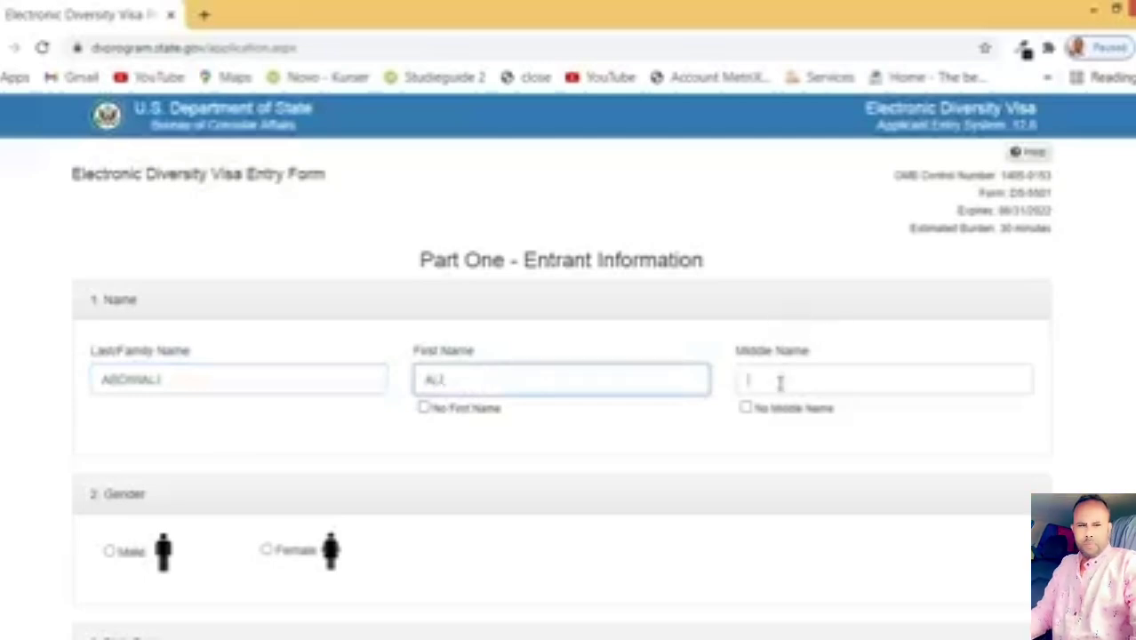
pyautogui.click(780, 383)
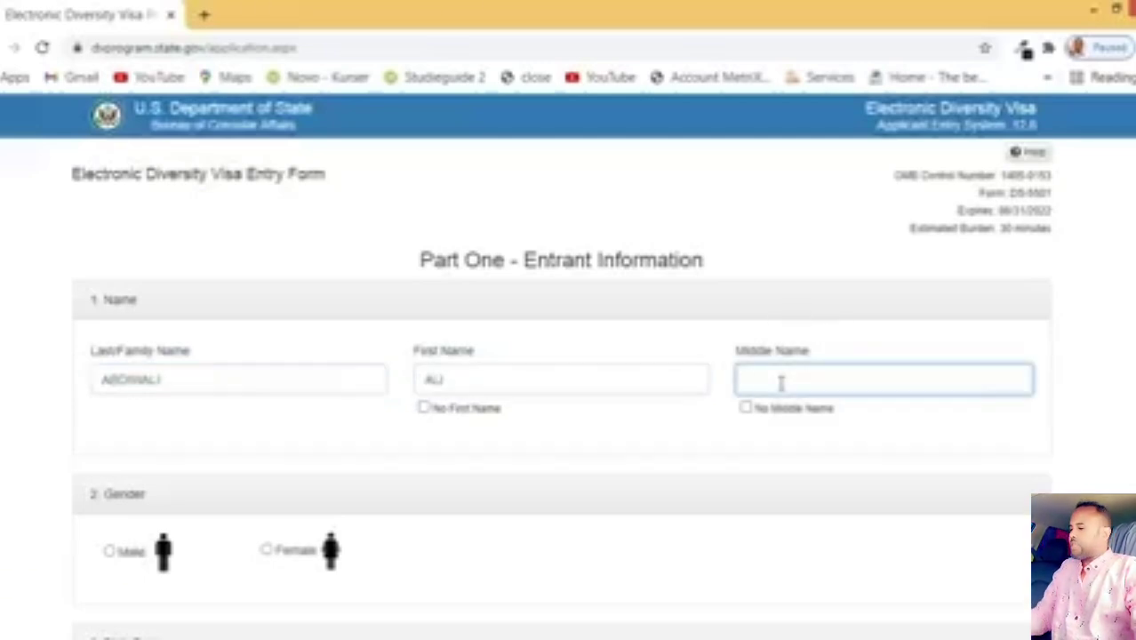
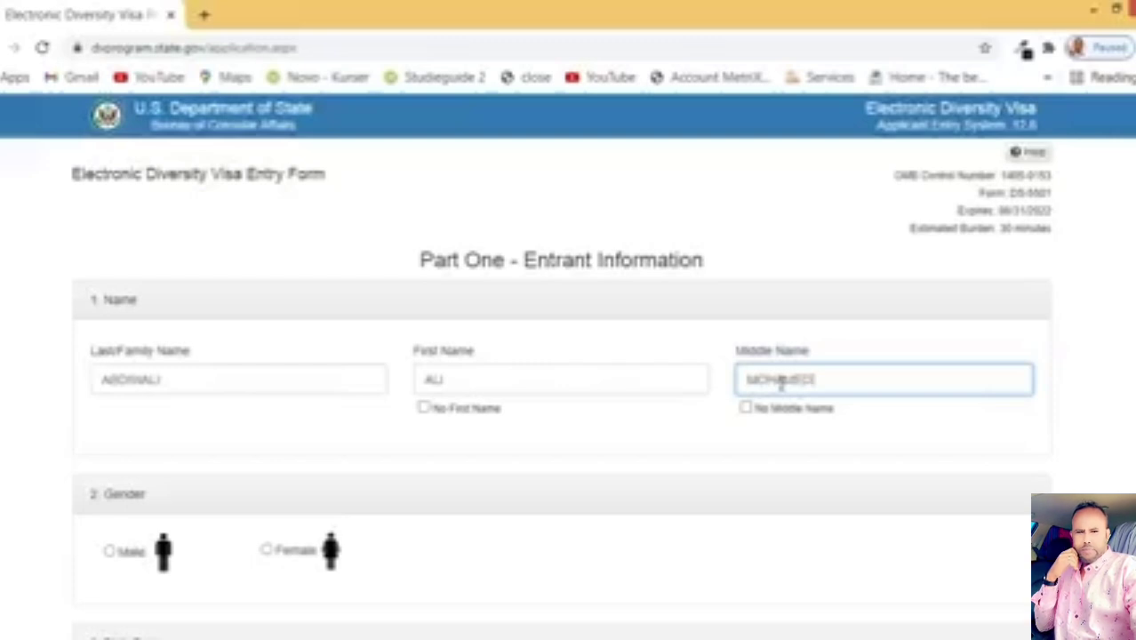
# Step: Review the entered names and set the gender to Male
pyautogui.scroll(-1, 632, 421)
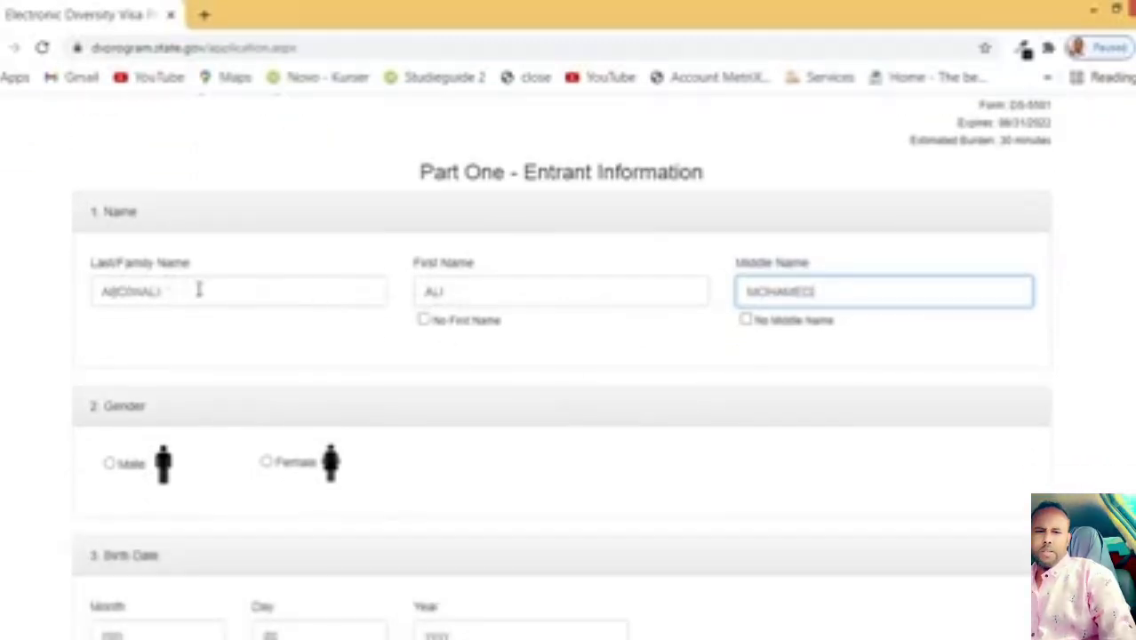
pyautogui.moveTo(197, 292); pyautogui.dragTo(78, 294)
pyautogui.moveTo(456, 292); pyautogui.dragTo(382, 289)
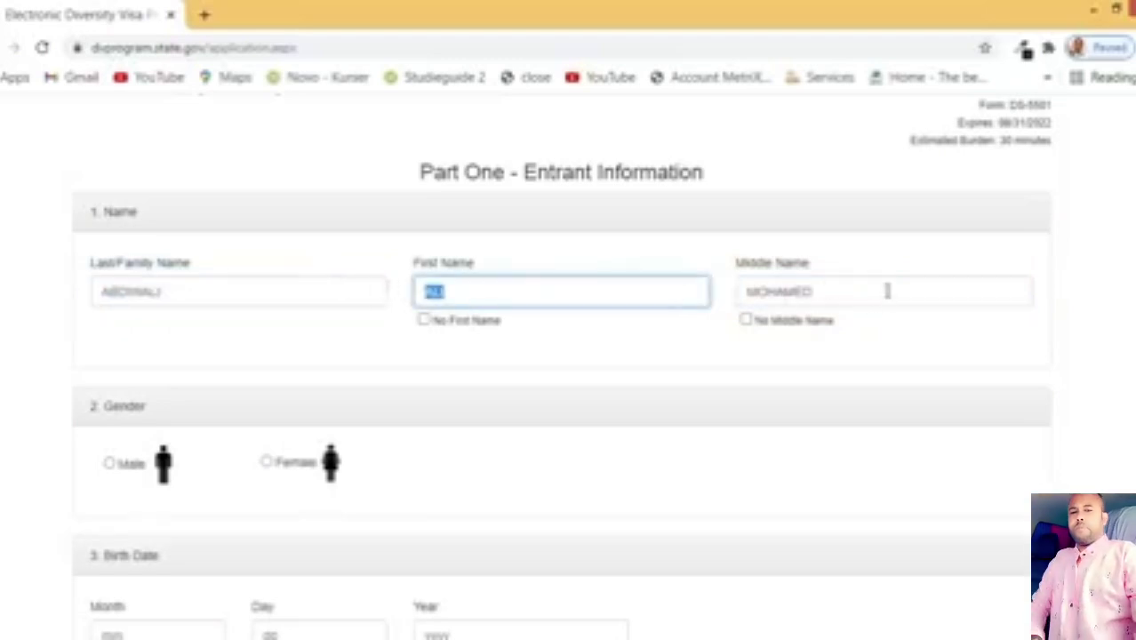
pyautogui.moveTo(887, 291); pyautogui.dragTo(665, 287)
pyautogui.scroll(-1, 534, 382)
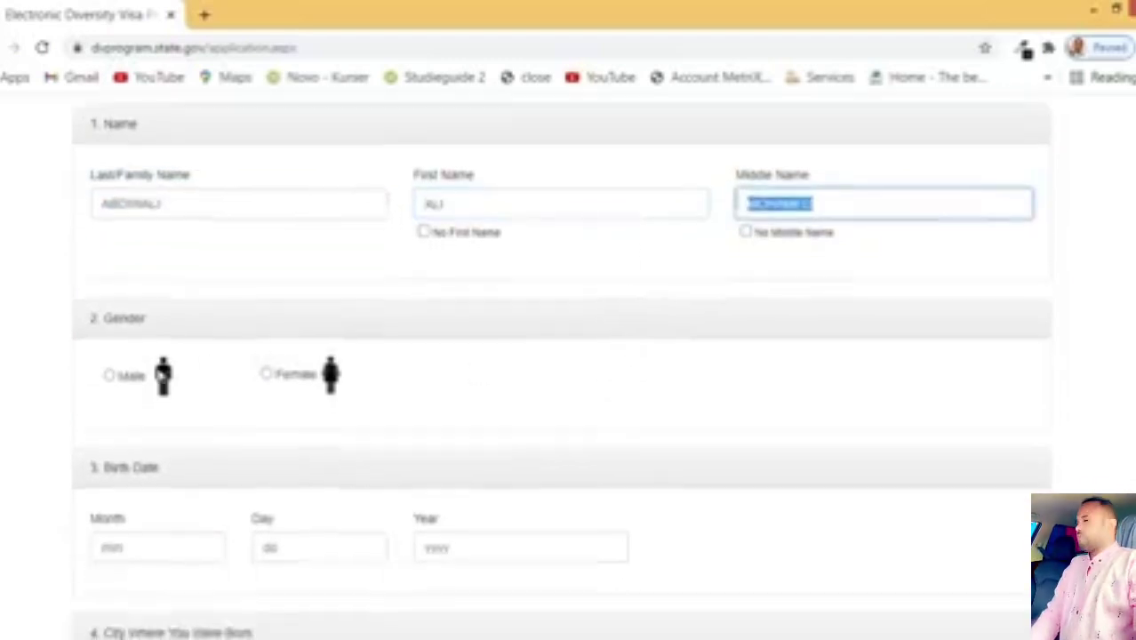
pyautogui.click(111, 376)
pyautogui.scroll(-2, 312, 249)
pyautogui.press('Tab')
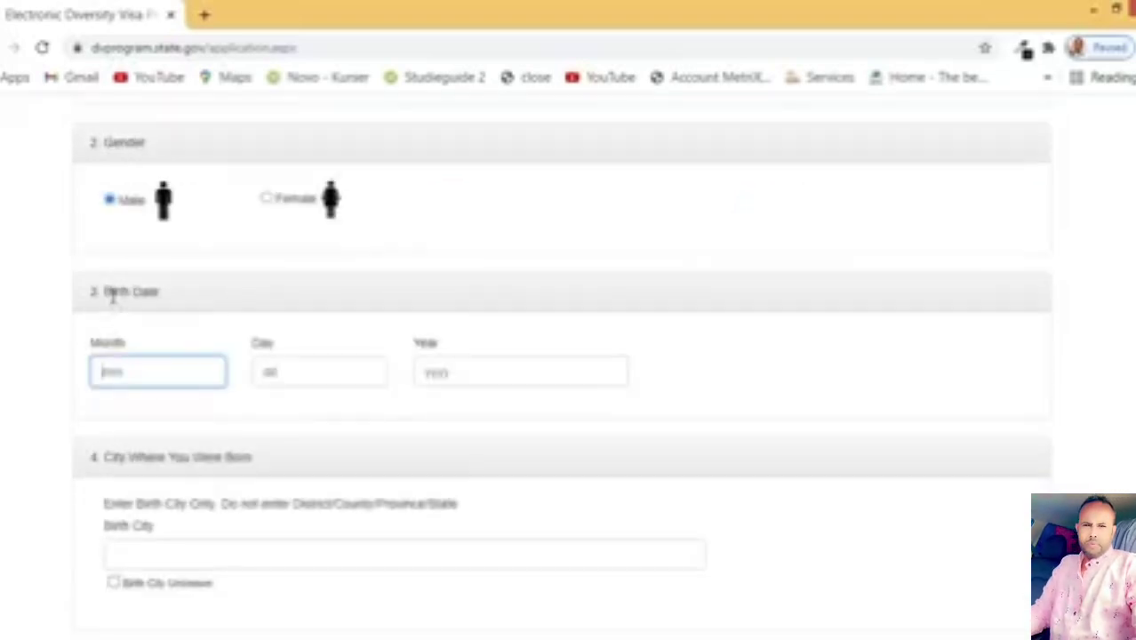
# Step: Review the Birth Date labels and enter the birth month
pyautogui.moveTo(155, 293); pyautogui.dragTo(77, 293)
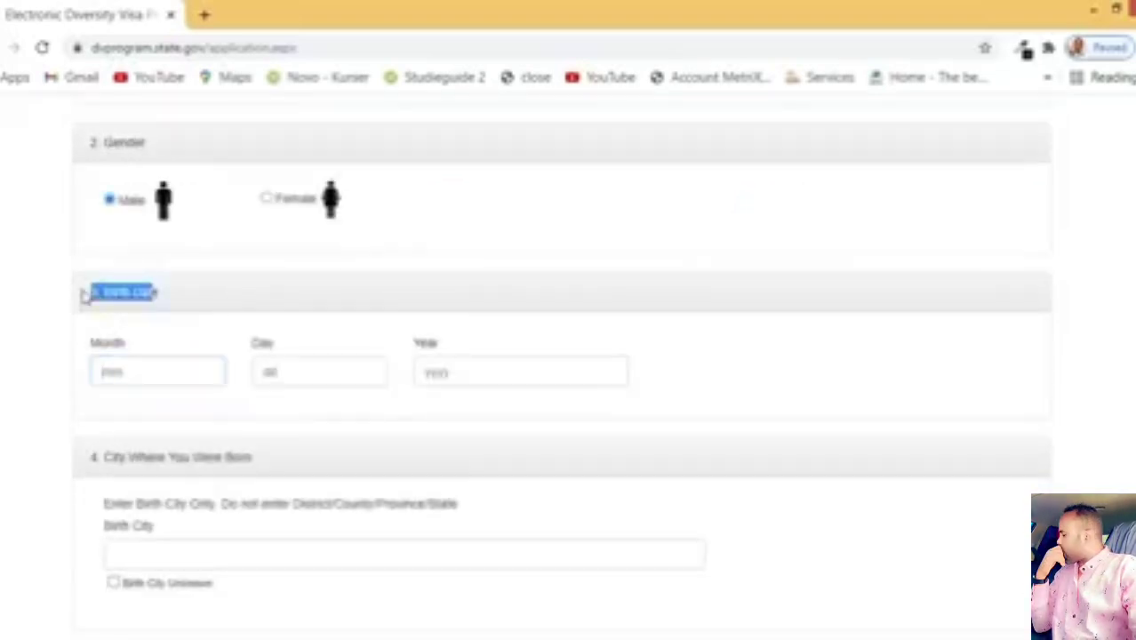
pyautogui.click(190, 304)
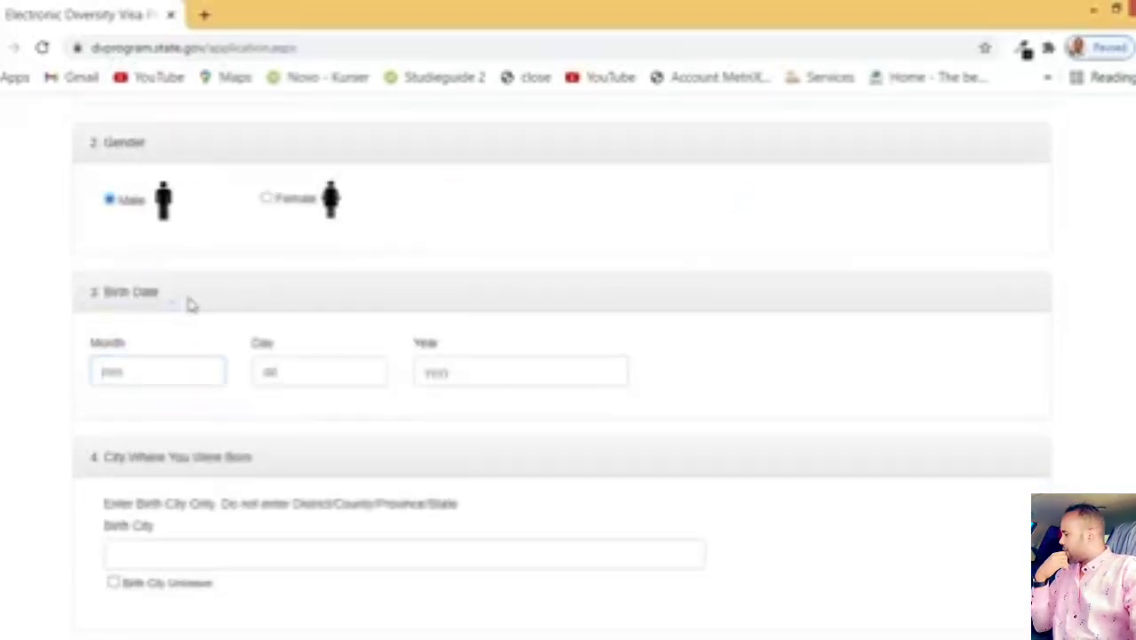
pyautogui.click(132, 364)
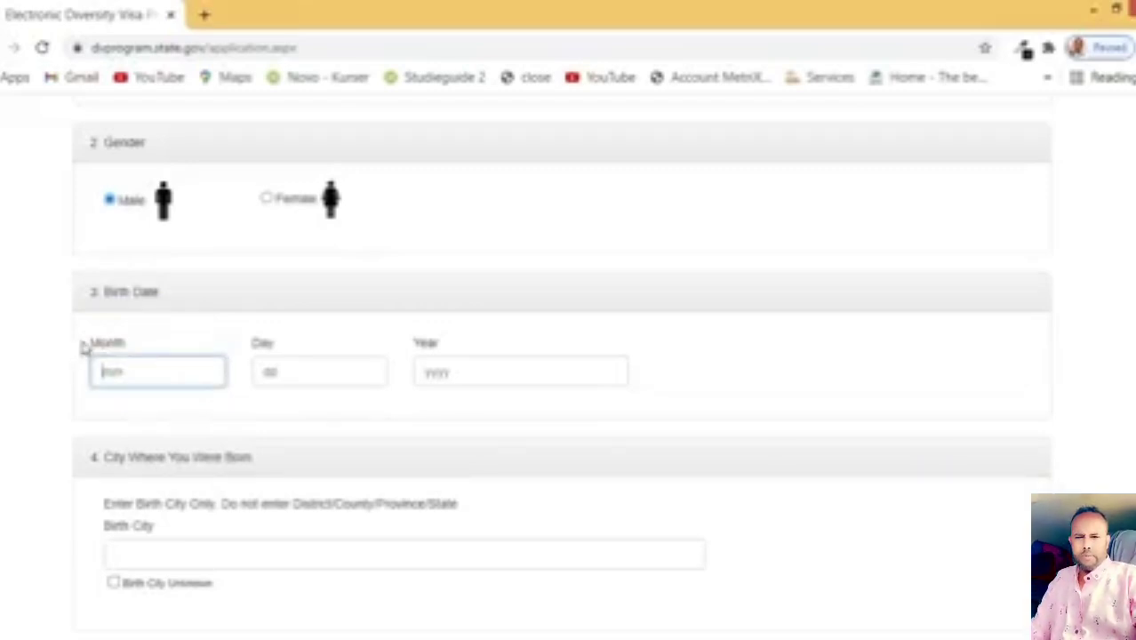
pyautogui.moveTo(84, 345); pyautogui.dragTo(126, 339)
pyautogui.doubleClick(268, 343)
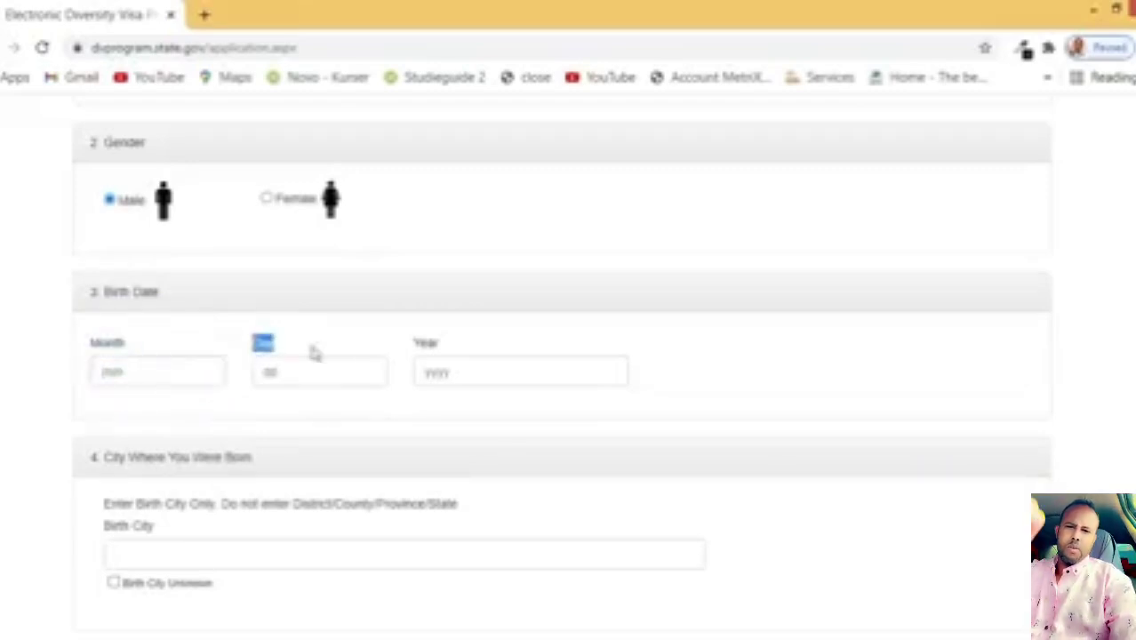
pyautogui.doubleClick(426, 343)
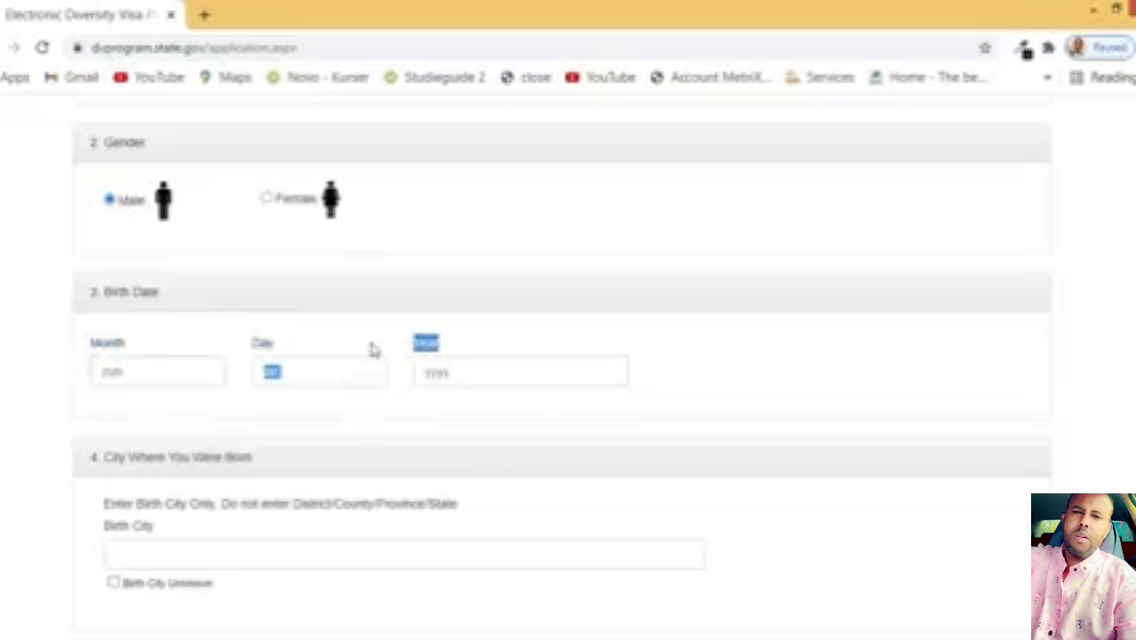
pyautogui.click(462, 349)
pyautogui.click(161, 373)
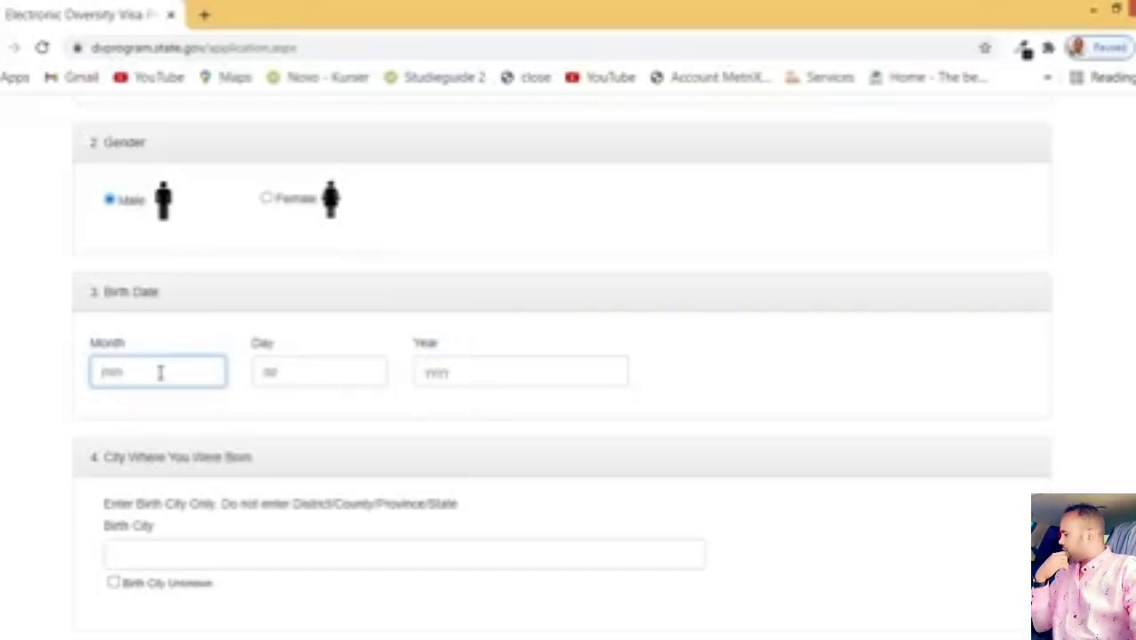
pyautogui.write('08')
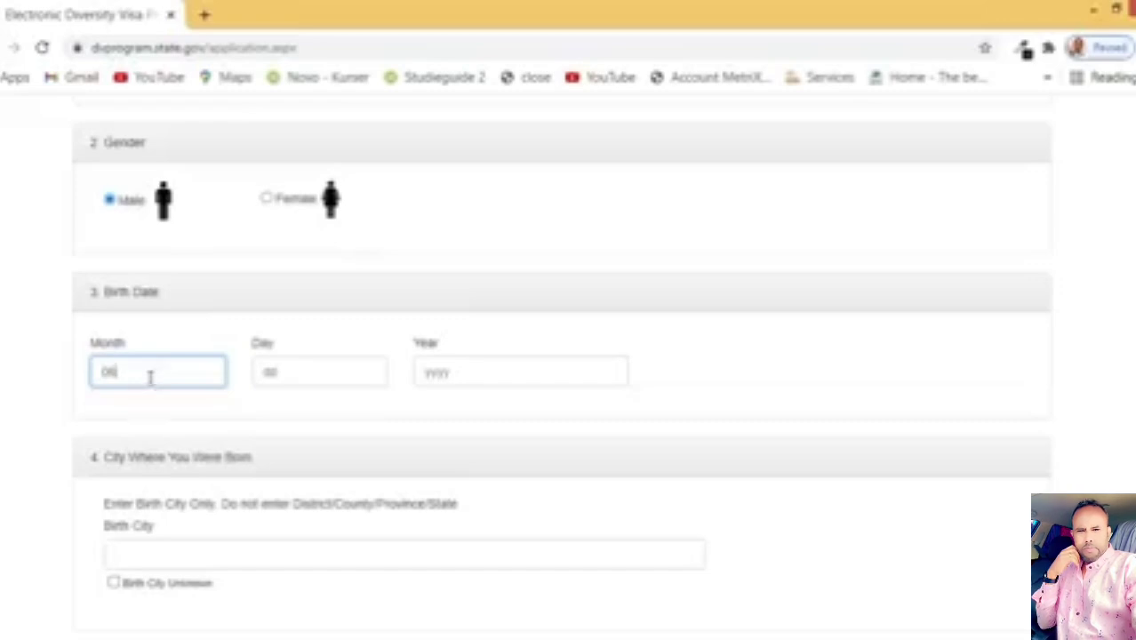
pyautogui.doubleClick(102, 372)
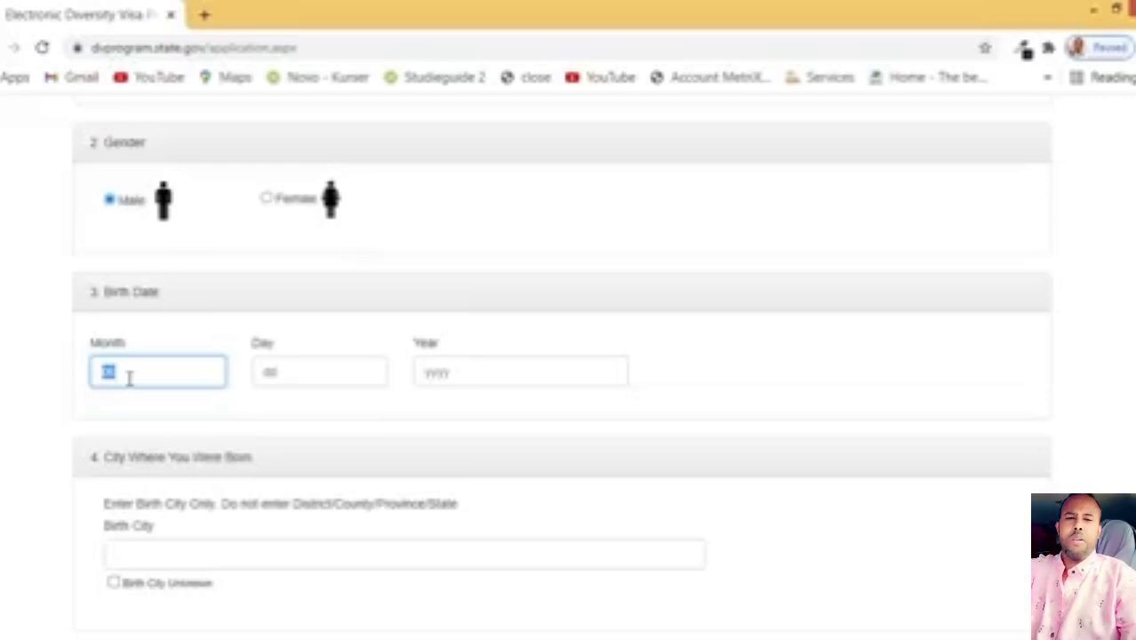
# Step: Set the birth day to 04 and the birth year to 1990
pyautogui.click(308, 365)
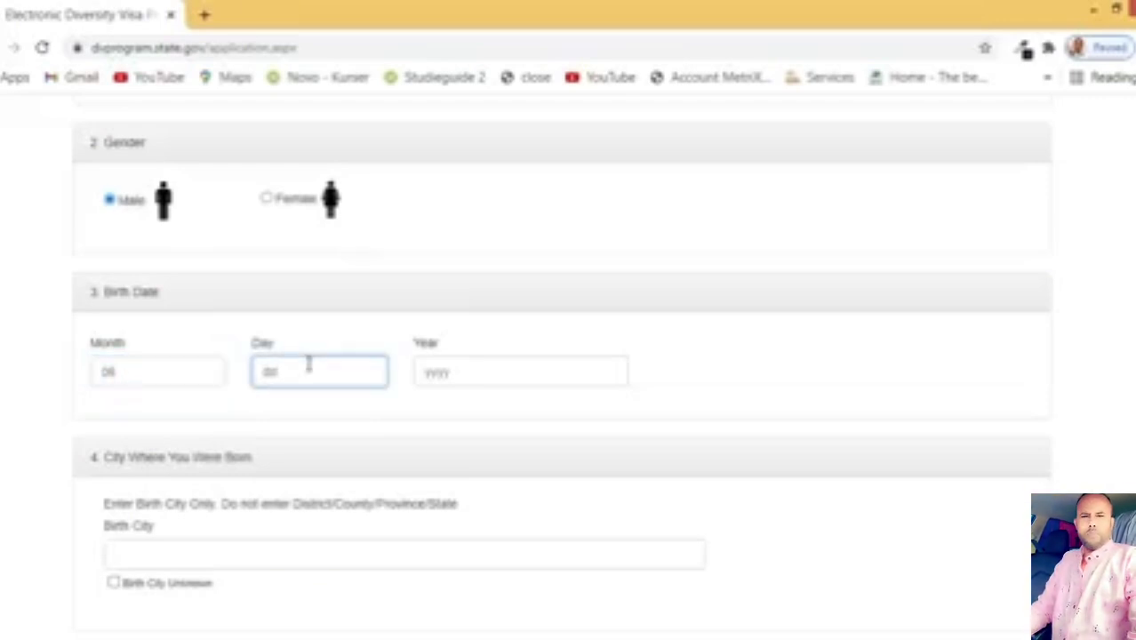
pyautogui.write('04')
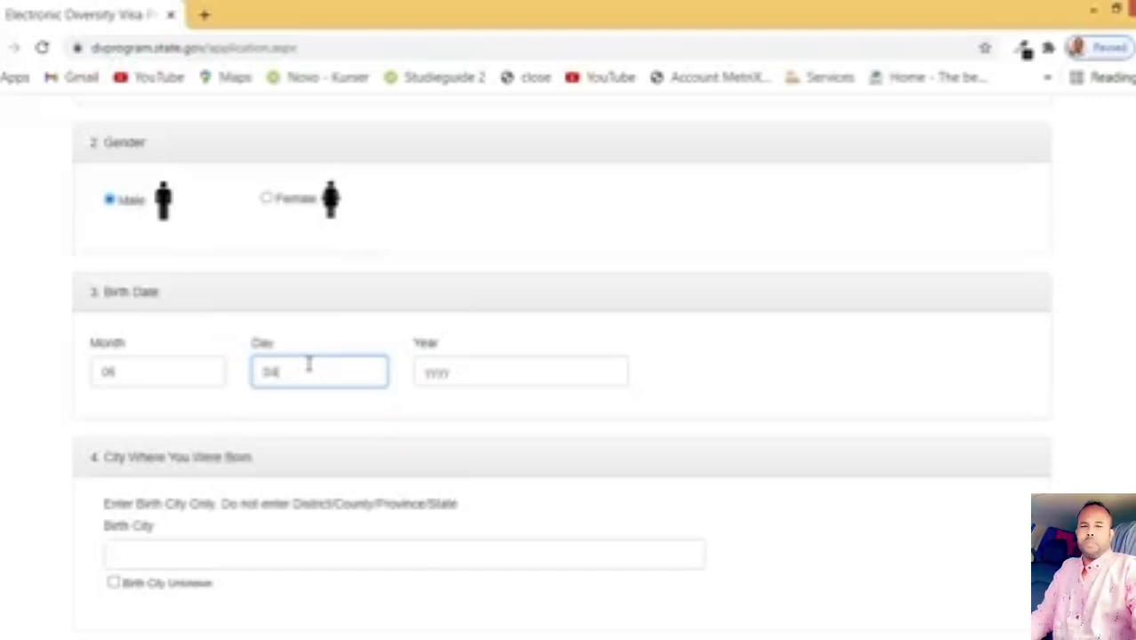
pyautogui.press('BackSpace')
pyautogui.write('1')
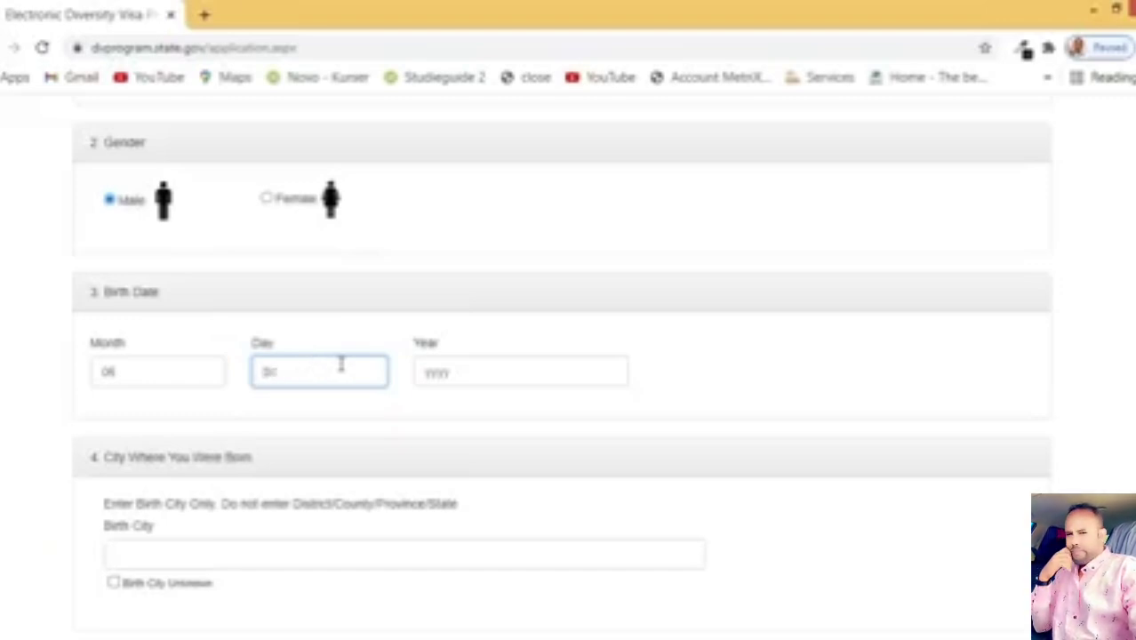
pyautogui.press('BackSpace')
pyautogui.press('BackSpace')
pyautogui.write('10')
pyautogui.press('BackSpace')
pyautogui.press('BackSpace')
pyautogui.write('01')
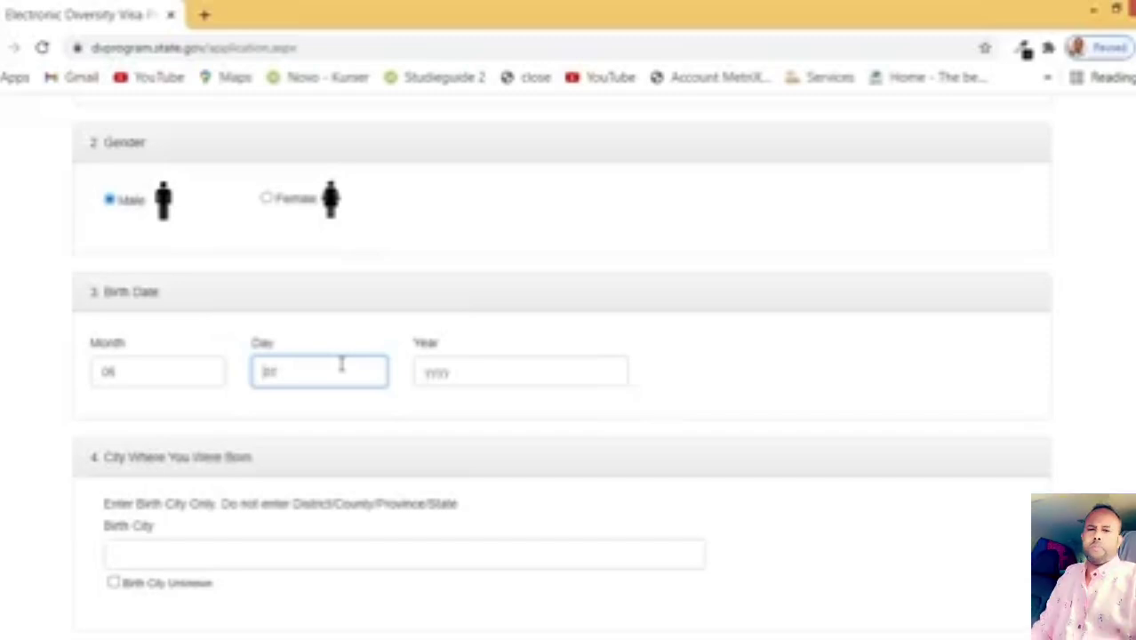
pyautogui.press('BackSpace')
pyautogui.press('BackSpace')
pyautogui.write('04')
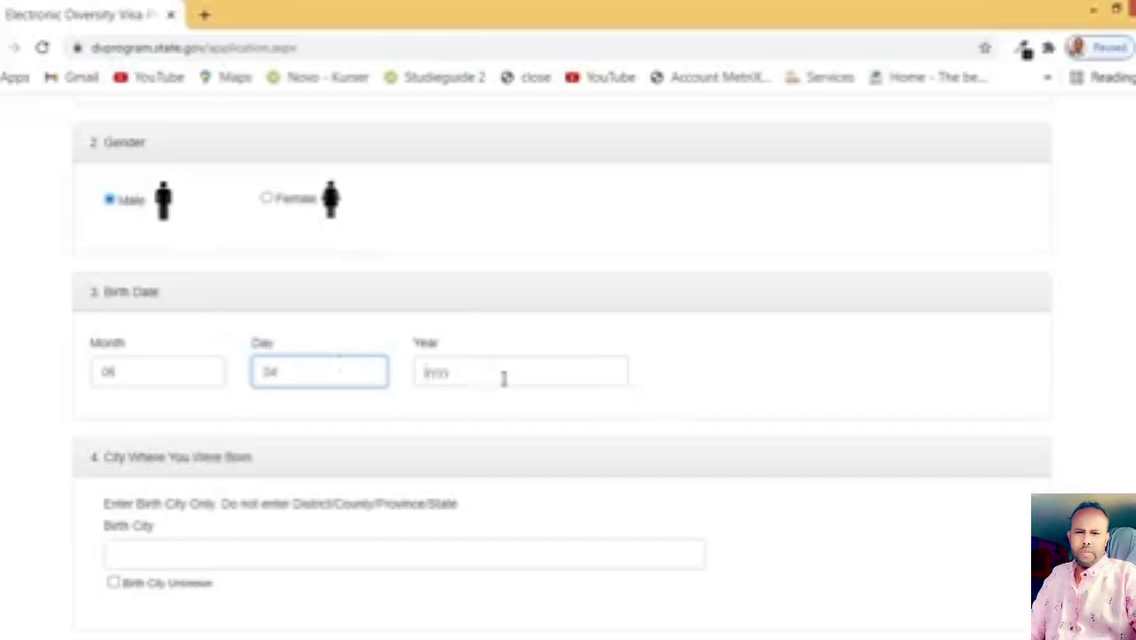
pyautogui.click(503, 379)
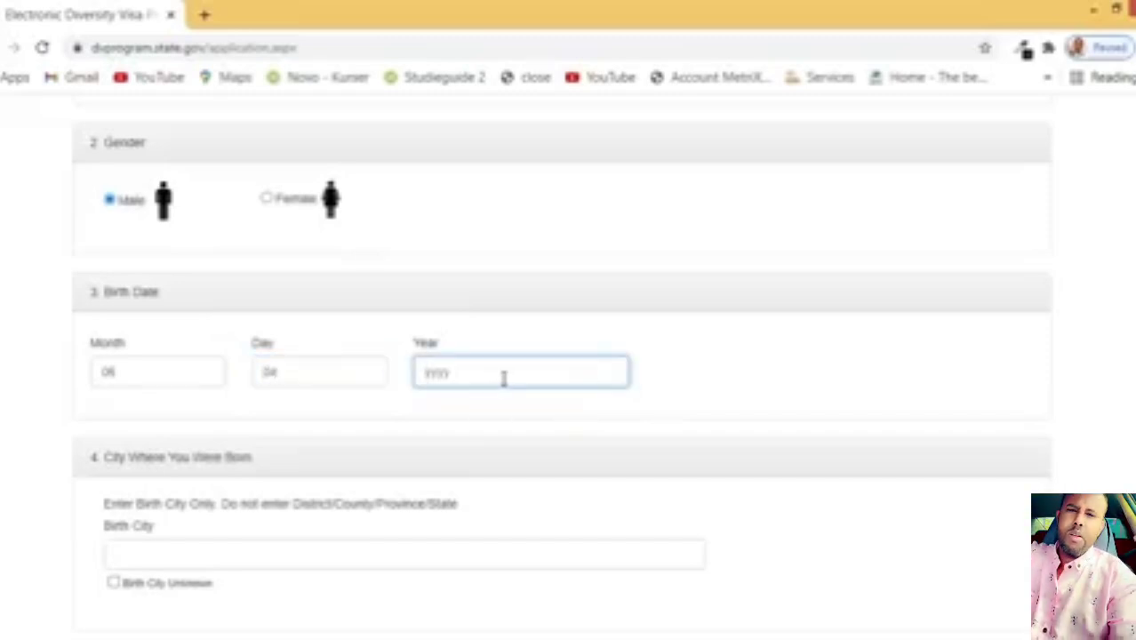
pyautogui.write('1990')
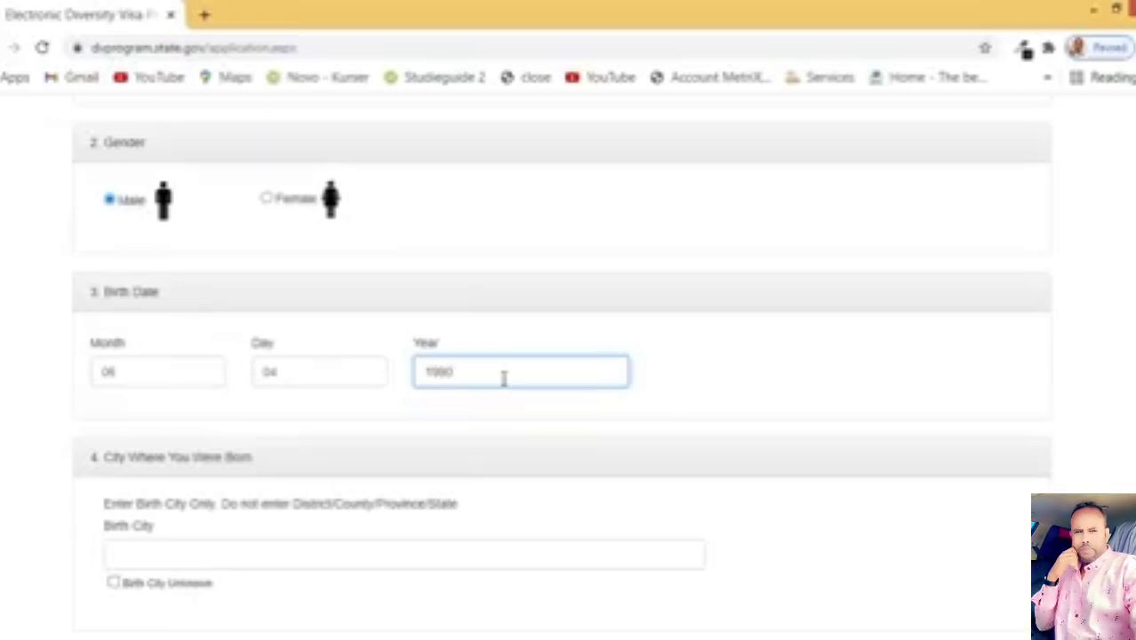
pyautogui.moveTo(149, 384); pyautogui.dragTo(77, 388)
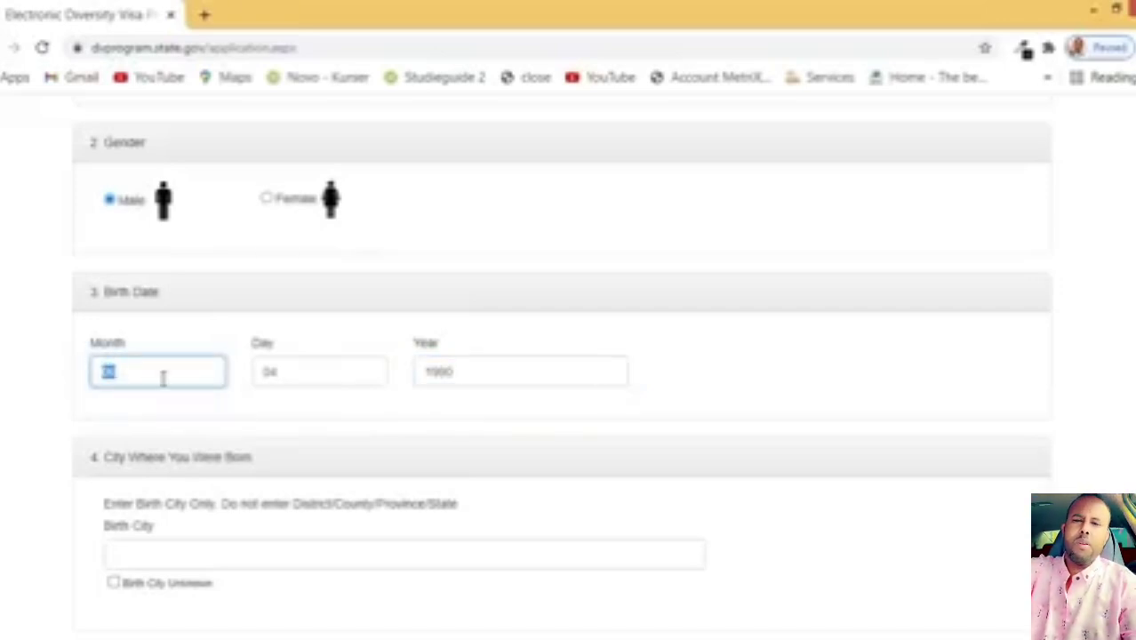
# Step: Enter MOGADISHU as the birth city
pyautogui.scroll(-2, 164, 378)
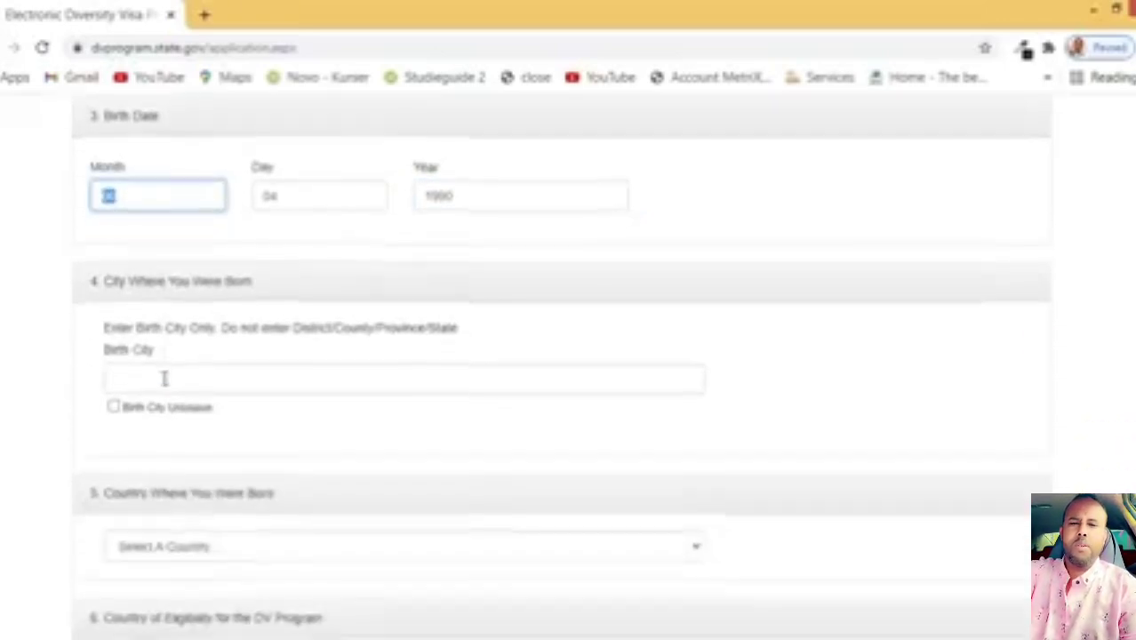
pyautogui.click(234, 374)
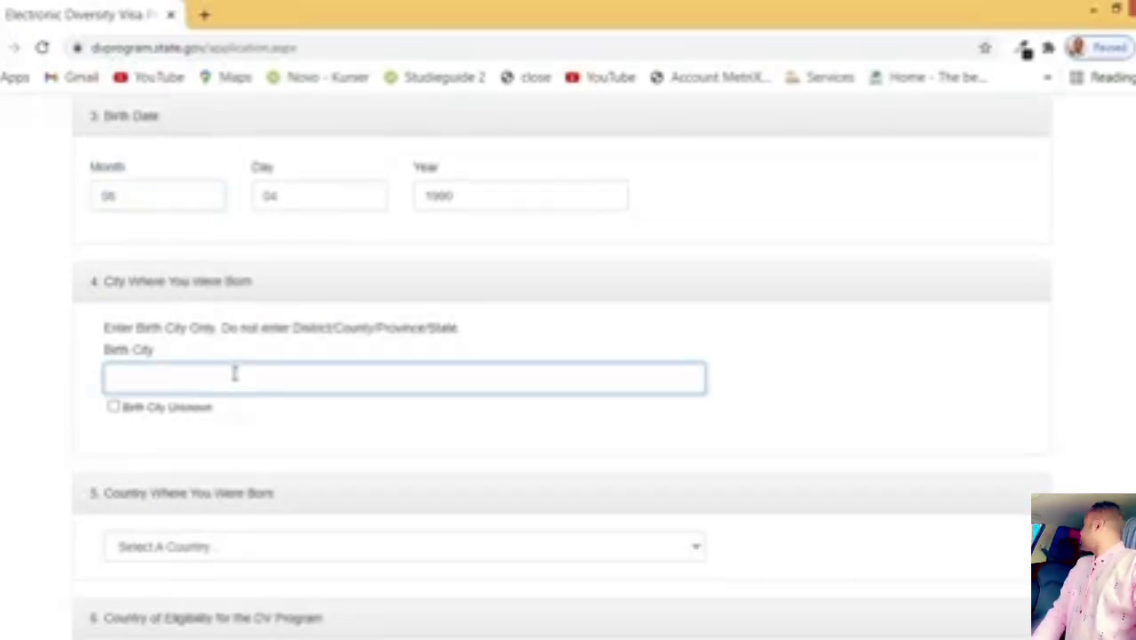
pyautogui.write('MOGADISHU')
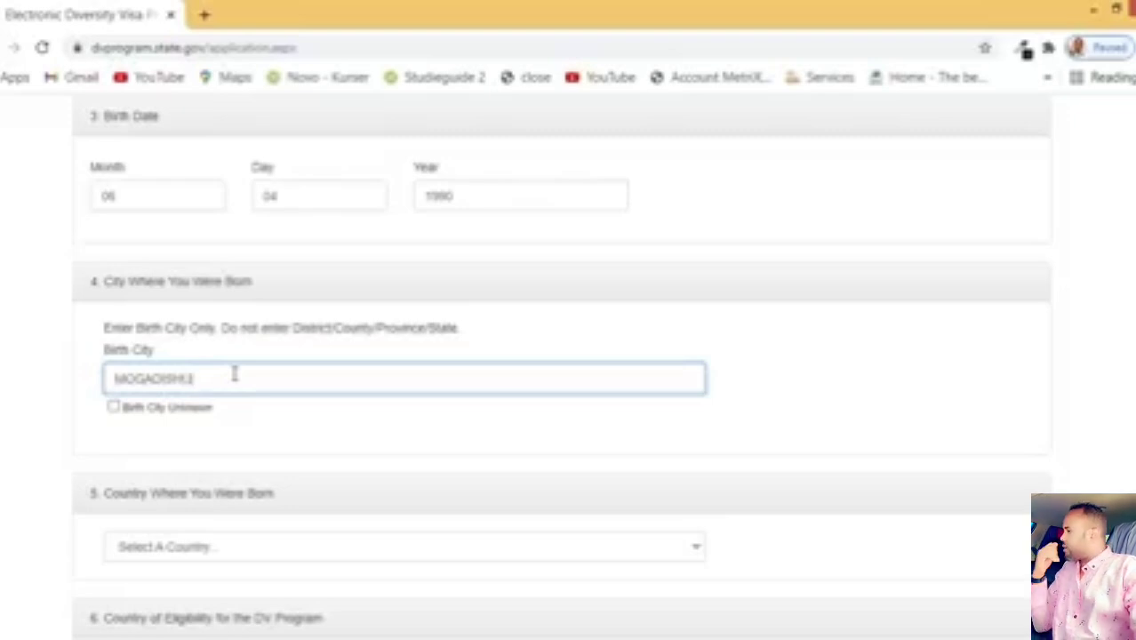
# Step: Choose Somalia as the country of birth
pyautogui.scroll(-2, 234, 373)
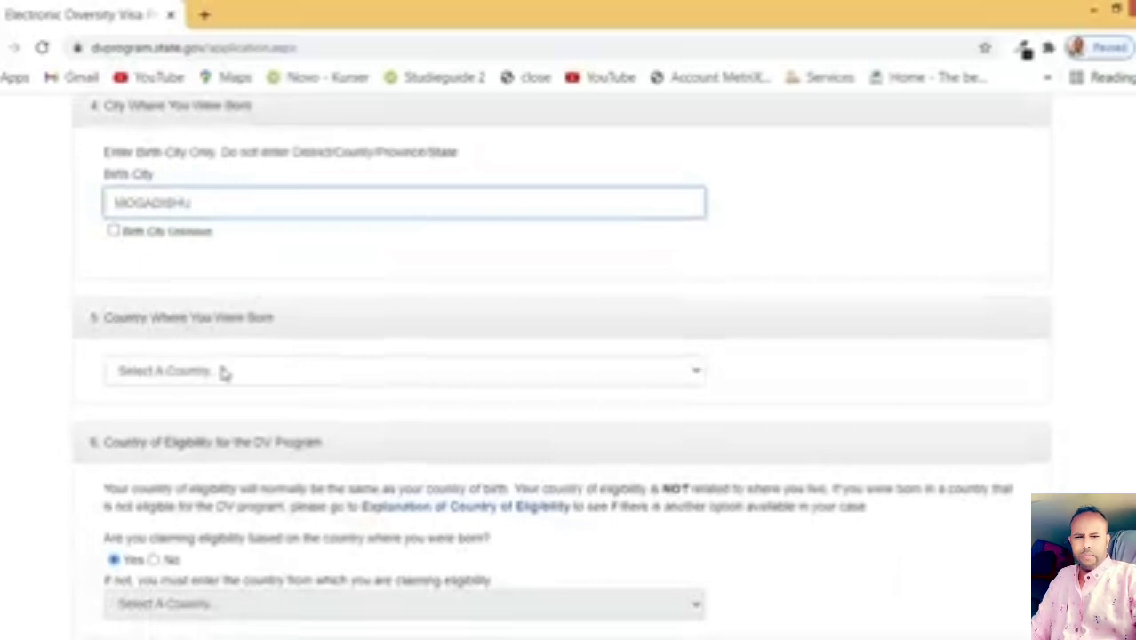
pyautogui.click(224, 374)
pyautogui.press('s')
pyautogui.press('Down')
pyautogui.press('Down')
pyautogui.press('Down')
pyautogui.press('Down')
pyautogui.press('Down')
pyautogui.press('Down')
pyautogui.press('Down')
pyautogui.press('Down')
pyautogui.press('Down')
pyautogui.press('Down')
pyautogui.press('Down')
pyautogui.press('Down')
pyautogui.press('Down')
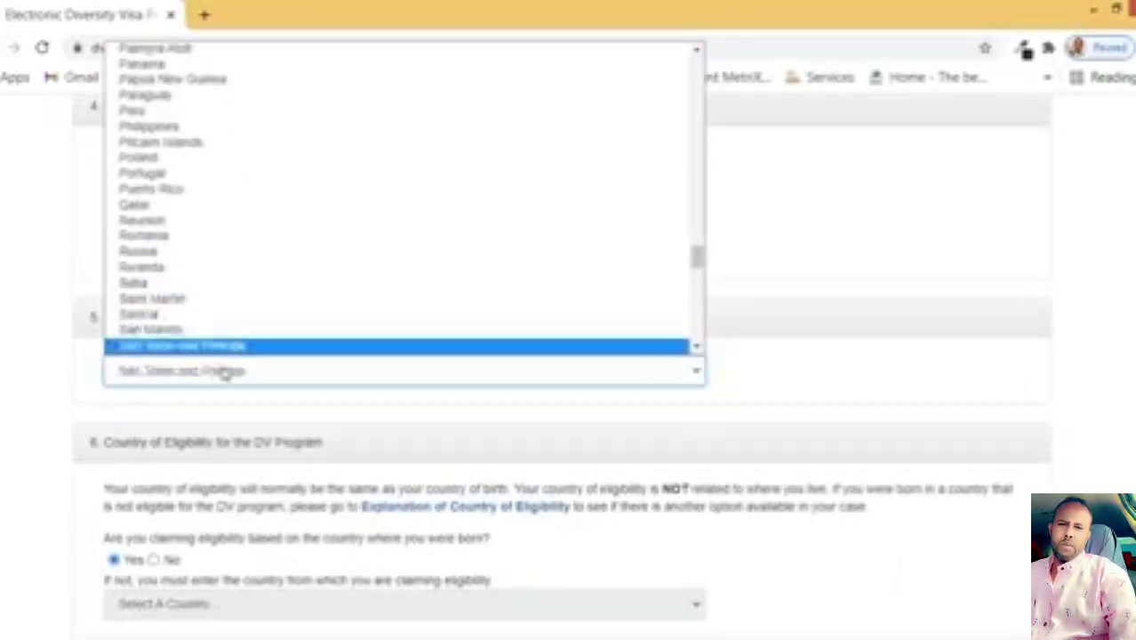
pyautogui.press('Down')
pyautogui.press('Down')
pyautogui.press('Down')
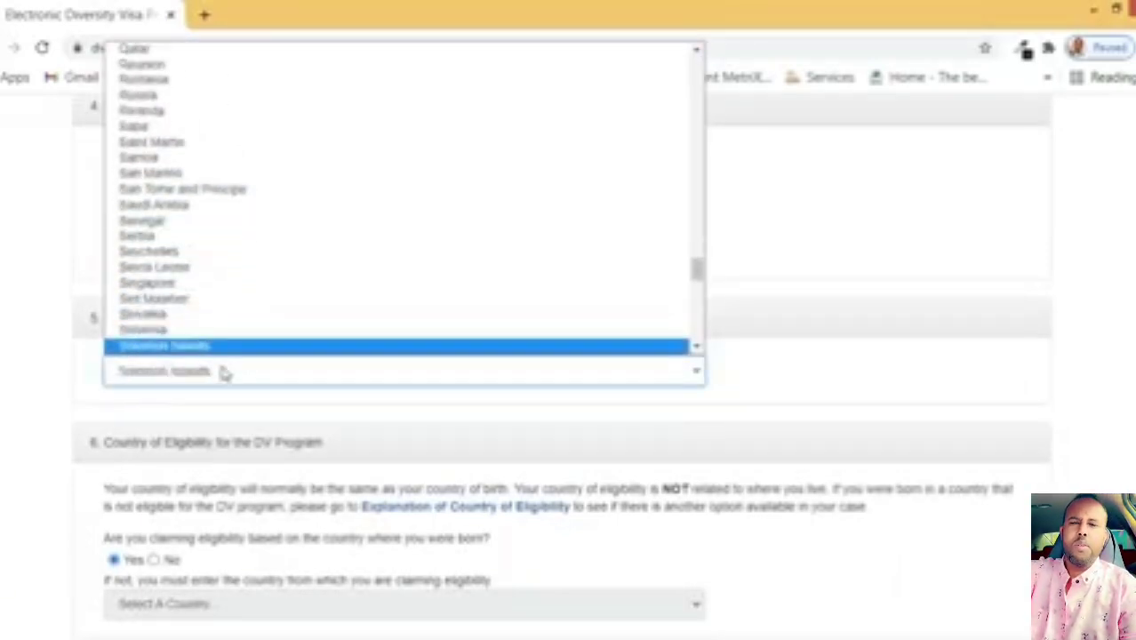
pyautogui.press('Up')
pyautogui.press('Return')
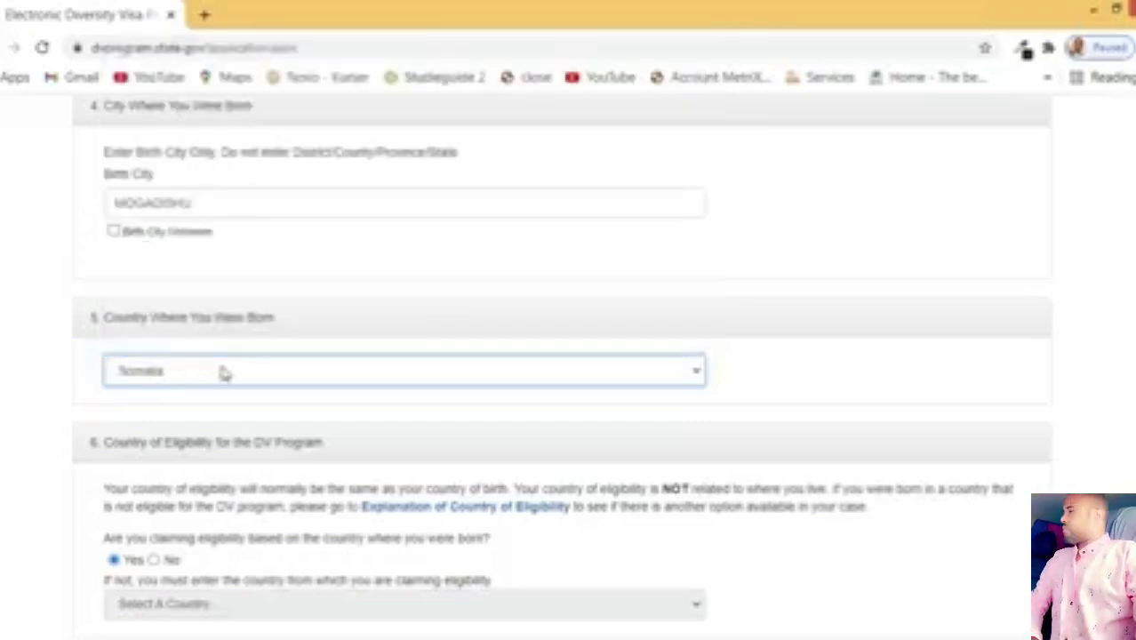
pyautogui.scroll(-2, 222, 371)
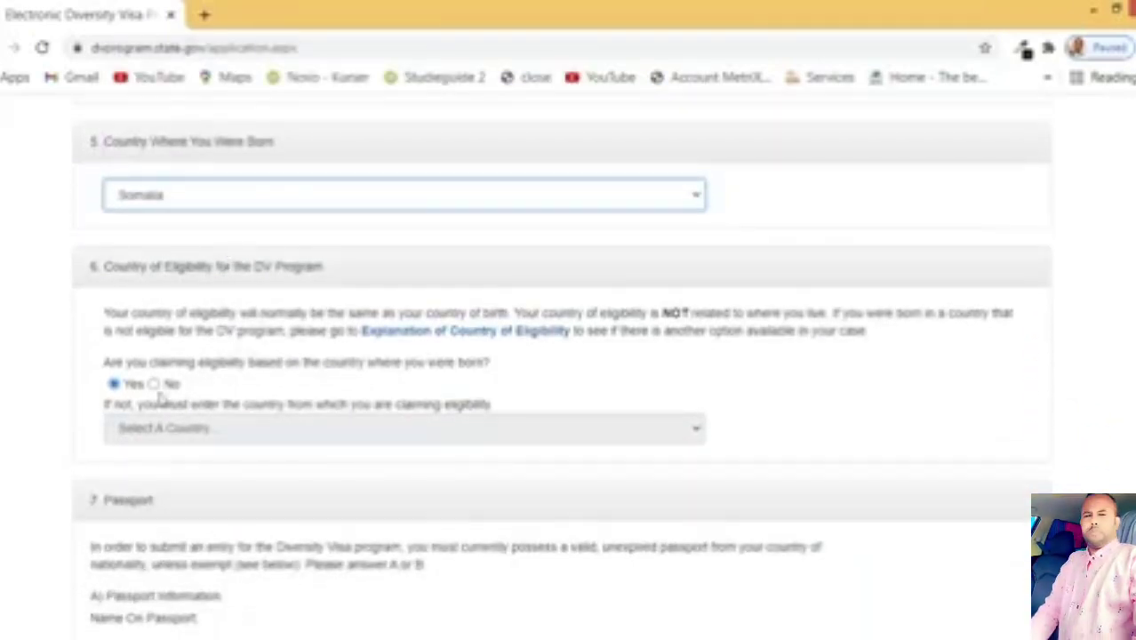
pyautogui.click(113, 383)
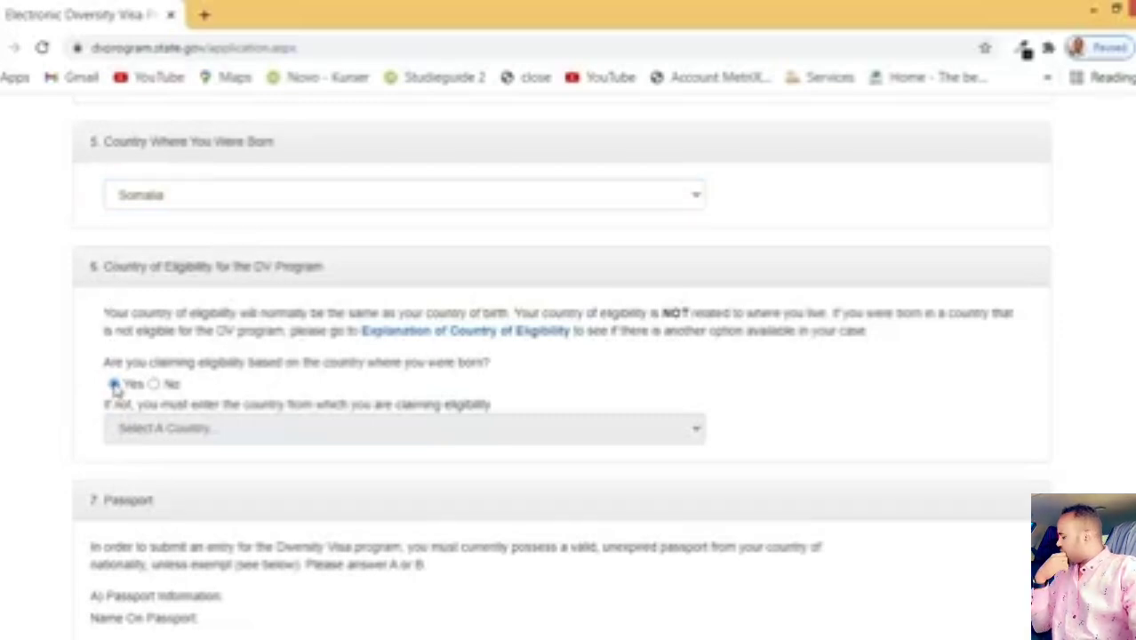
pyautogui.scroll(-2, 129, 453)
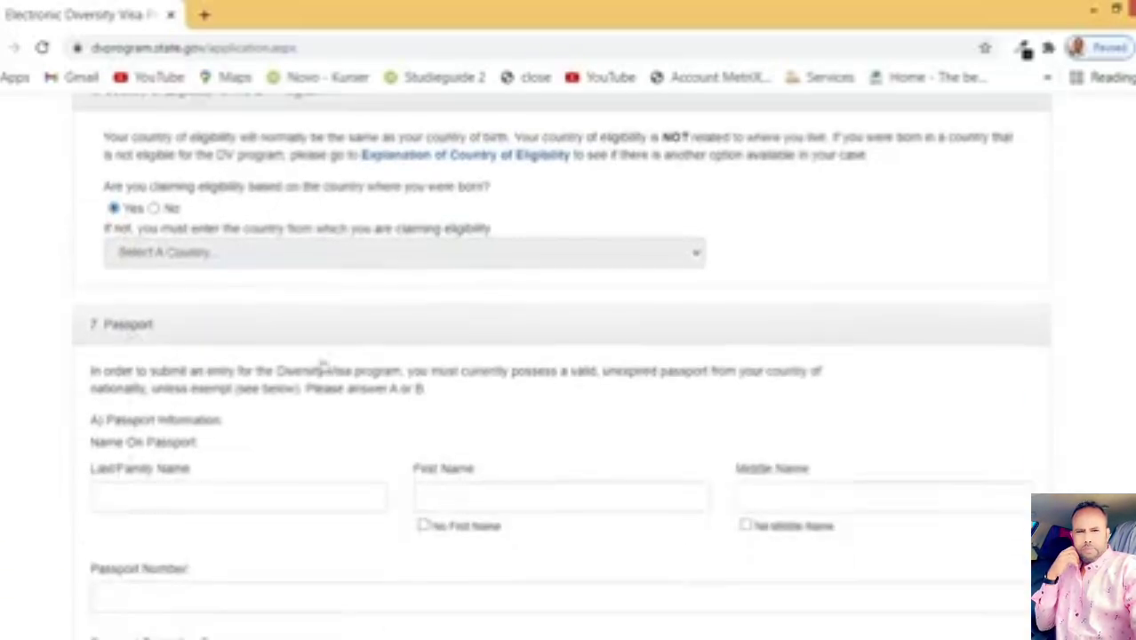
pyautogui.scroll(-1, 158, 436)
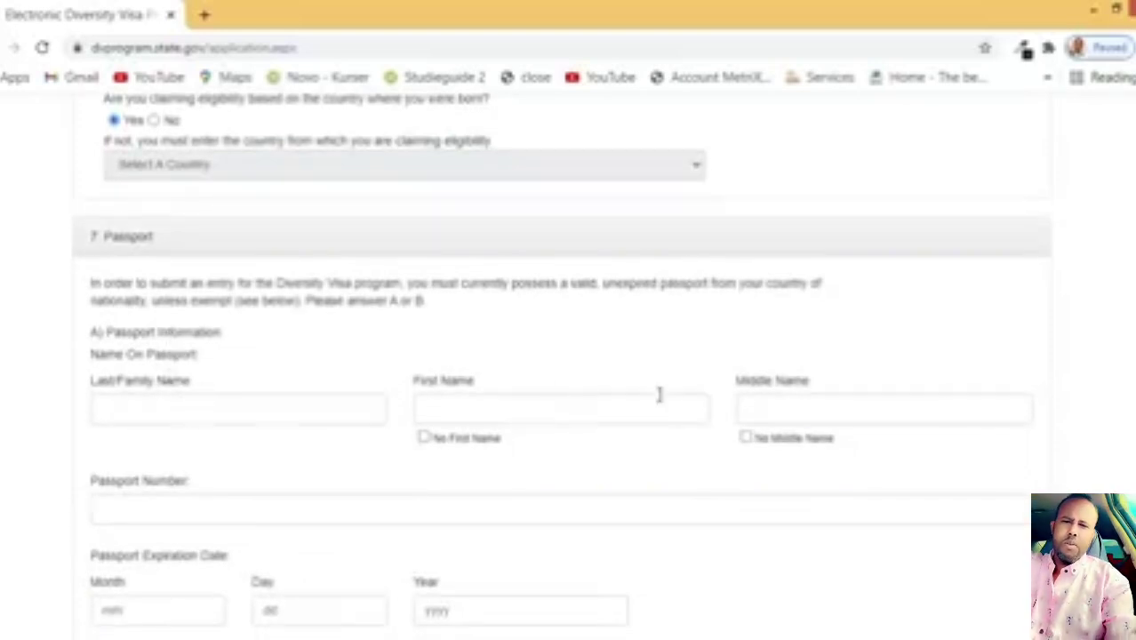
# Step: Enter the passport's last, first and middle names and compare them with section 1
pyautogui.click(306, 408)
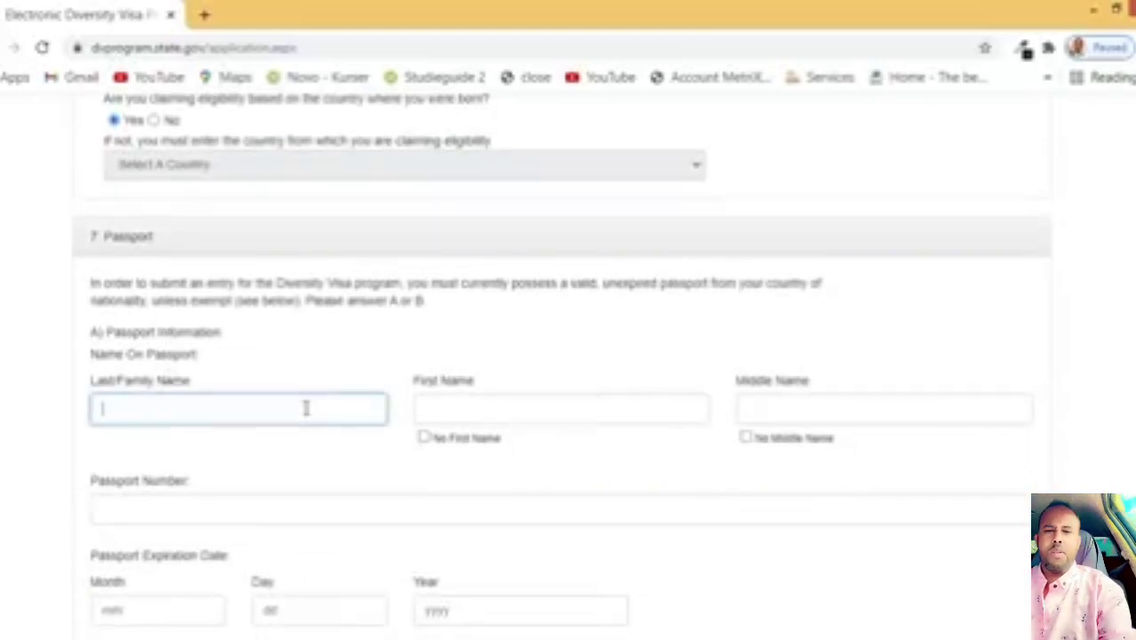
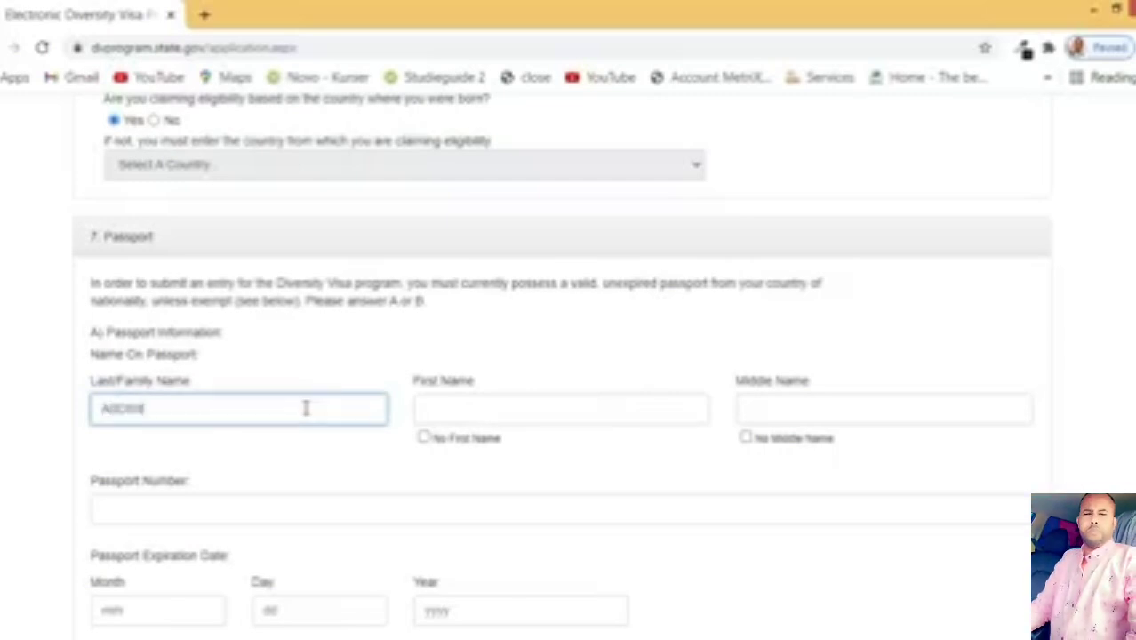
pyautogui.click(492, 411)
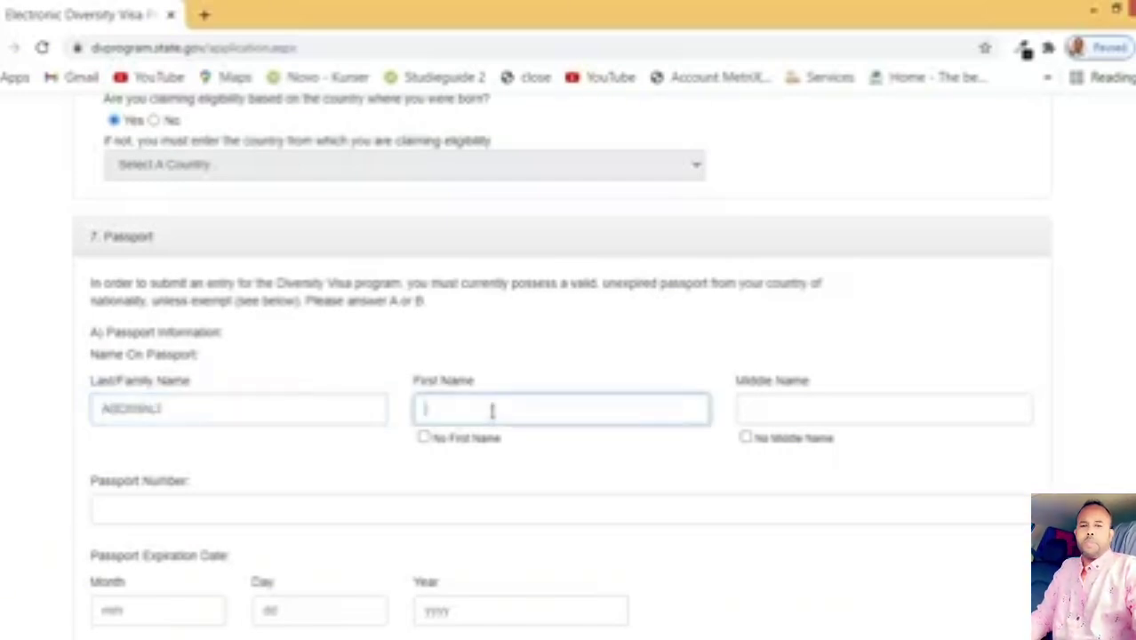
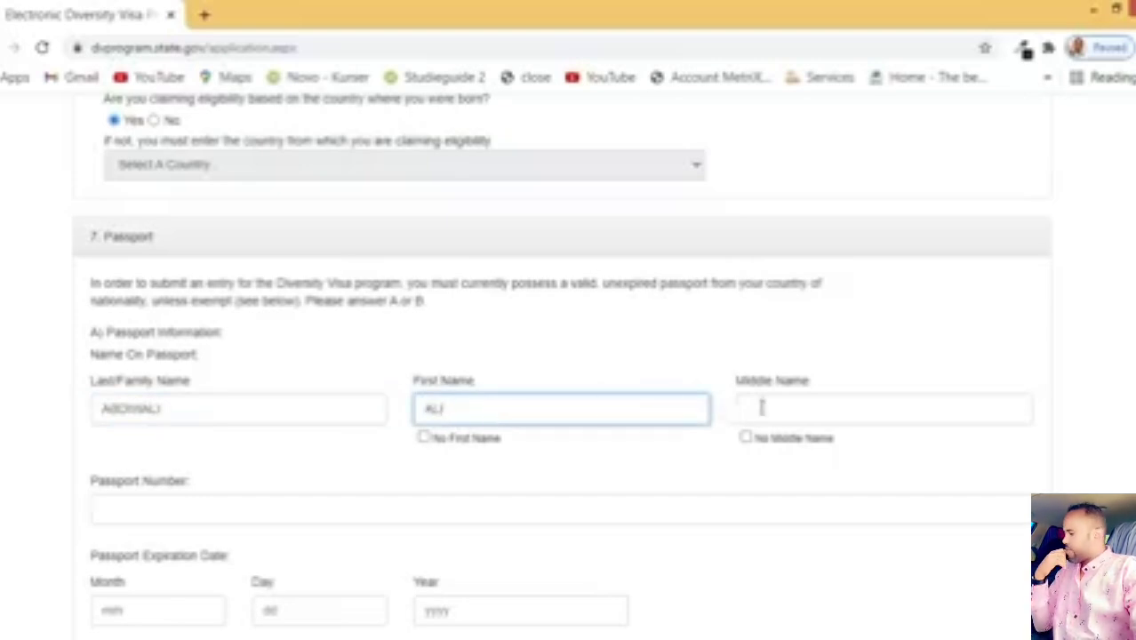
pyautogui.click(762, 408)
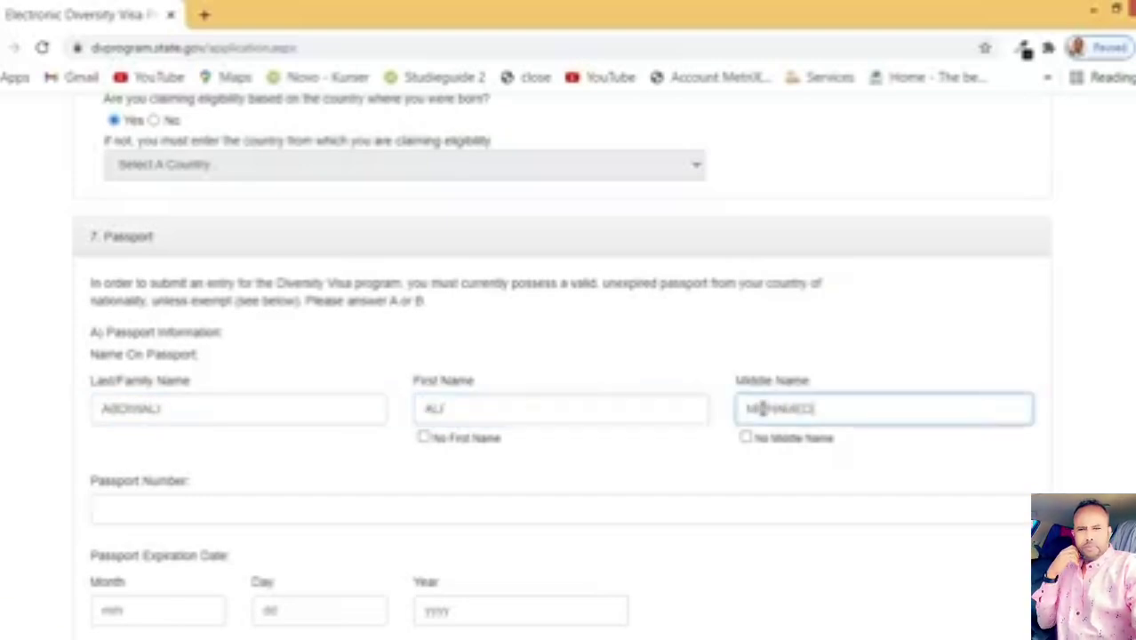
pyautogui.scroll(15, 413, 401)
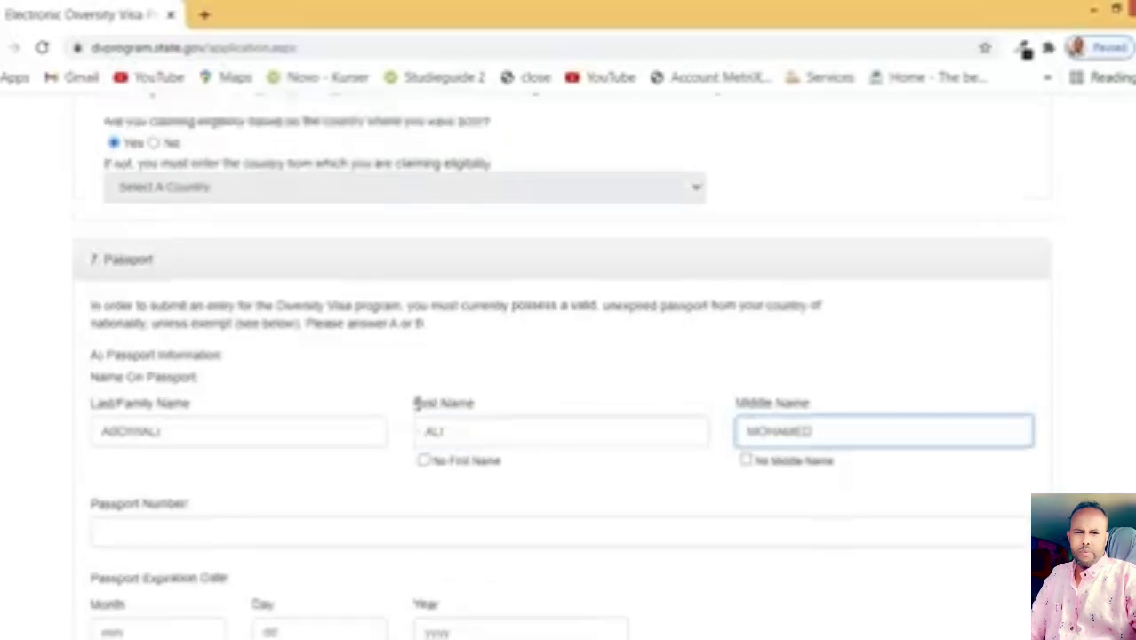
pyautogui.scroll(3, 420, 408)
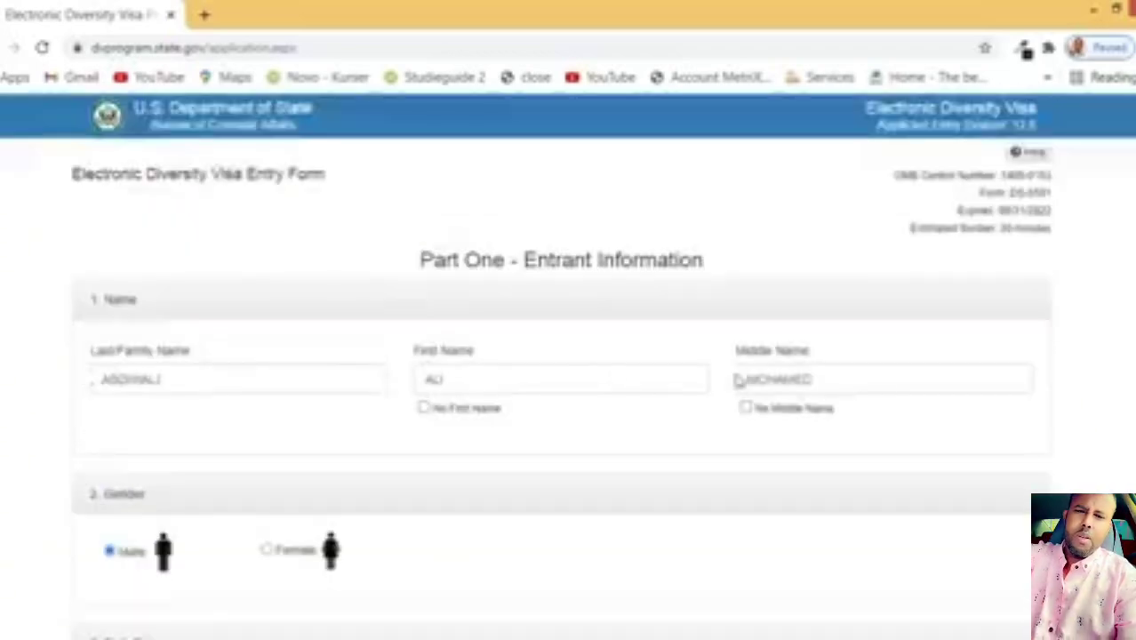
pyautogui.scroll(-18, 613, 388)
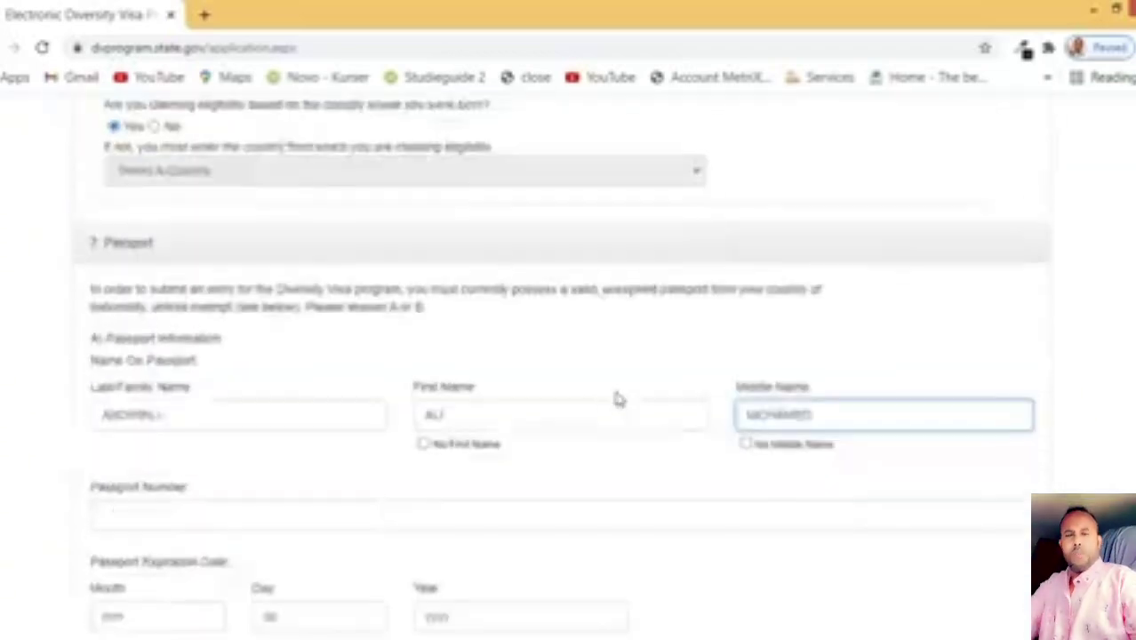
# Step: Enter the passport number
pyautogui.click(219, 325)
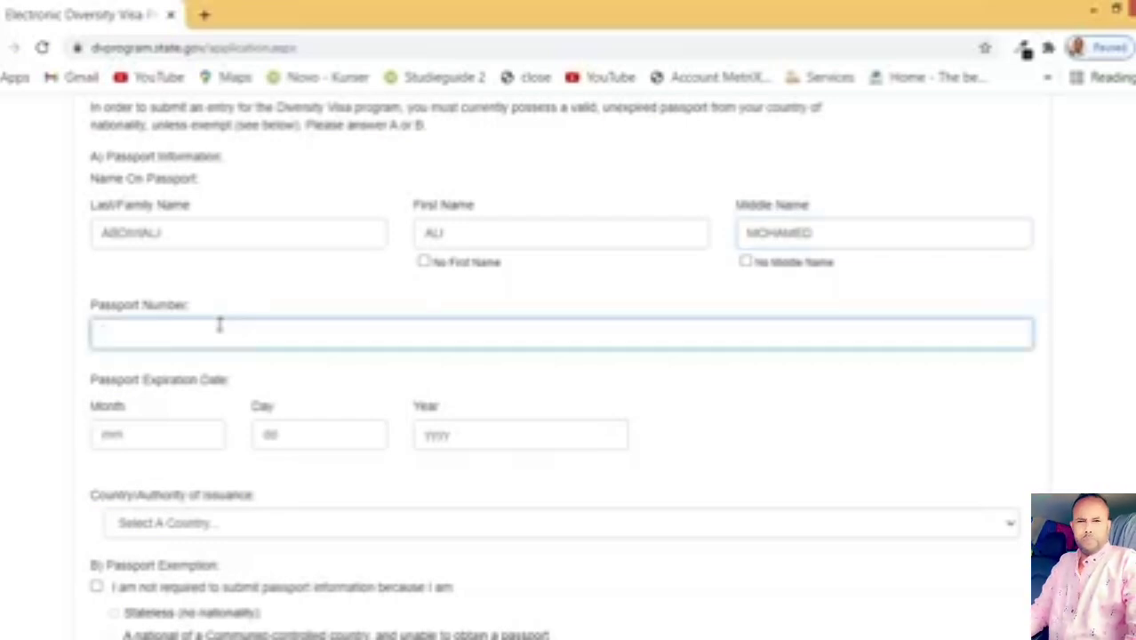
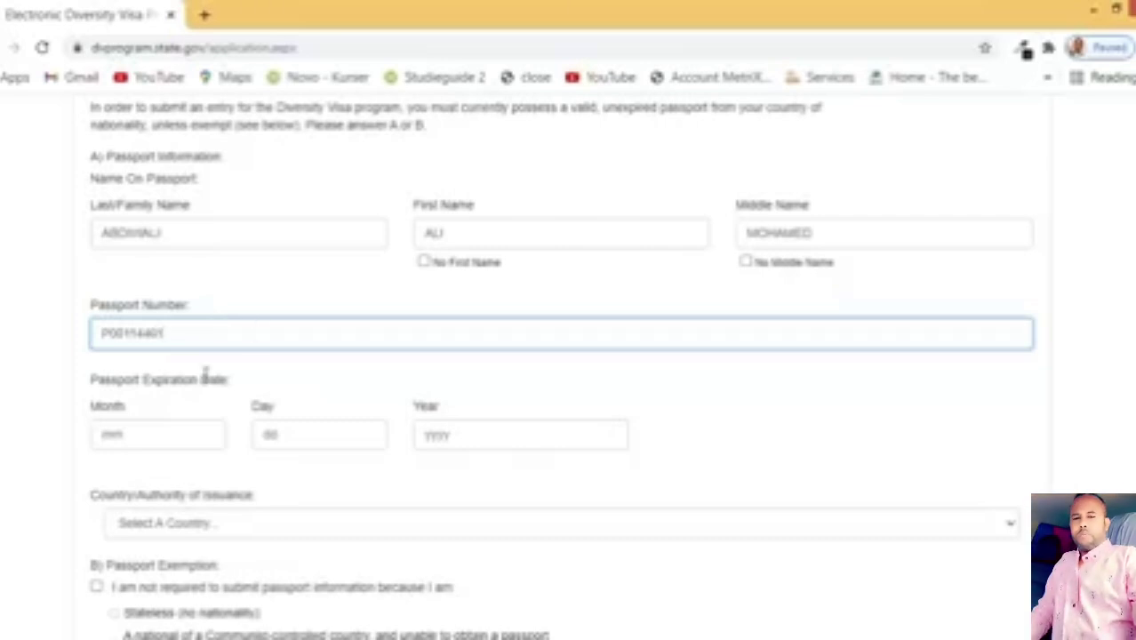
pyautogui.press('Tab')
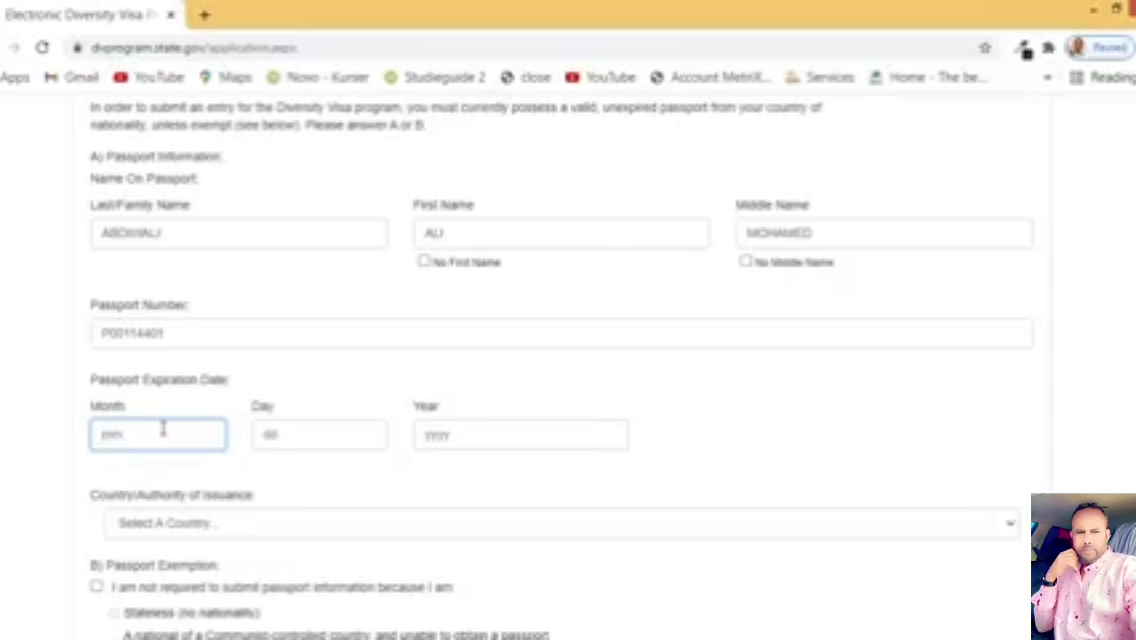
# Step: Set the passport expiration date to 09/25/2024
pyautogui.write('09')
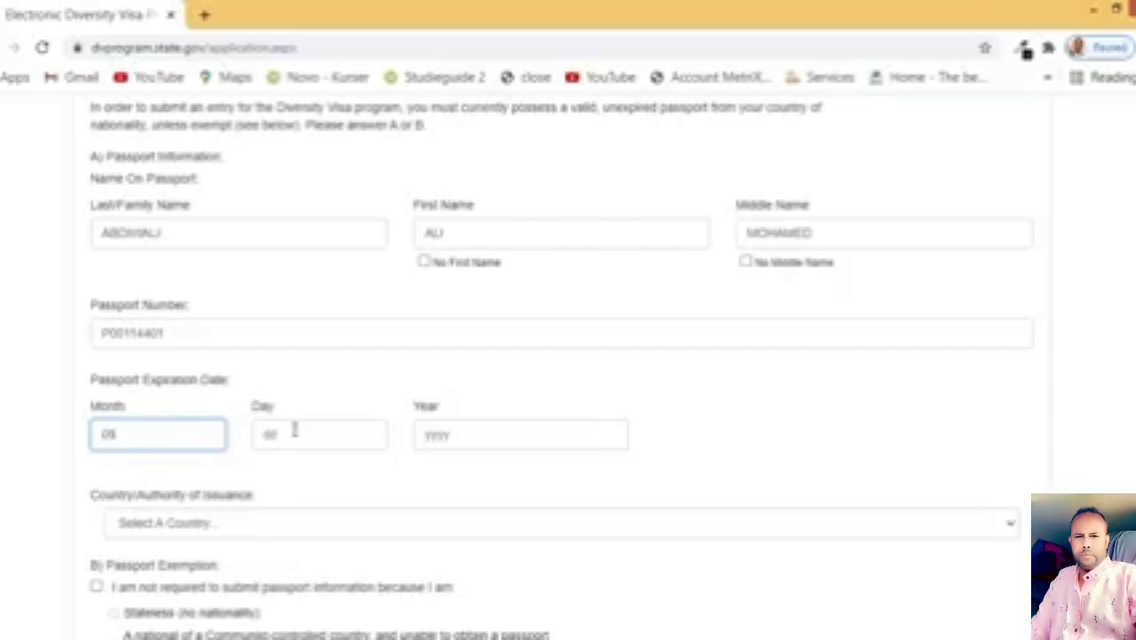
pyautogui.click(297, 430)
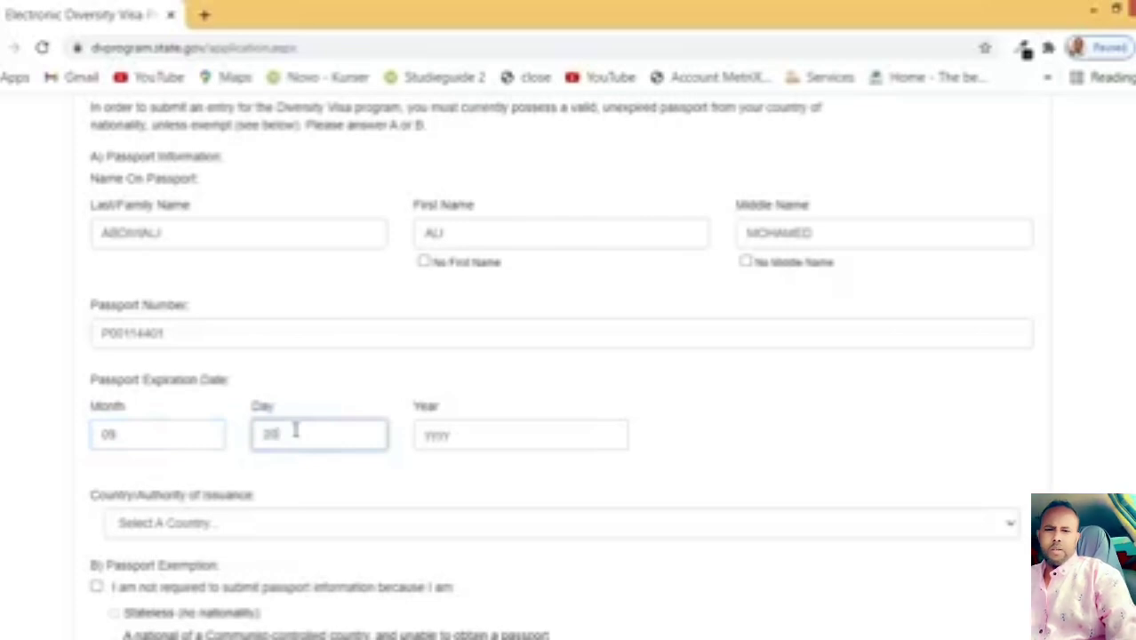
pyautogui.write('20')
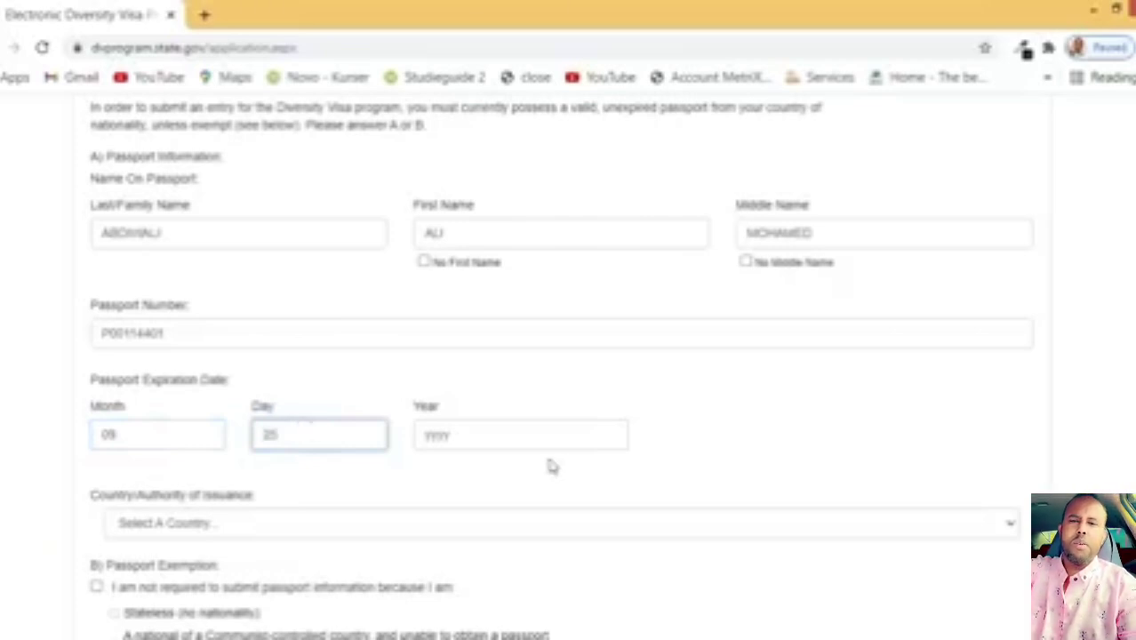
pyautogui.click(551, 432)
pyautogui.write('2024')
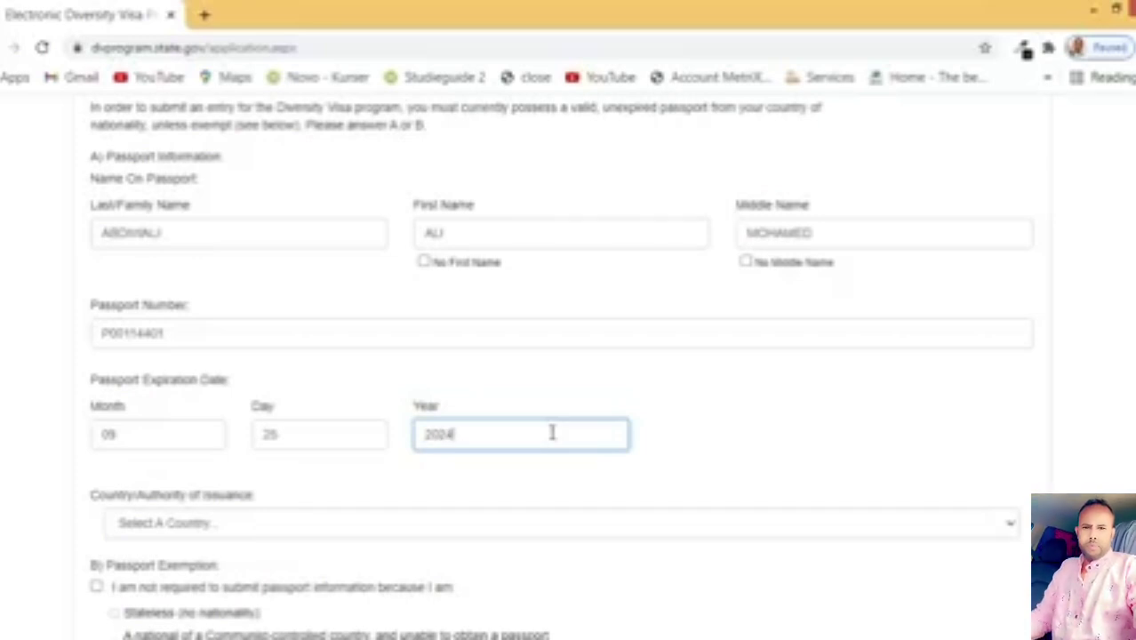
pyautogui.scroll(-1, 516, 432)
# Step: Choose Somalia from the issuing-country list for the passport
pyautogui.click(290, 434)
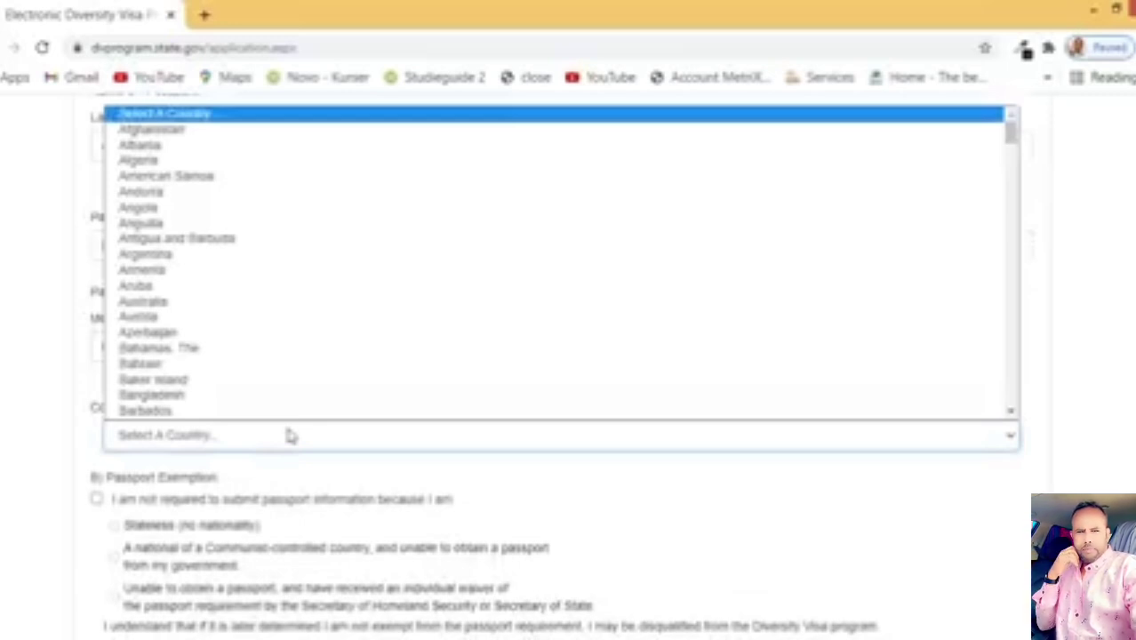
pyautogui.press('s')
pyautogui.press('s')
pyautogui.press('s')
pyautogui.press('s')
pyautogui.press('s')
pyautogui.press('s')
pyautogui.press('s')
pyautogui.press('s')
pyautogui.press('s')
pyautogui.press('s')
pyautogui.press('s')
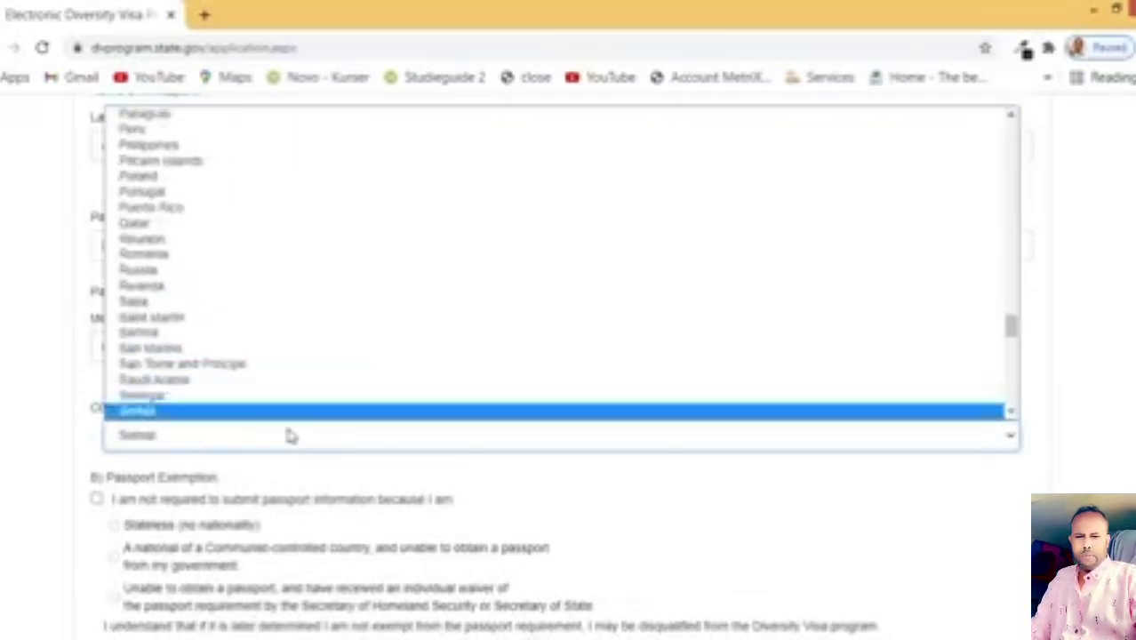
pyautogui.press('s')
pyautogui.press('s')
pyautogui.press('s')
pyautogui.press('s')
pyautogui.press('s')
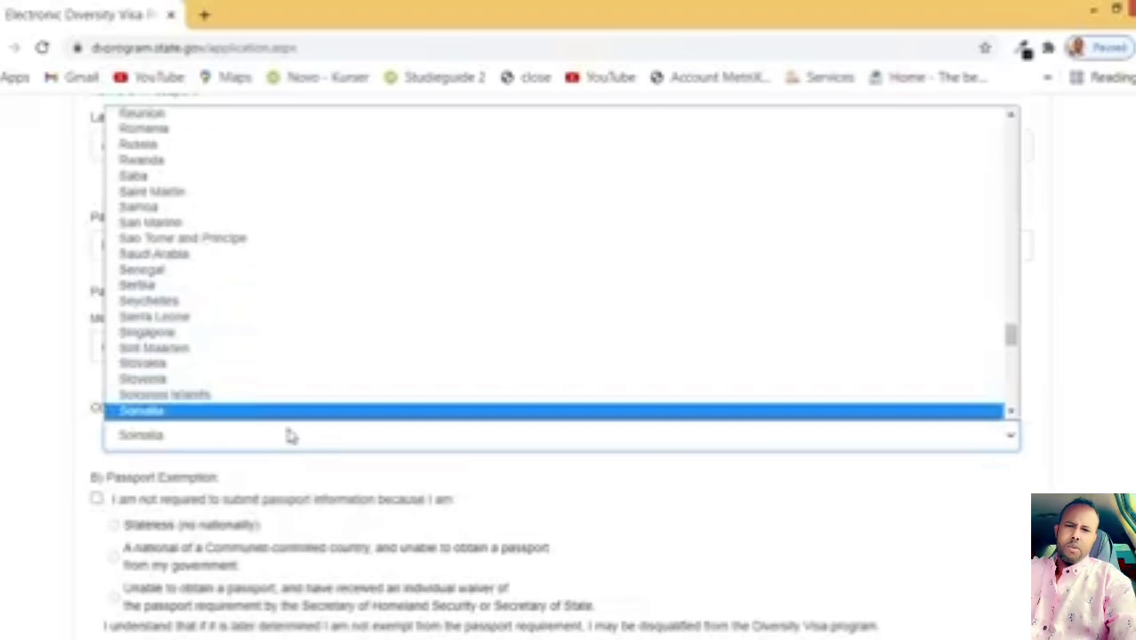
pyautogui.press('Return')
pyautogui.scroll(-1, 290, 435)
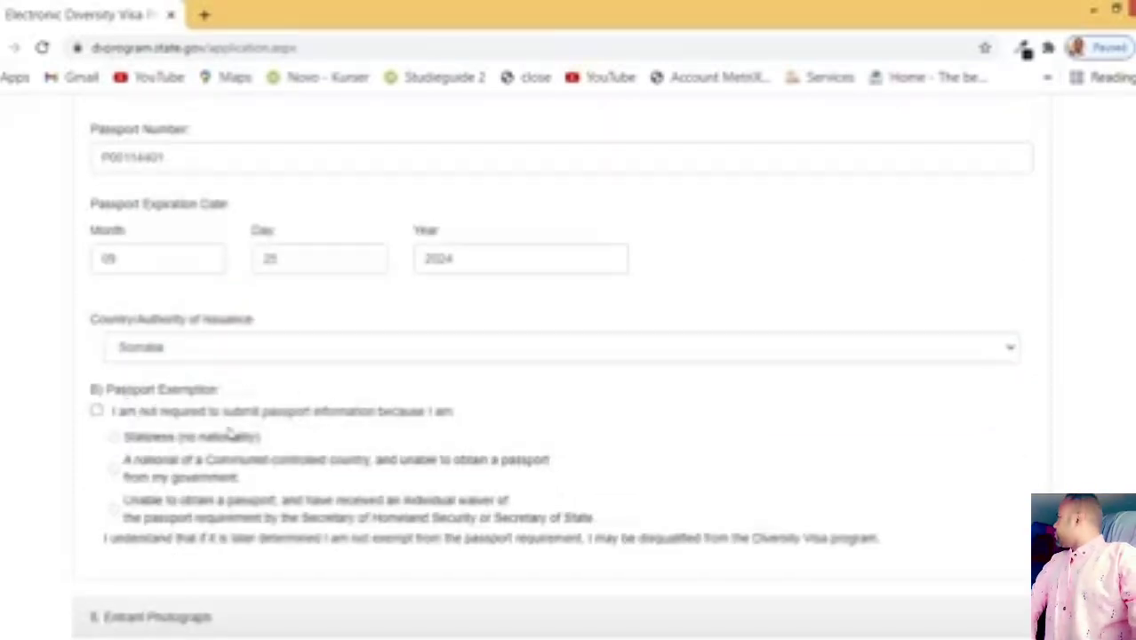
pyautogui.moveTo(129, 436); pyautogui.dragTo(613, 530)
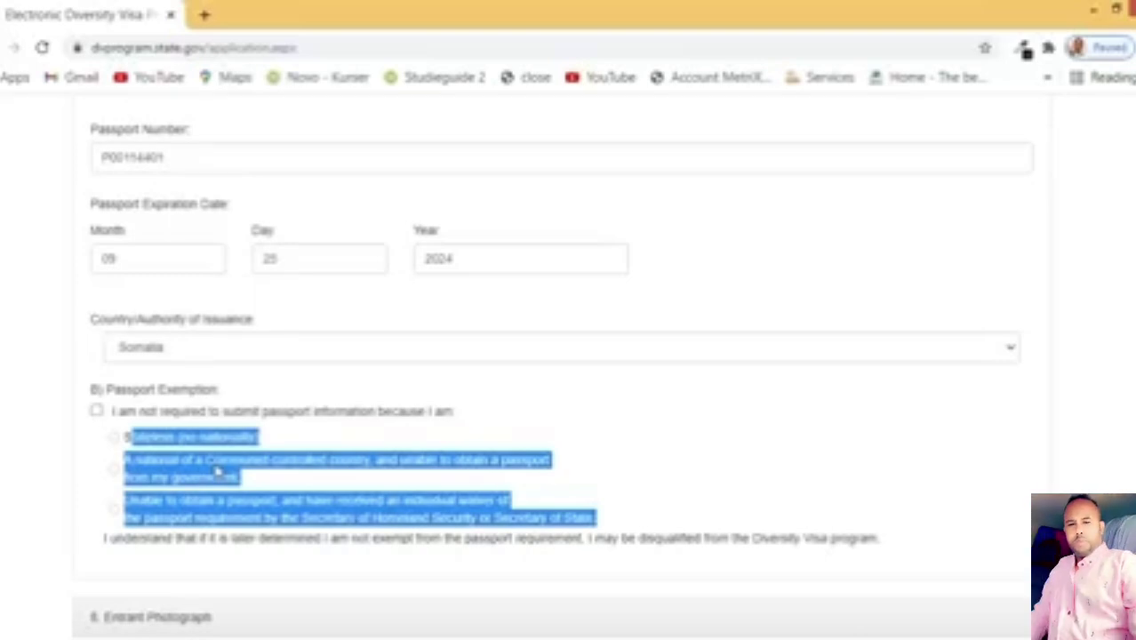
pyautogui.scroll(-2, 217, 471)
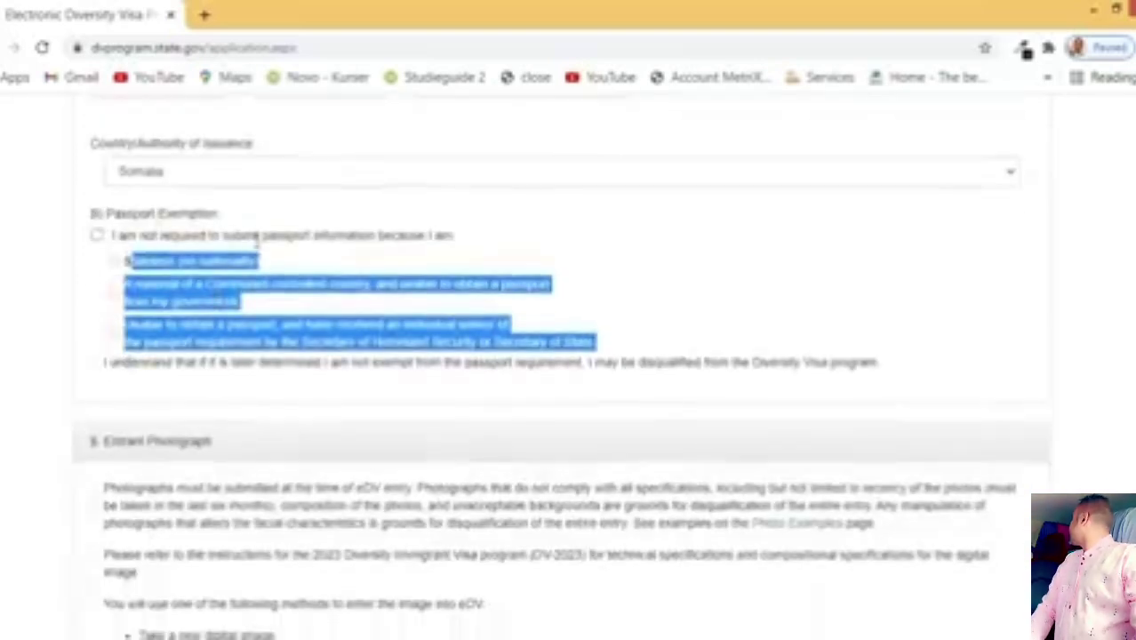
pyautogui.scroll(7, 266, 265)
pyautogui.scroll(-2, 279, 310)
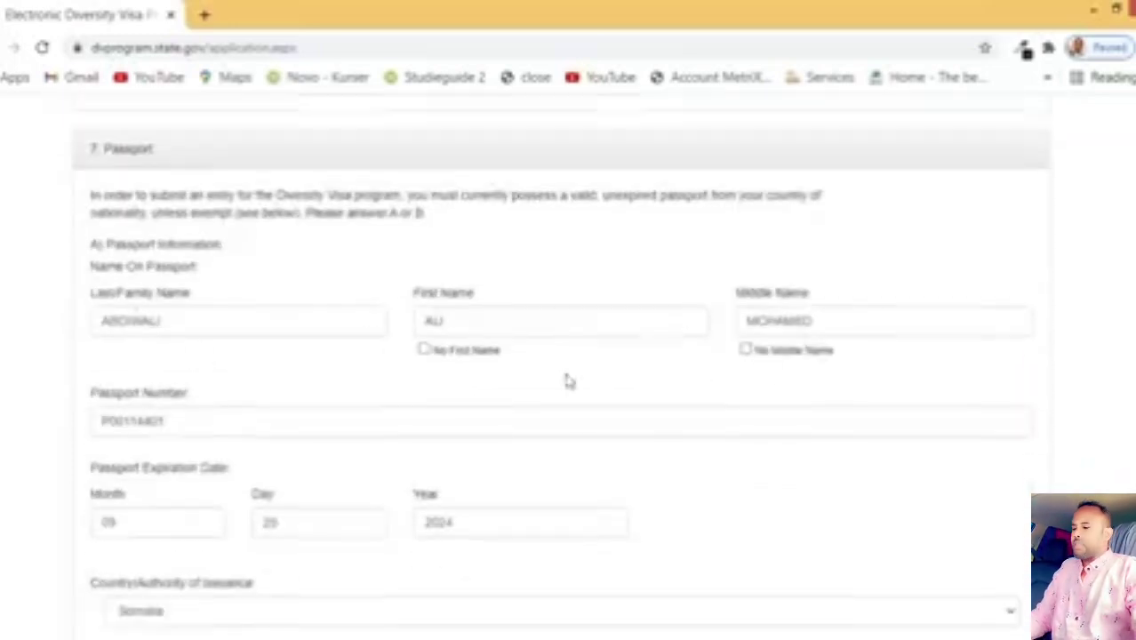
pyautogui.scroll(-1, 416, 379)
pyautogui.scroll(-1, 423, 338)
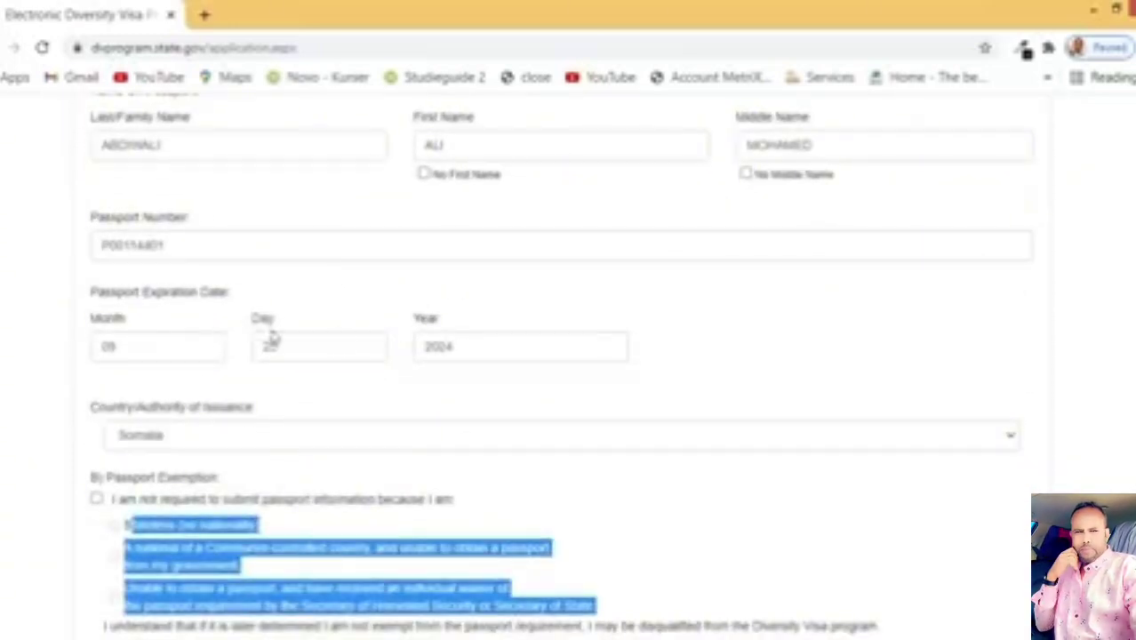
pyautogui.scroll(-1, 393, 342)
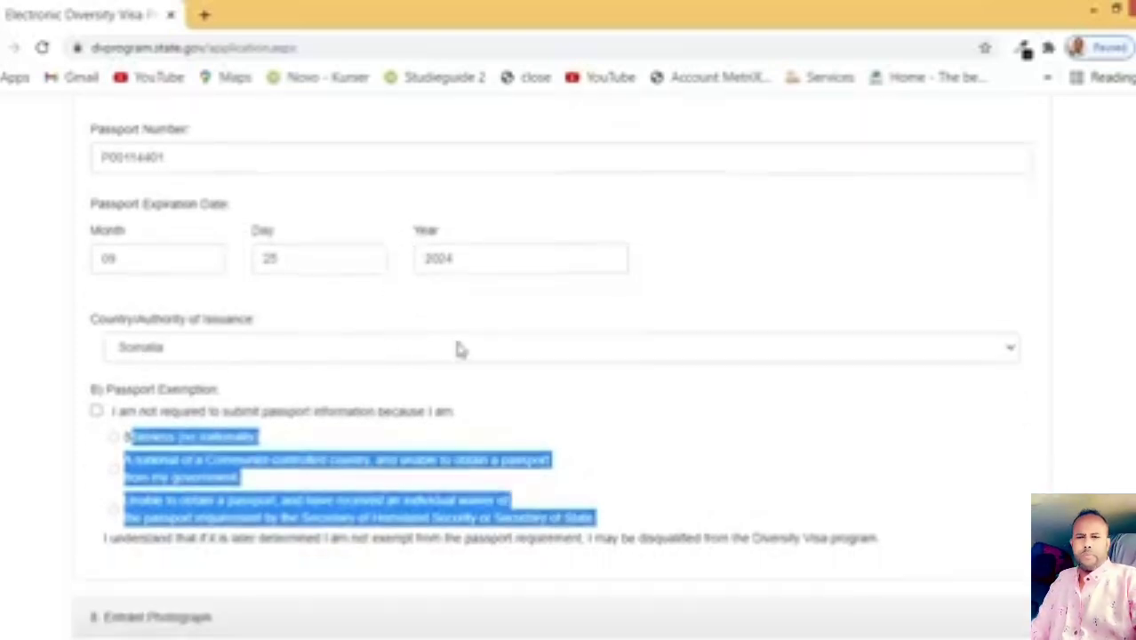
pyautogui.click(229, 435)
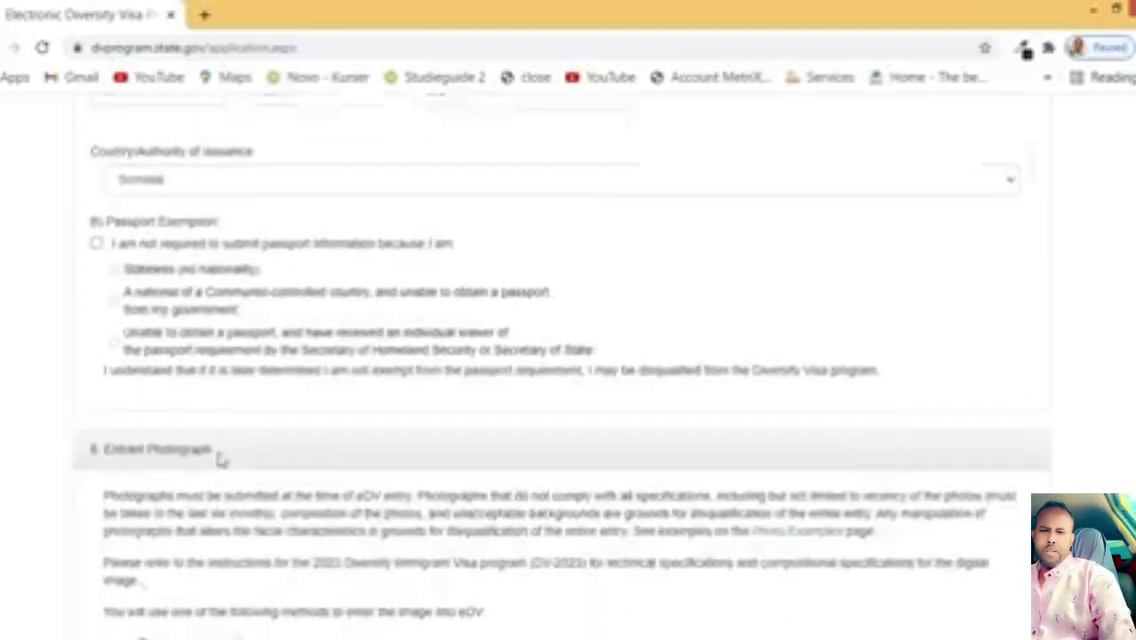
pyautogui.scroll(-2, 220, 457)
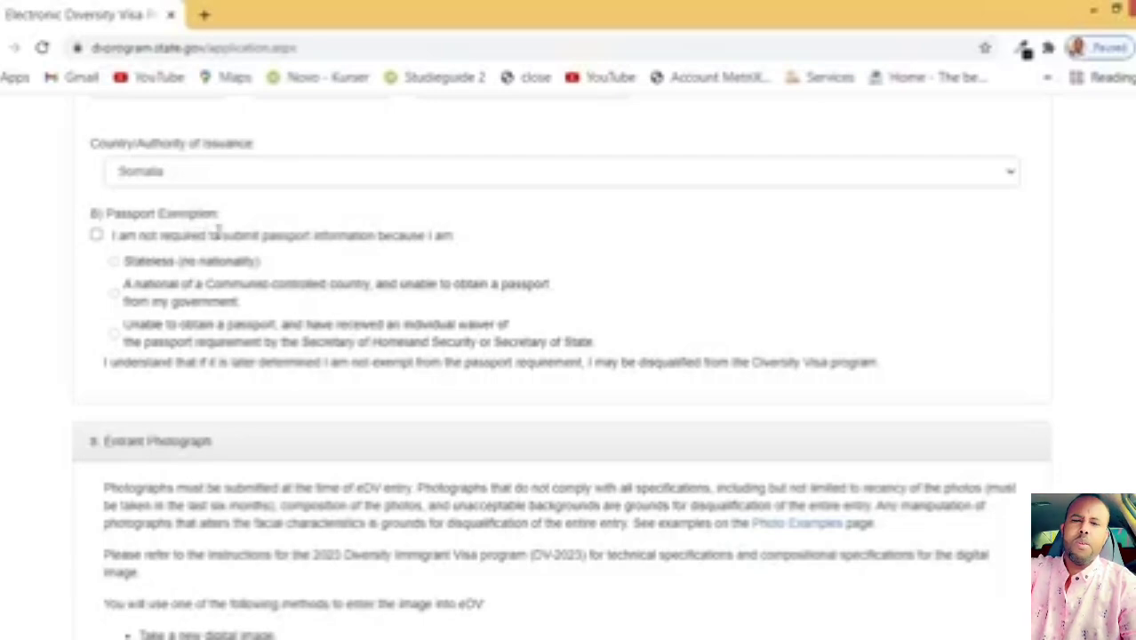
pyautogui.scroll(-1, 285, 351)
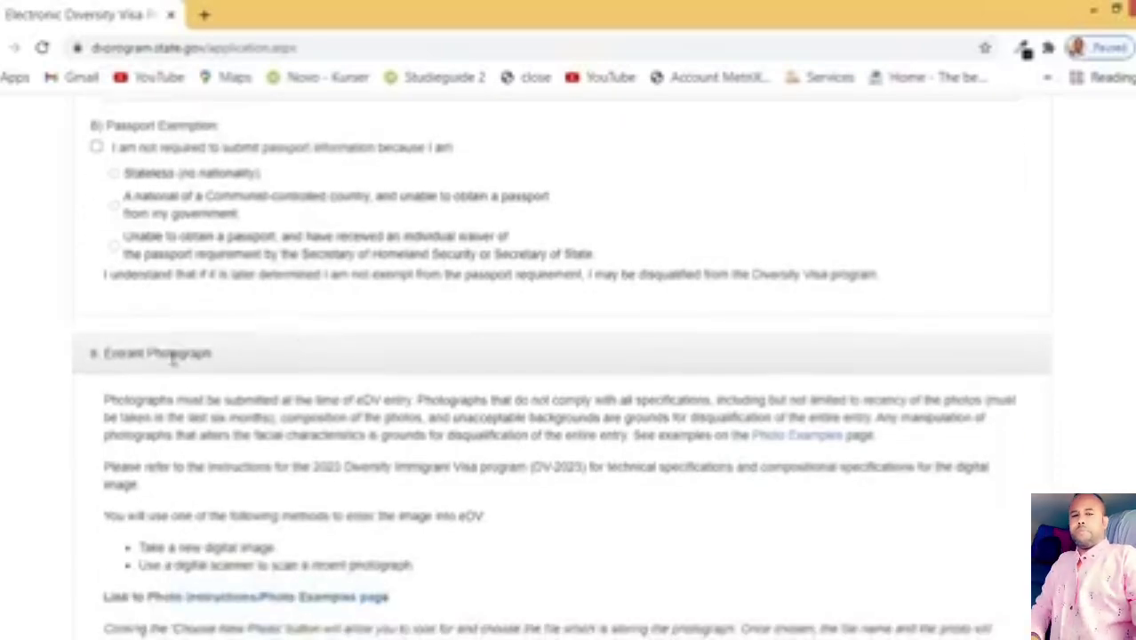
# Step: Upload Photo.jpg from the Downloads folder as the entrant photograph
pyautogui.scroll(-2, 197, 356)
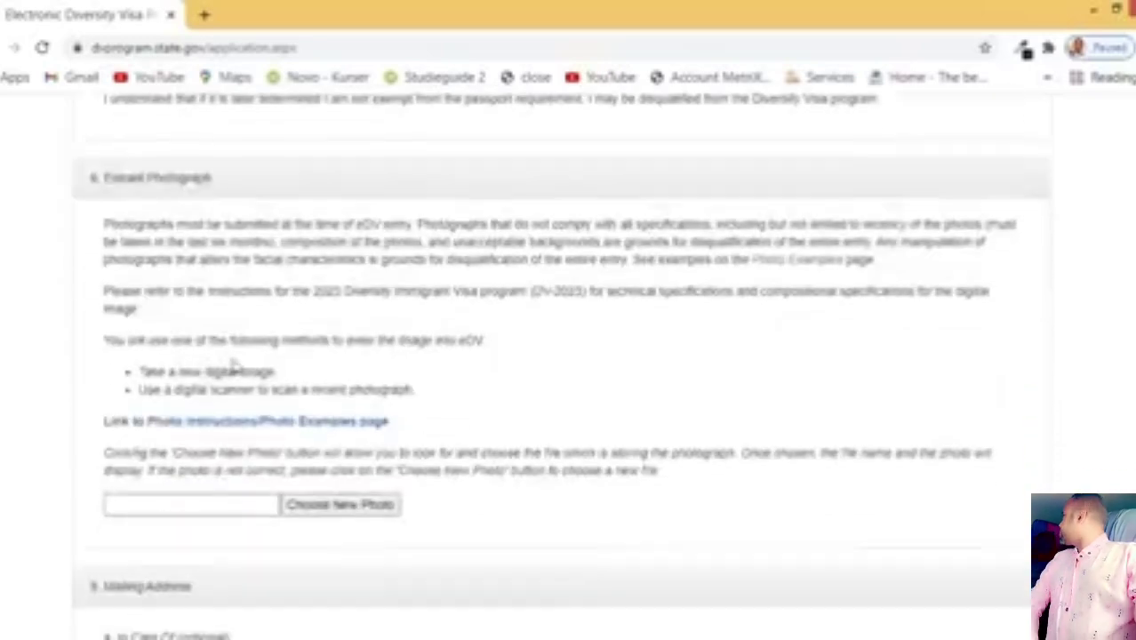
pyautogui.click(341, 513)
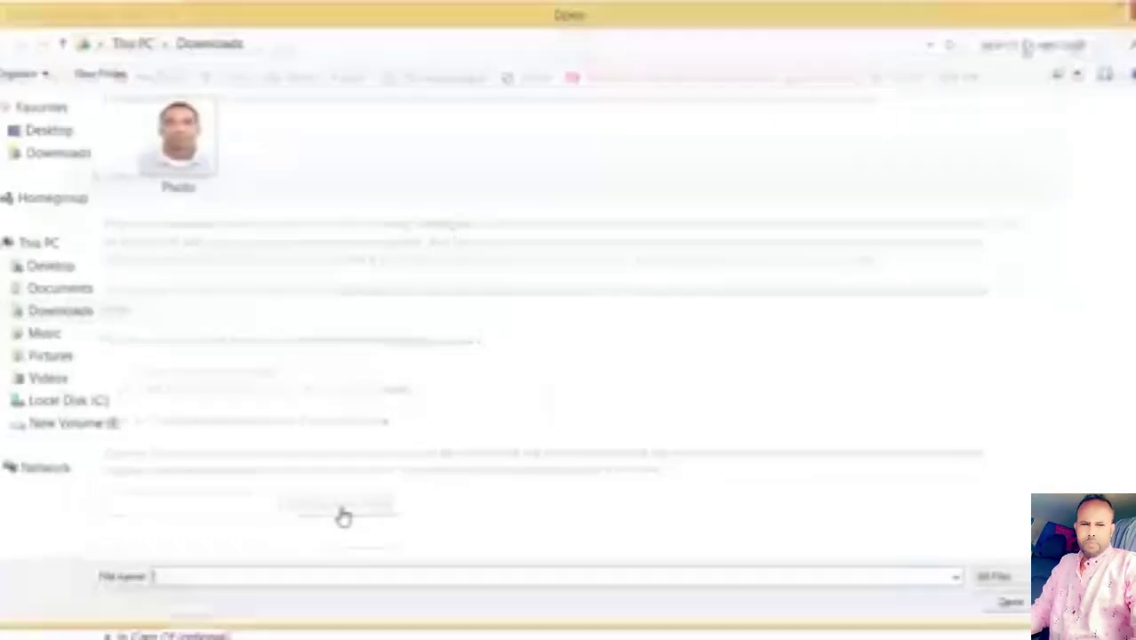
pyautogui.click(196, 156)
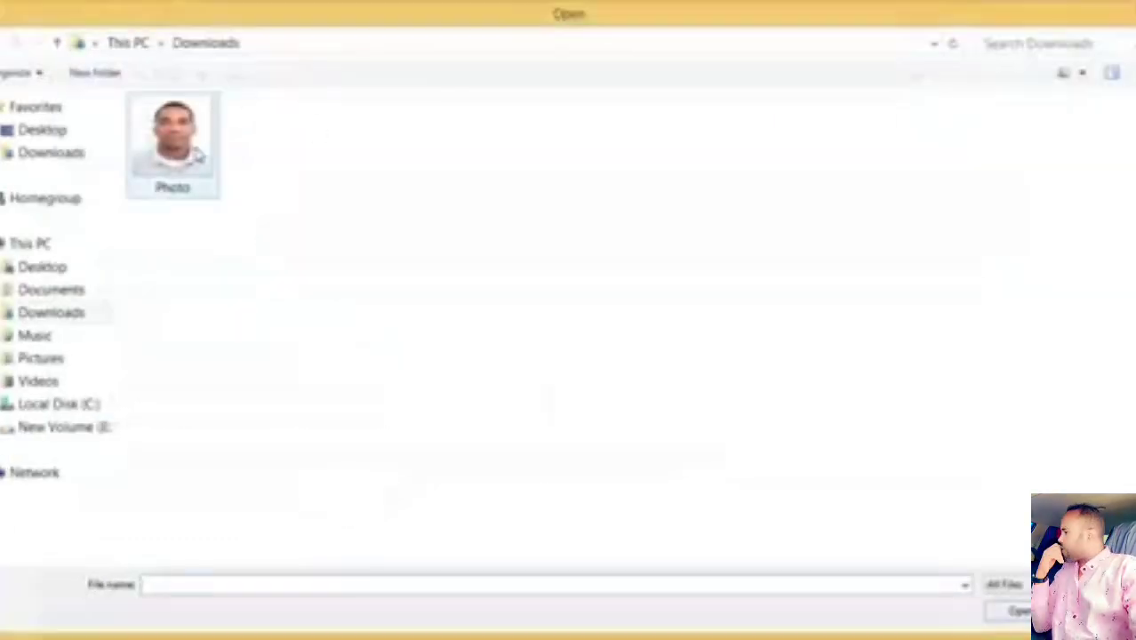
pyautogui.doubleClick(197, 155)
pyautogui.scroll(-3, 261, 525)
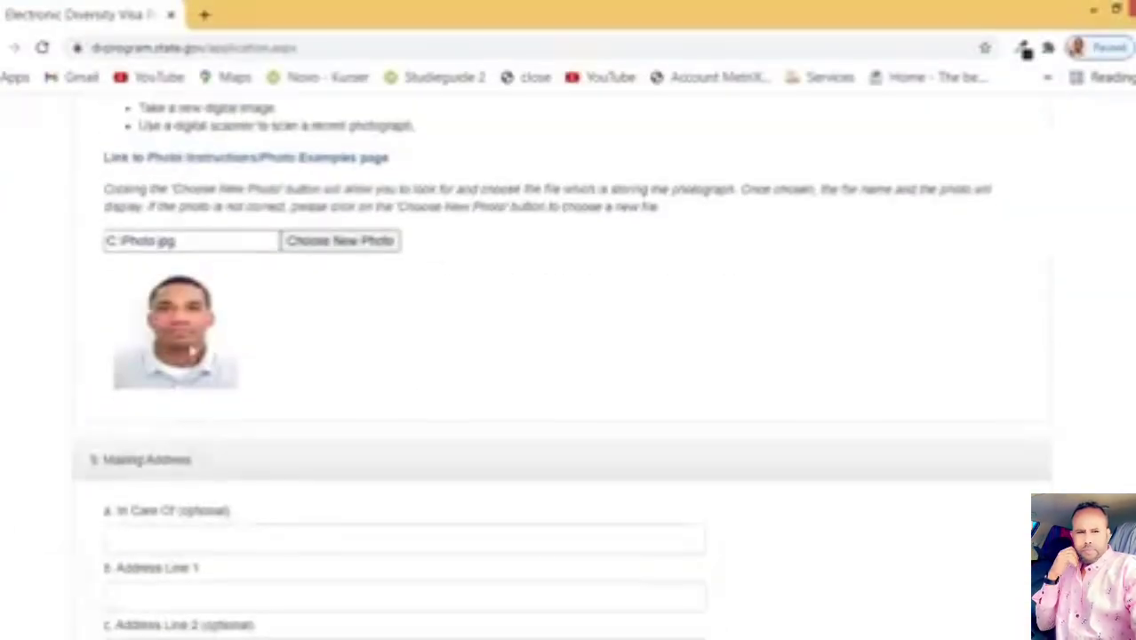
pyautogui.scroll(-2, 332, 402)
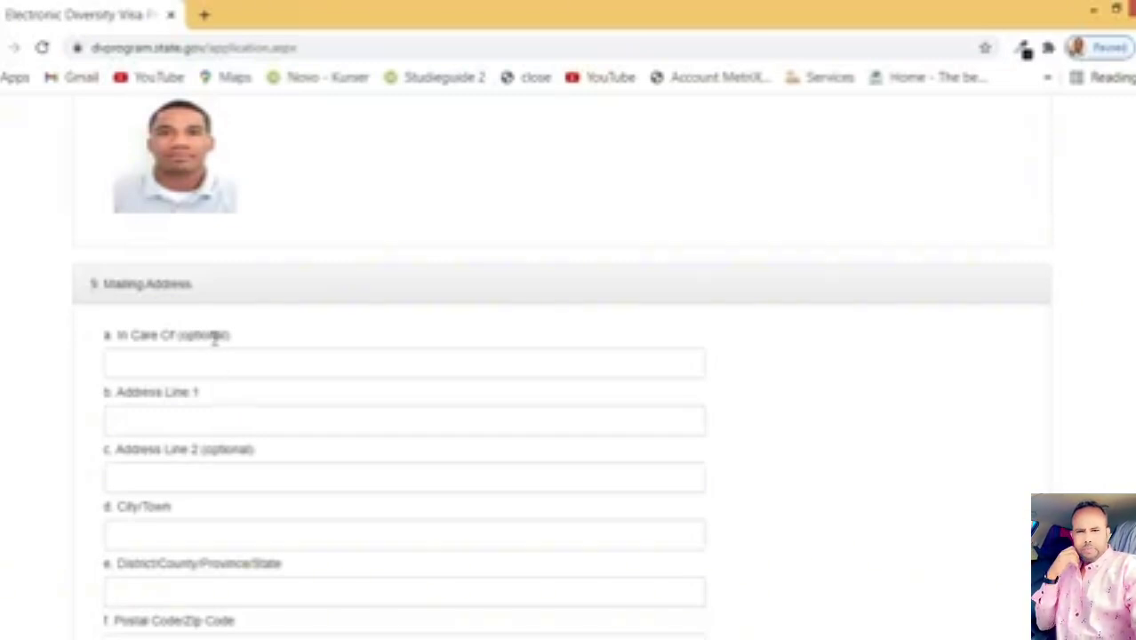
pyautogui.moveTo(237, 343); pyautogui.dragTo(178, 336)
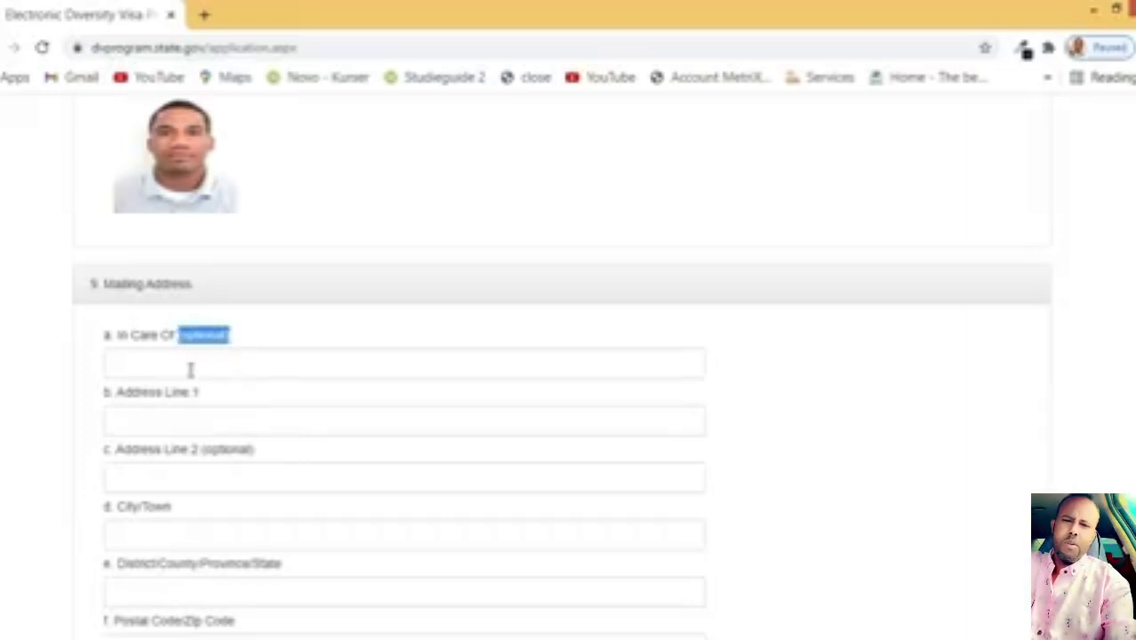
pyautogui.moveTo(132, 391); pyautogui.dragTo(216, 397)
# Step: Fill in the mailing address street, city and district lines
pyautogui.click(166, 426)
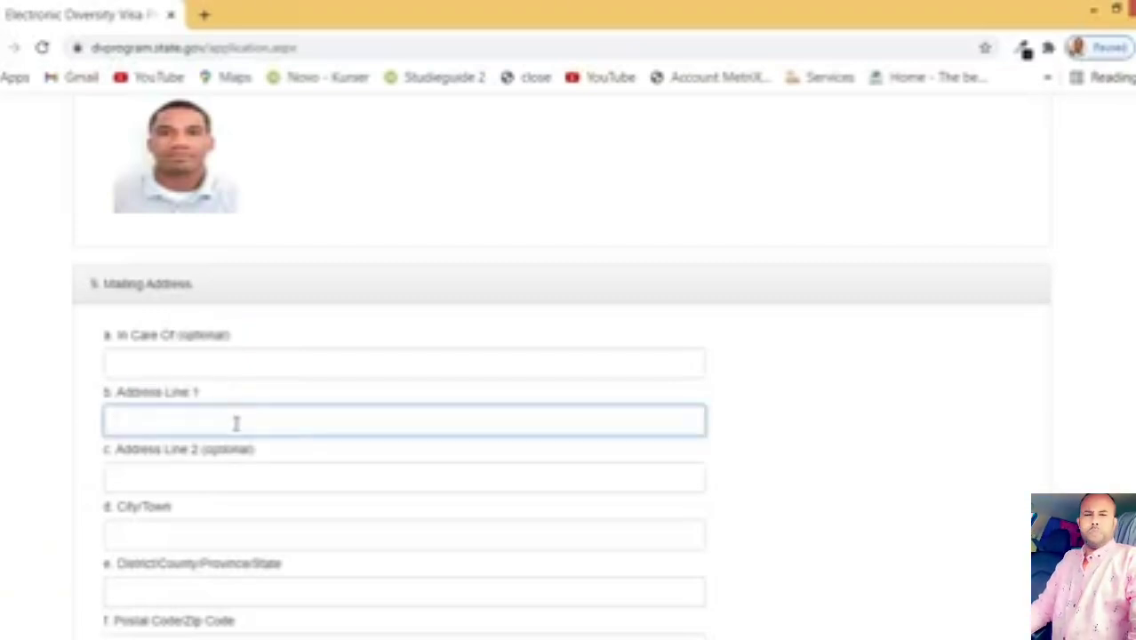
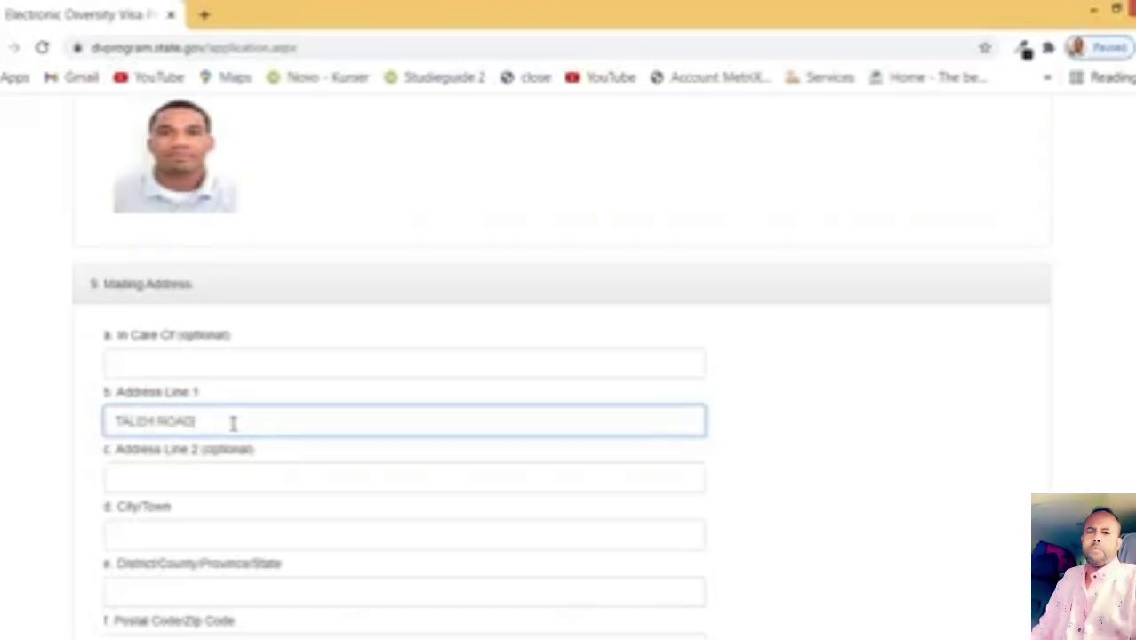
pyautogui.scroll(-1, 233, 423)
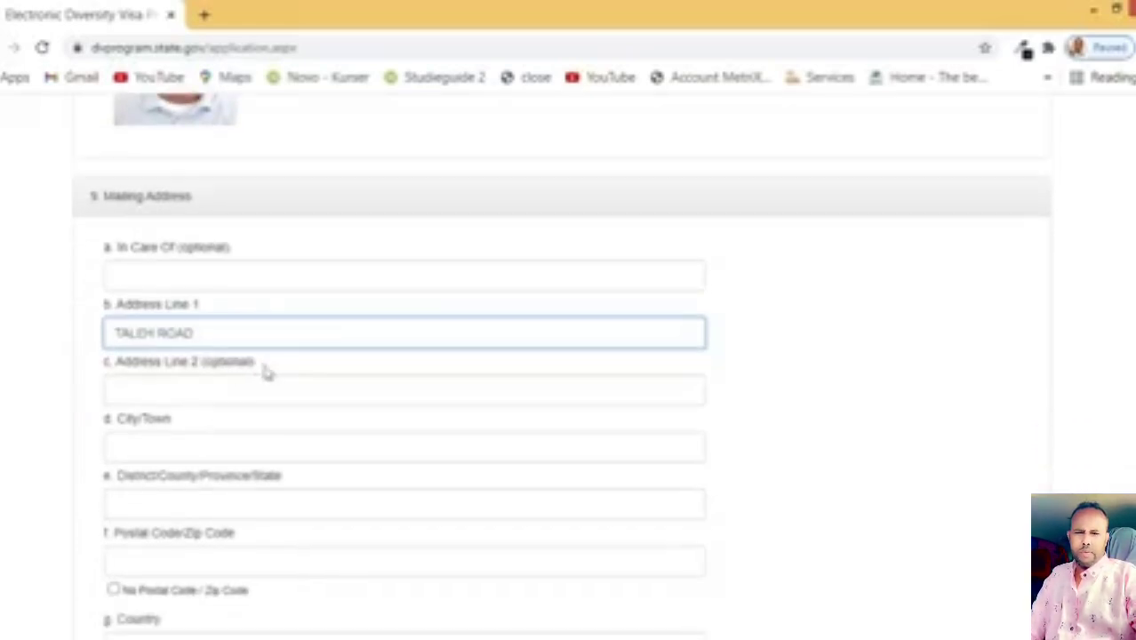
pyautogui.click(208, 438)
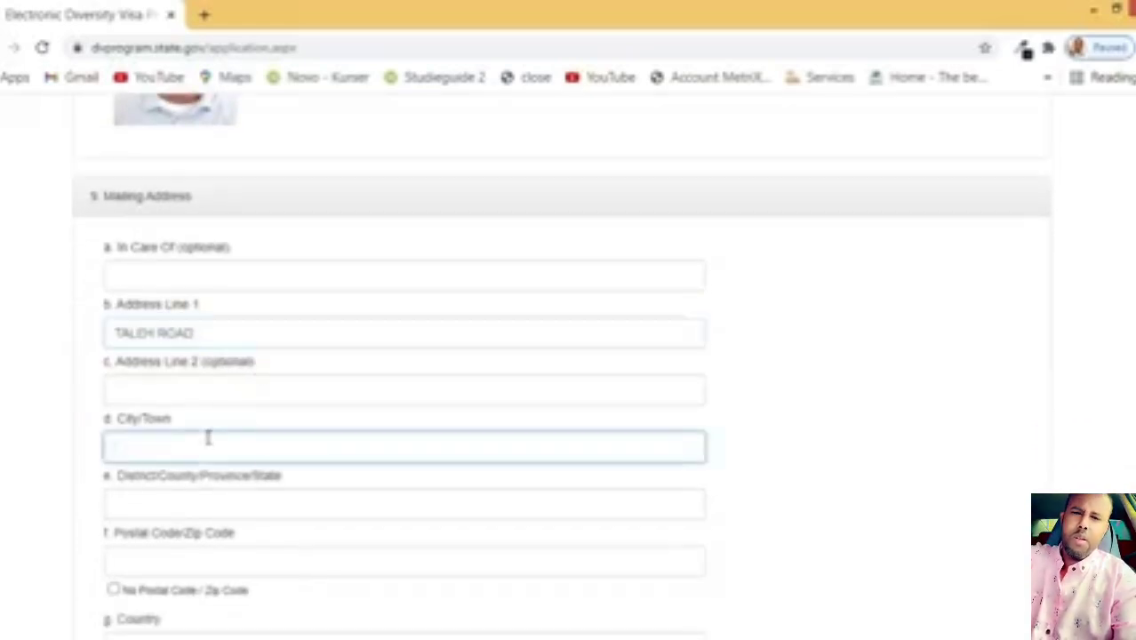
pyautogui.write('MOGADI')
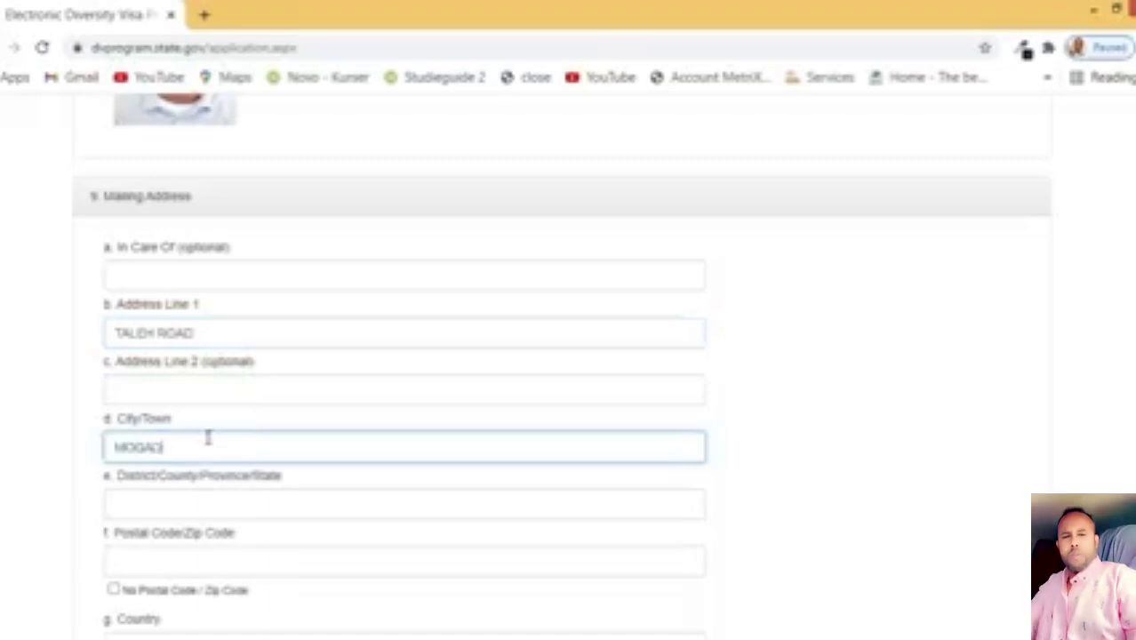
pyautogui.write('SHU')
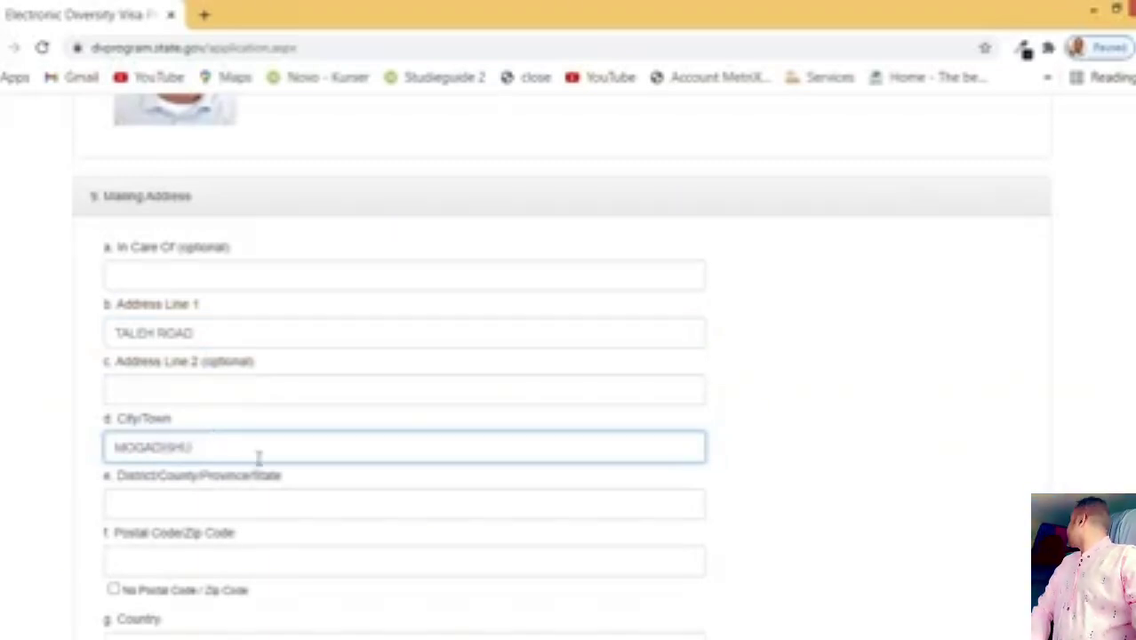
pyautogui.click(223, 499)
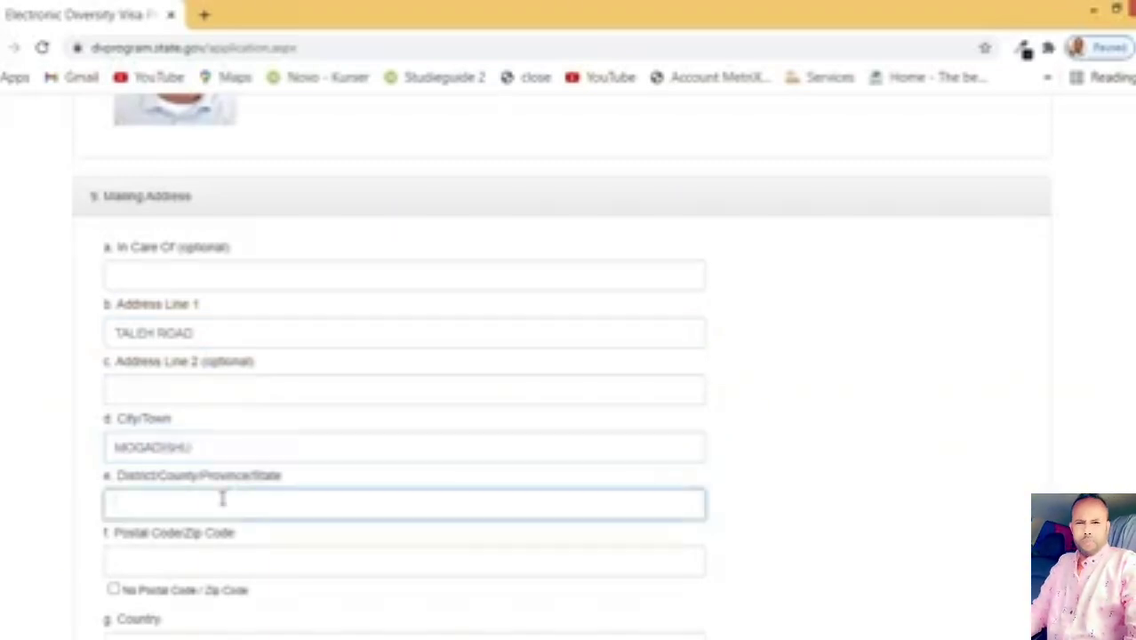
pyautogui.write('BENADIR')
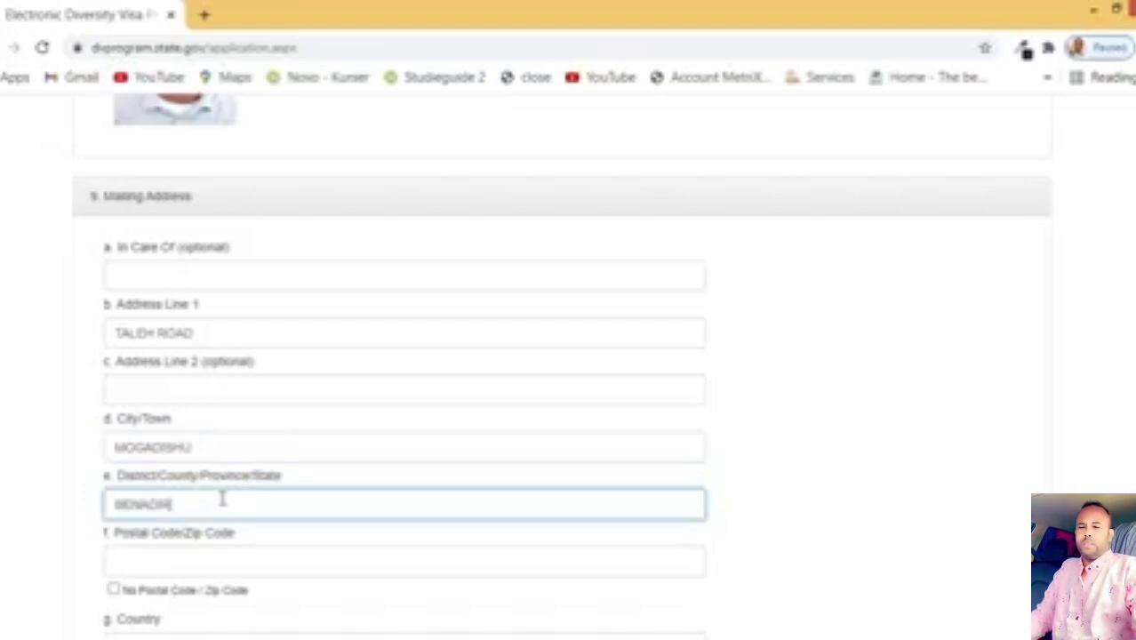
pyautogui.scroll(-2, 222, 499)
# Step: Tick No Postal Code and set the address country to Somalia
pyautogui.click(195, 386)
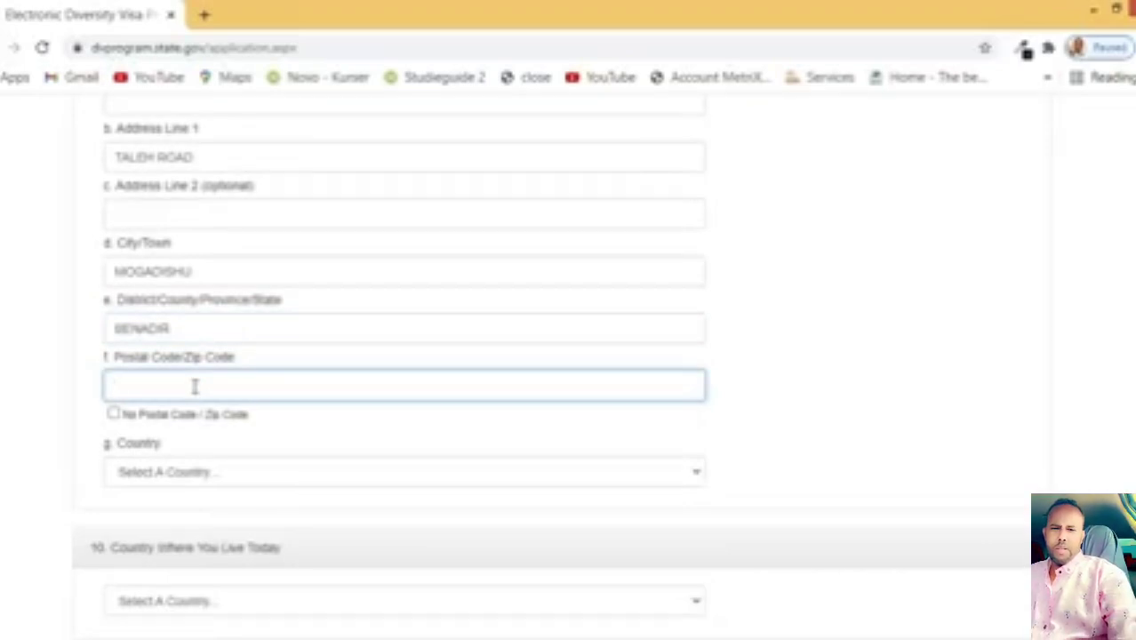
pyautogui.click(113, 413)
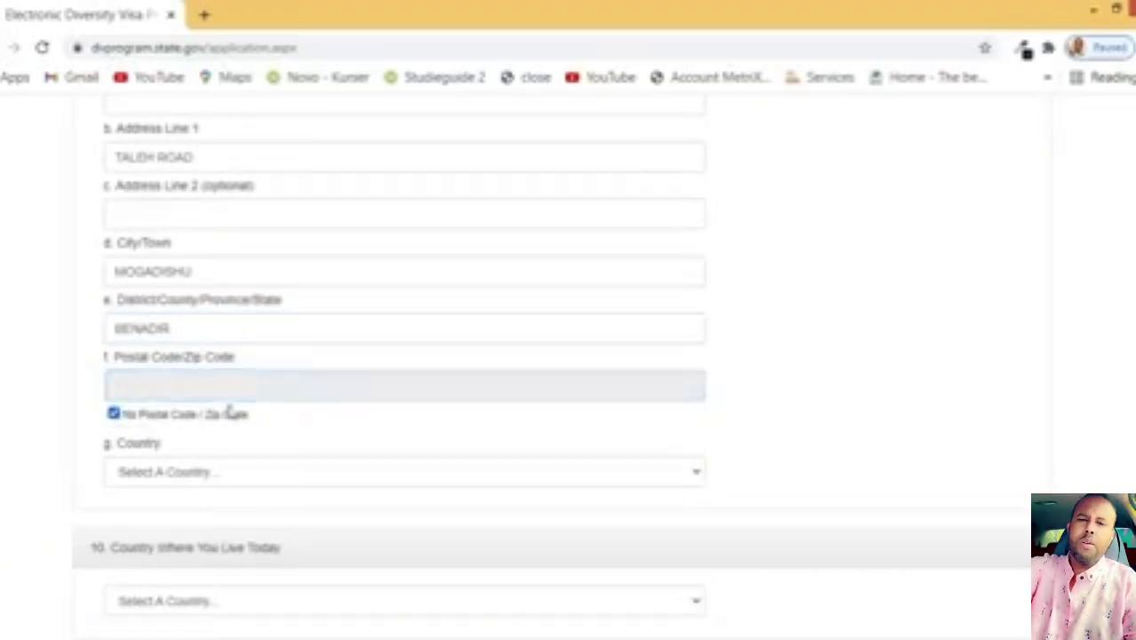
pyautogui.scroll(-1, 235, 411)
pyautogui.click(181, 391)
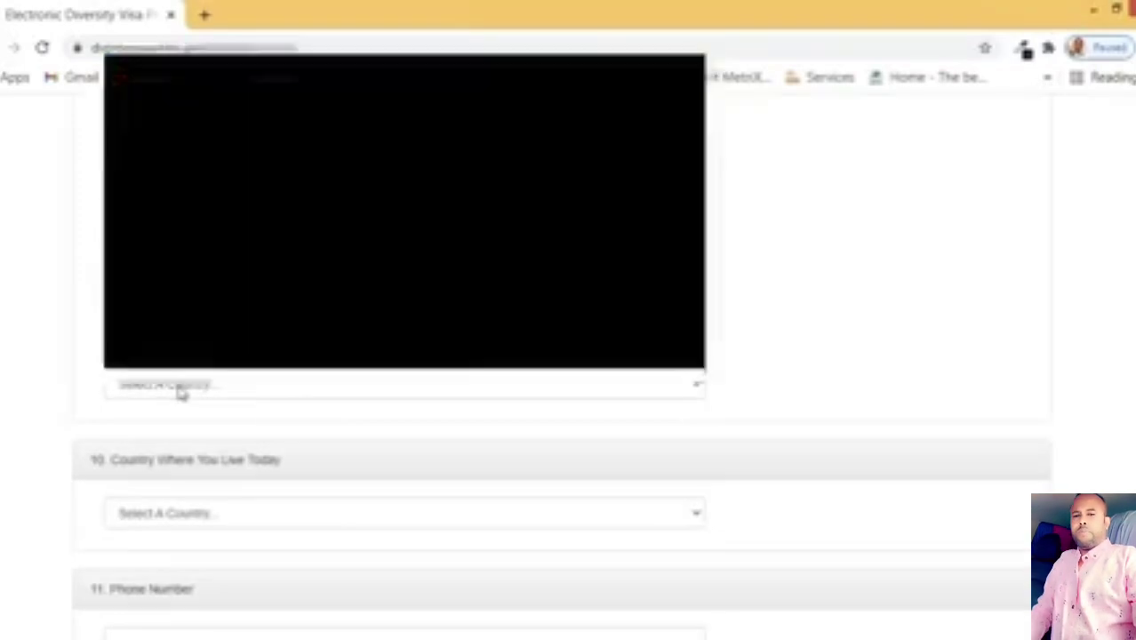
pyautogui.write('sen')
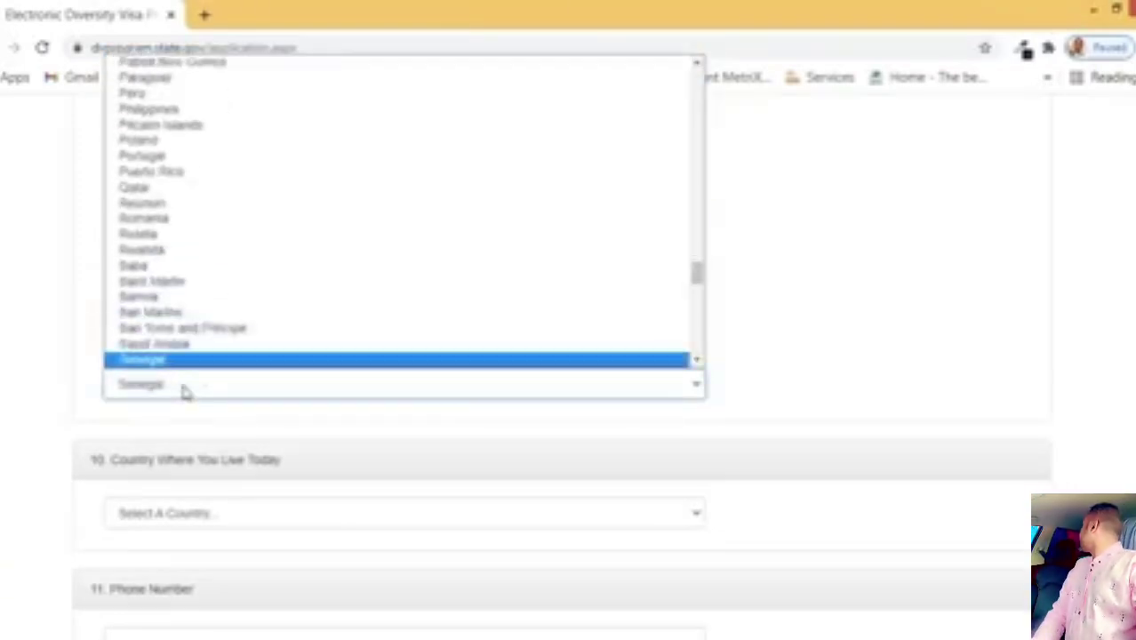
pyautogui.press('Down')
pyautogui.press('Down')
pyautogui.press('Down')
pyautogui.press('Down')
pyautogui.press('Down')
pyautogui.press('Down')
pyautogui.press('Down')
pyautogui.press('Down')
pyautogui.press('Down')
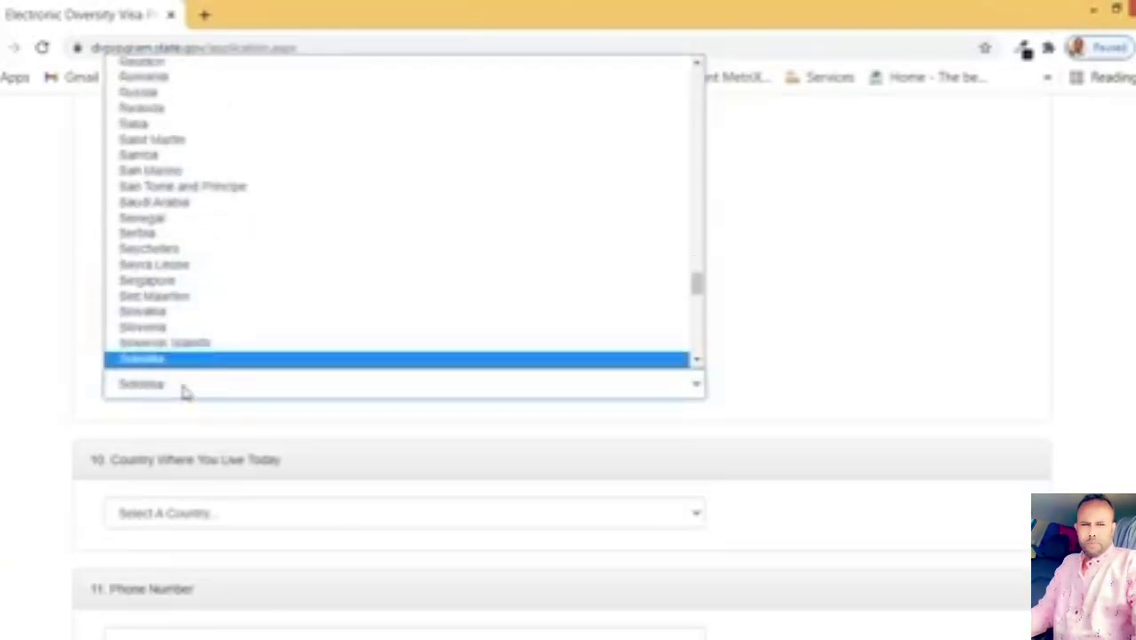
pyautogui.press('Down')
pyautogui.press('Up')
pyautogui.press('Return')
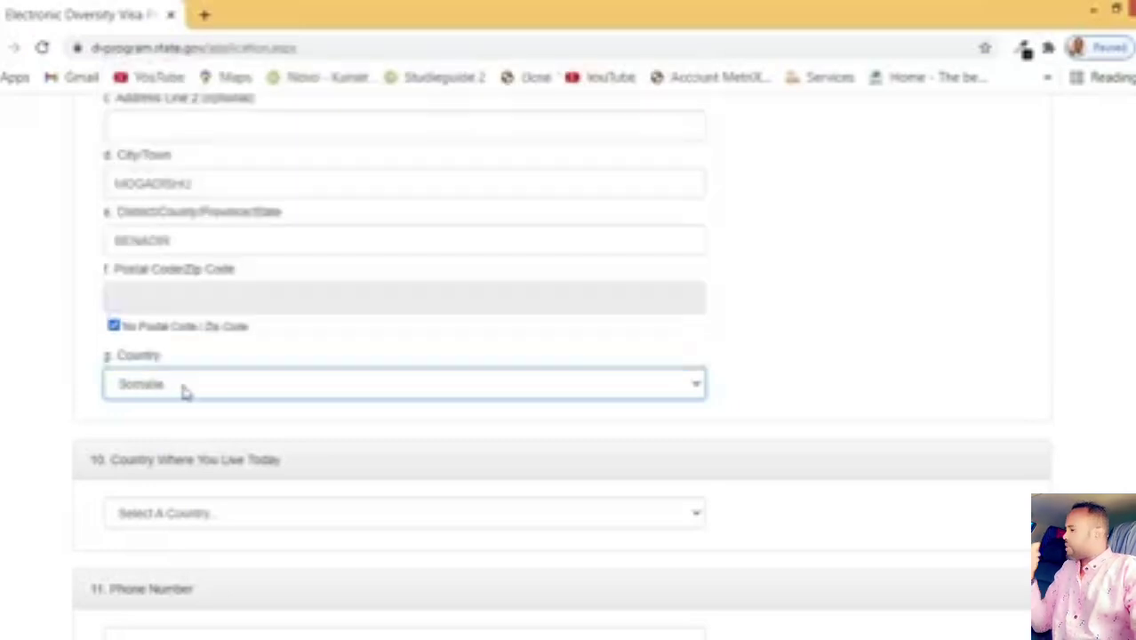
pyautogui.scroll(-2, 185, 391)
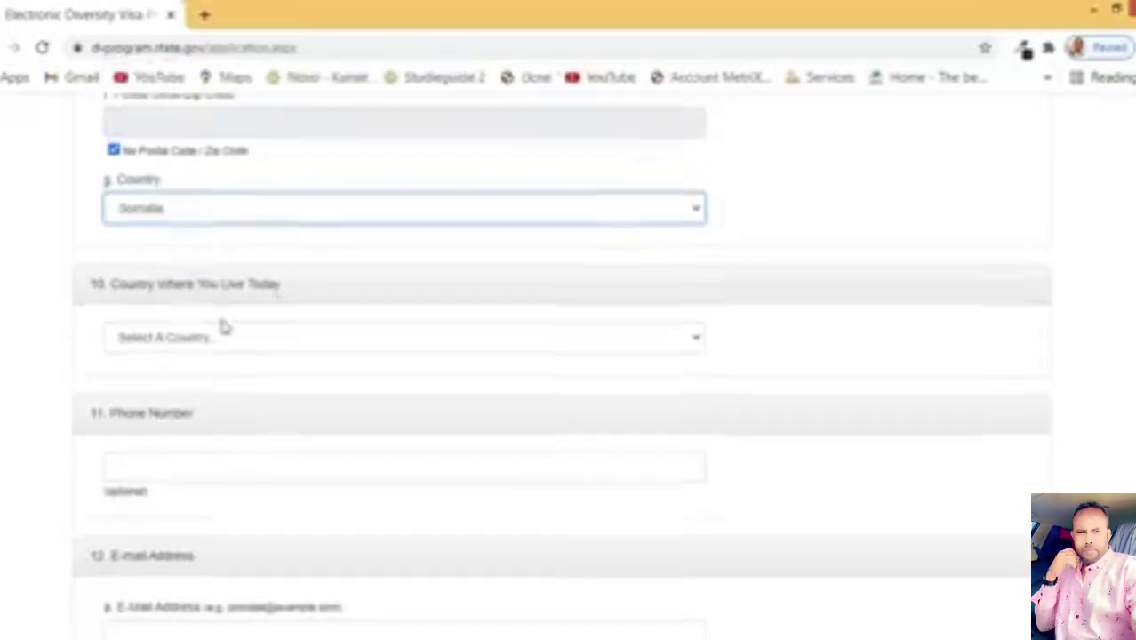
# Step: Set the country where the applicant lives today to Somalia
pyautogui.click(242, 336)
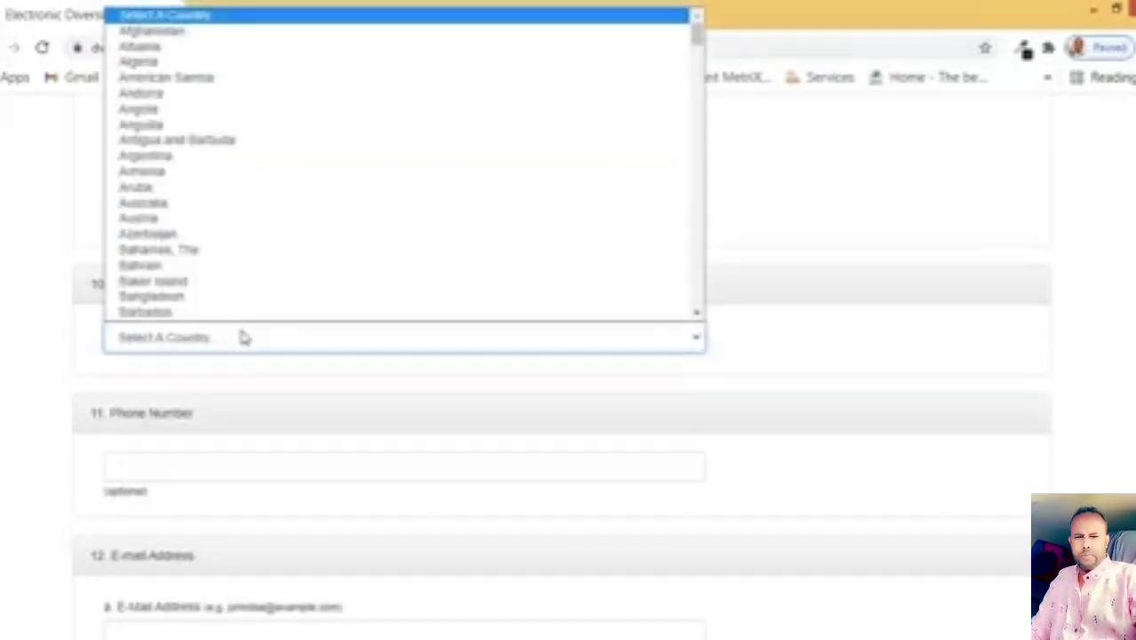
pyautogui.write('somalia')
pyautogui.press('Return')
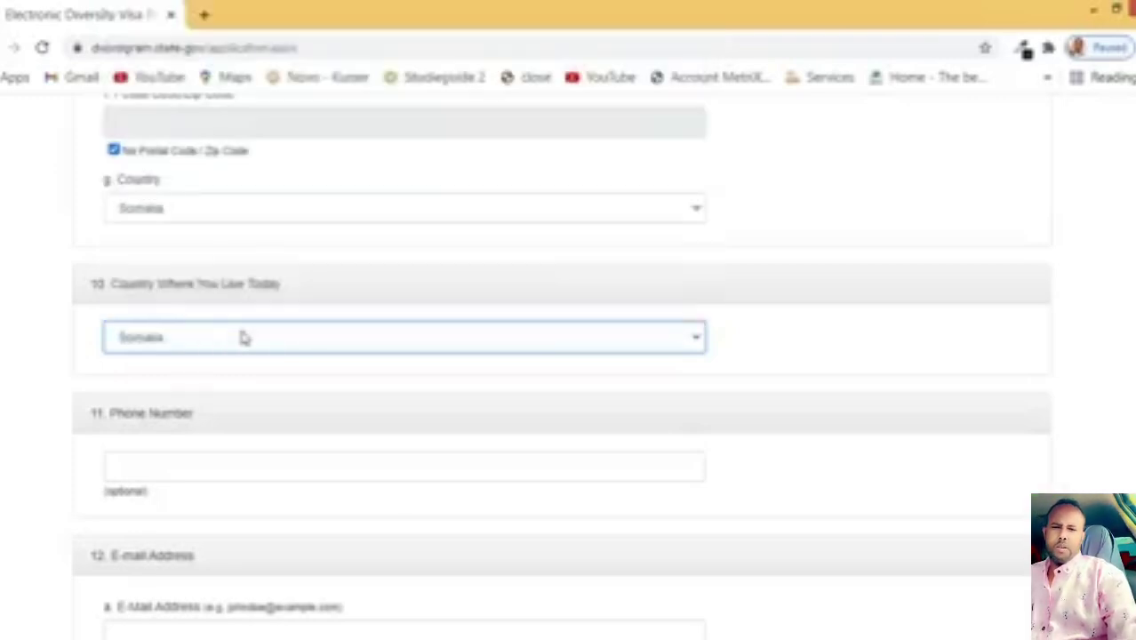
pyautogui.scroll(-1, 267, 355)
# Step: Enter the applicant's phone number
pyautogui.click(229, 374)
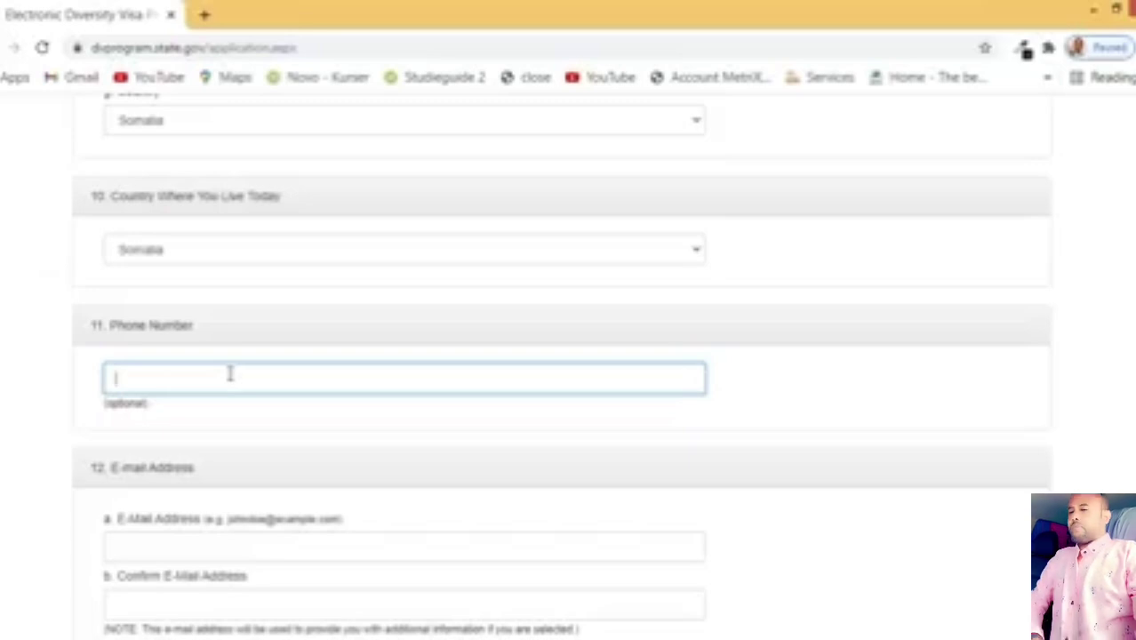
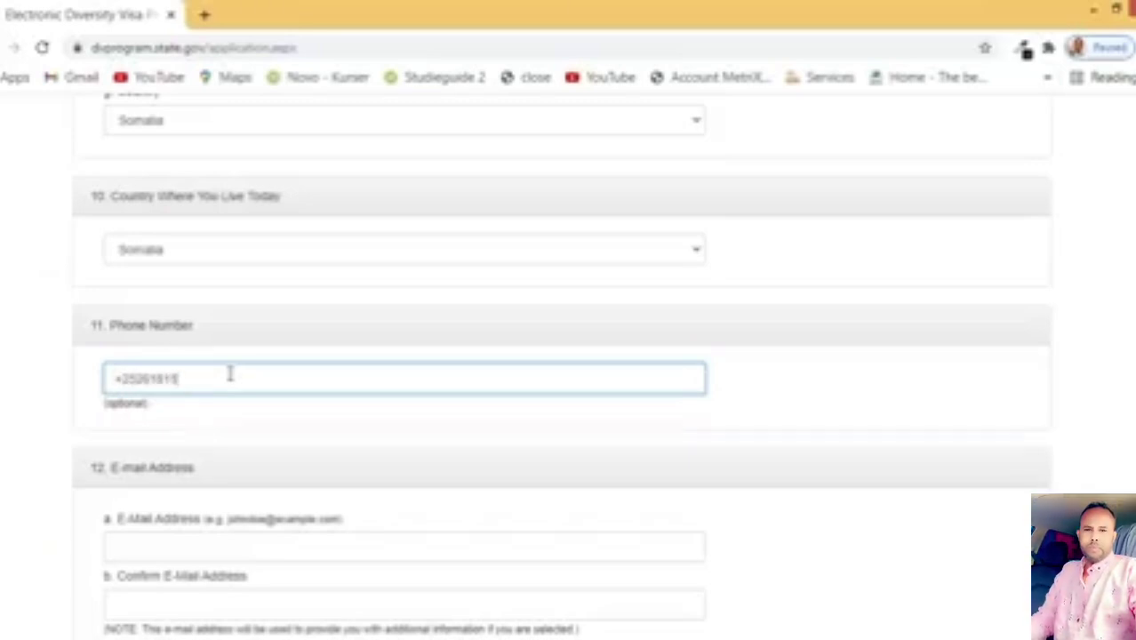
pyautogui.scroll(-1, 245, 371)
pyautogui.scroll(-2, 245, 372)
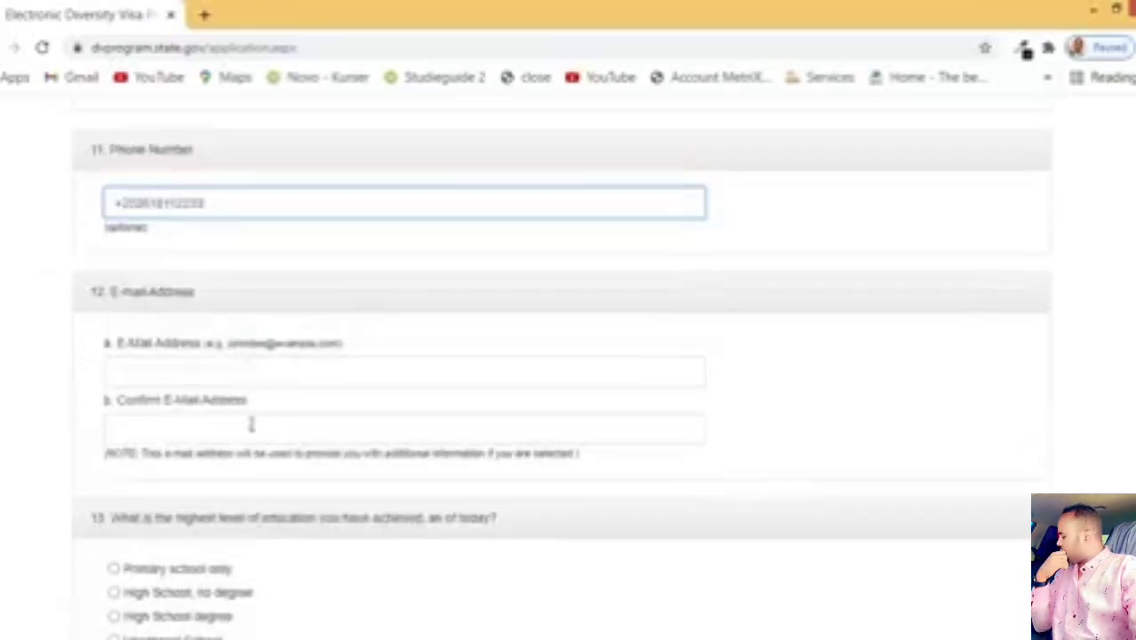
# Step: Enter the applicant's Gmail address in E-Mail Address, fixing a typo, and again in Confirm E-Mail Address
pyautogui.click(191, 370)
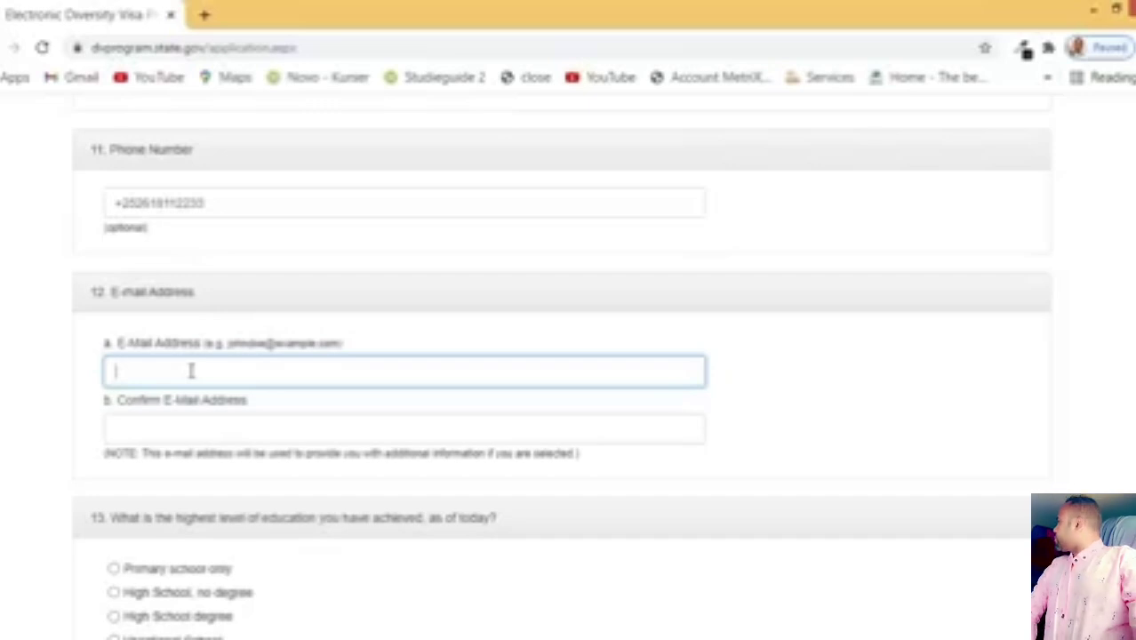
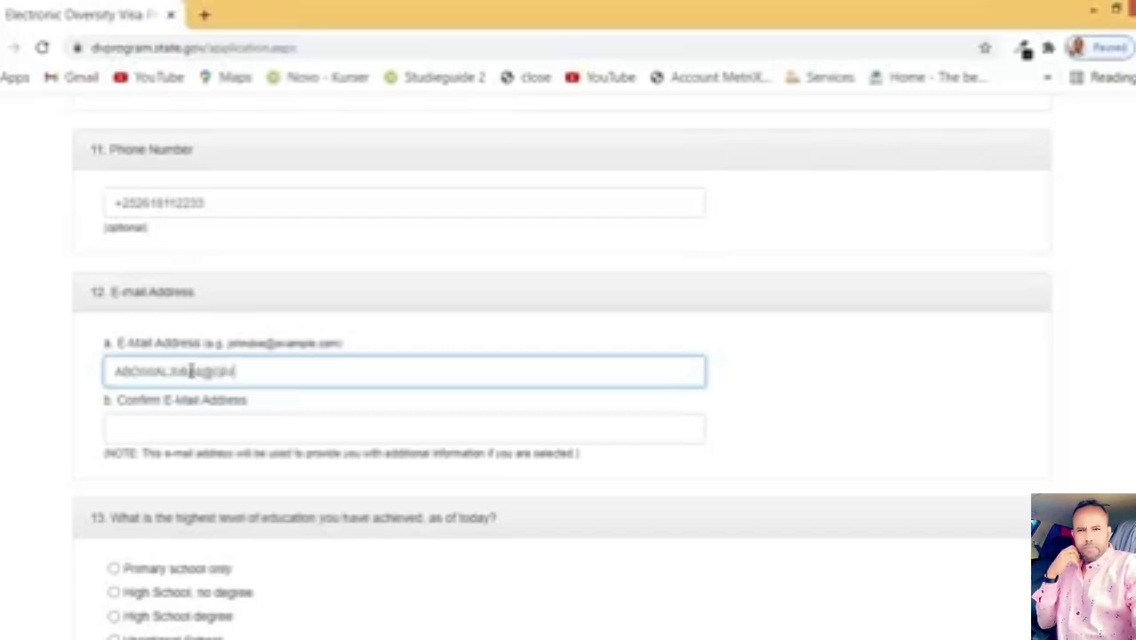
pyautogui.click(183, 428)
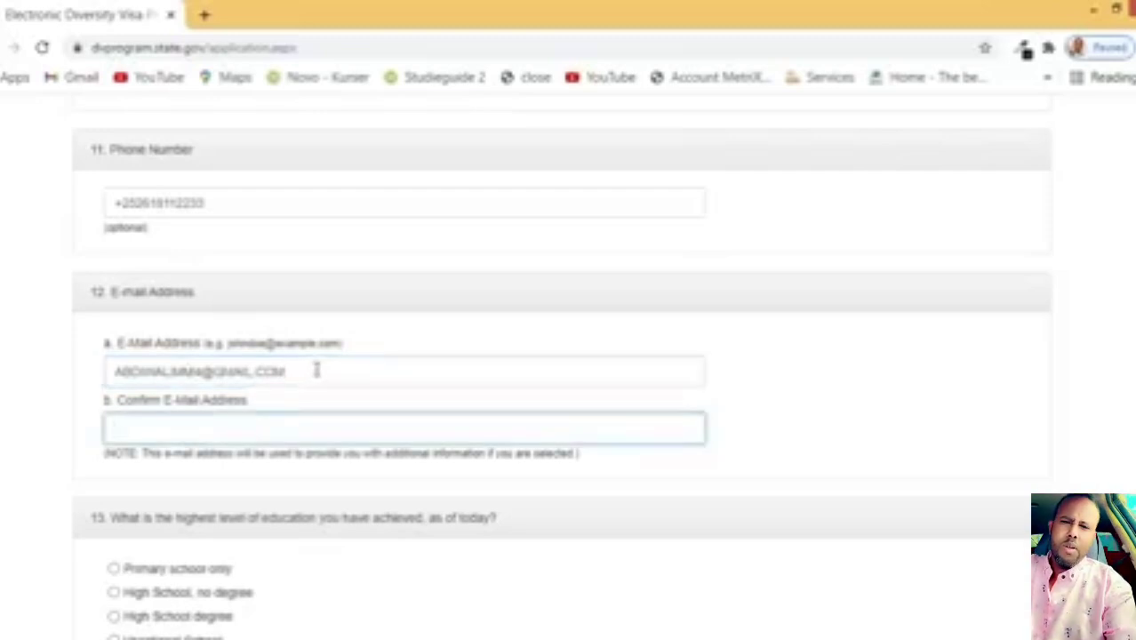
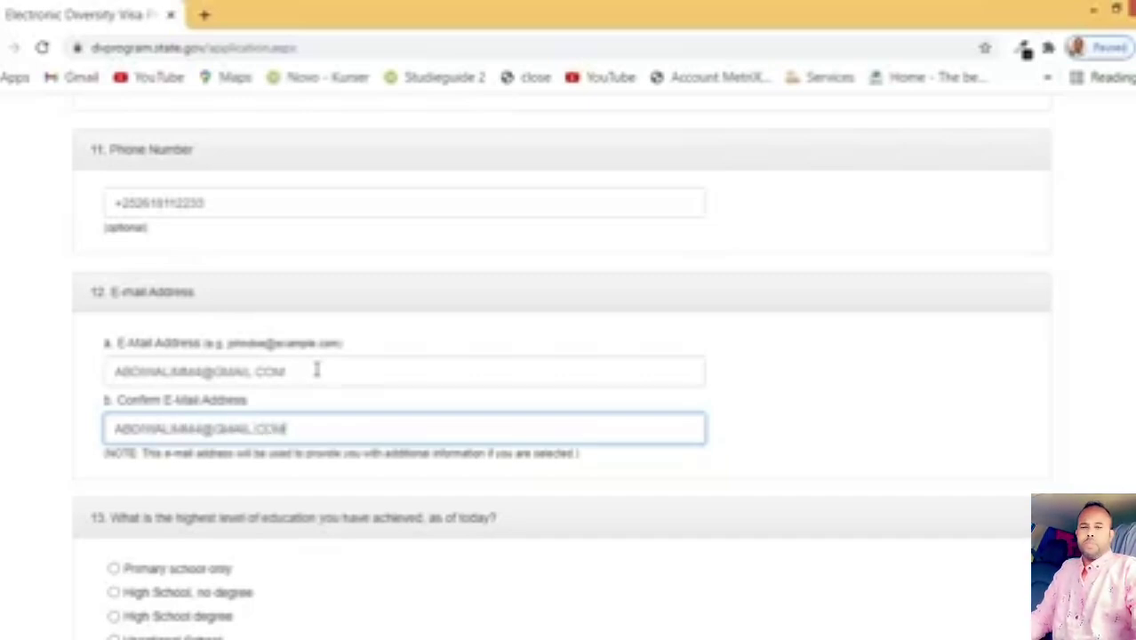
pyautogui.scroll(-3, 303, 373)
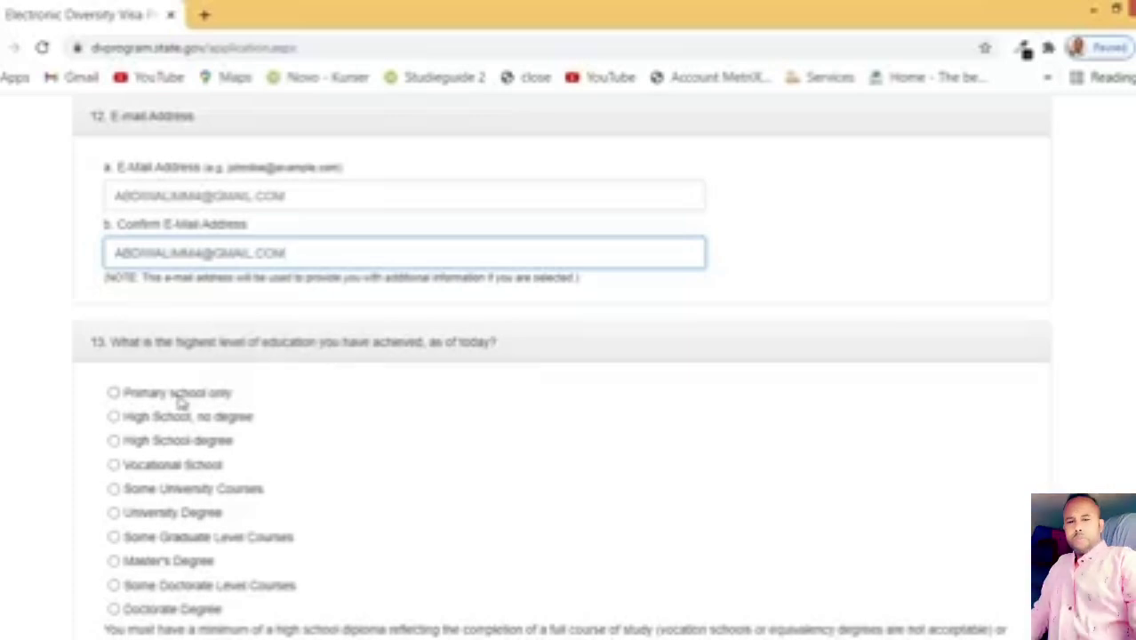
# Step: Set highest education level to University Degree
pyautogui.click(201, 396)
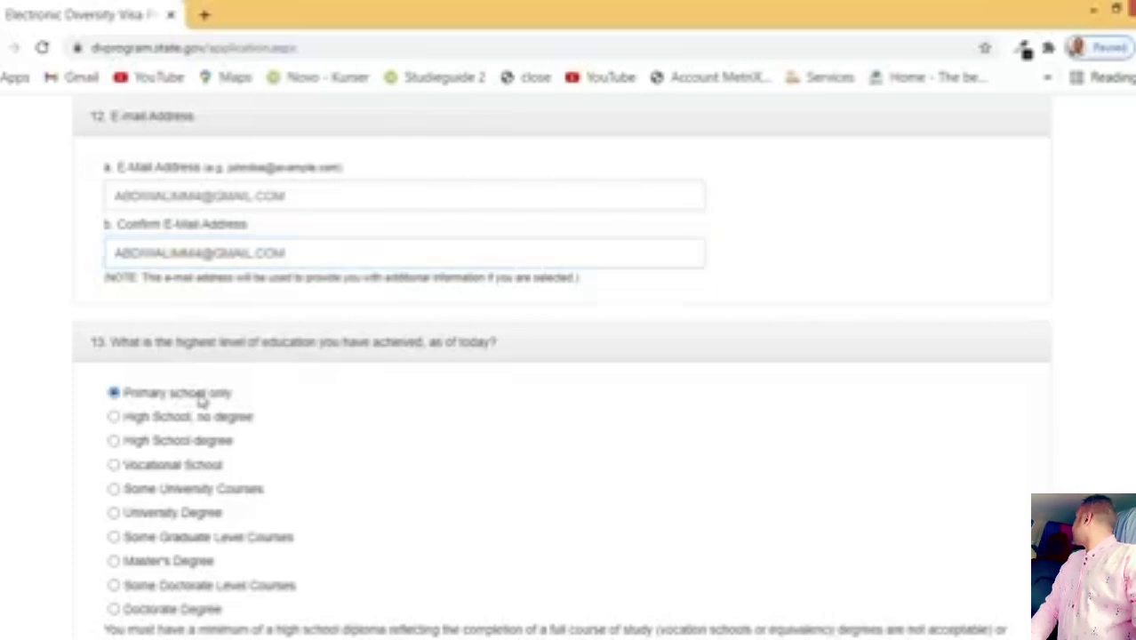
pyautogui.click(201, 522)
pyautogui.scroll(-5, 201, 523)
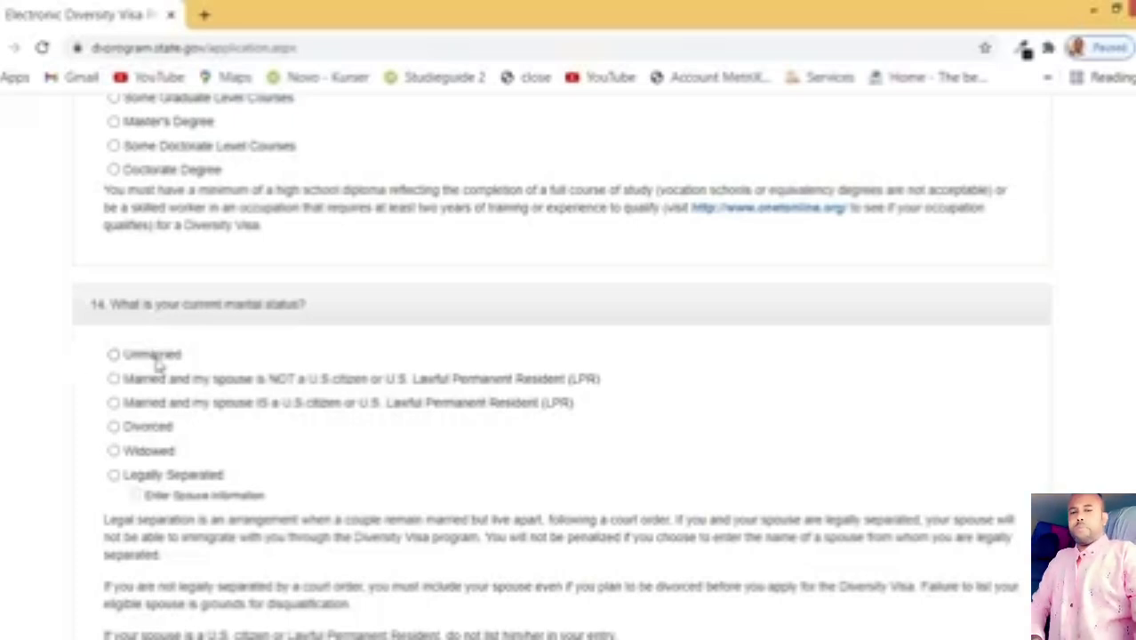
# Step: Mark marital status as Unmarried and enter 0 for Number of Children
pyautogui.click(163, 359)
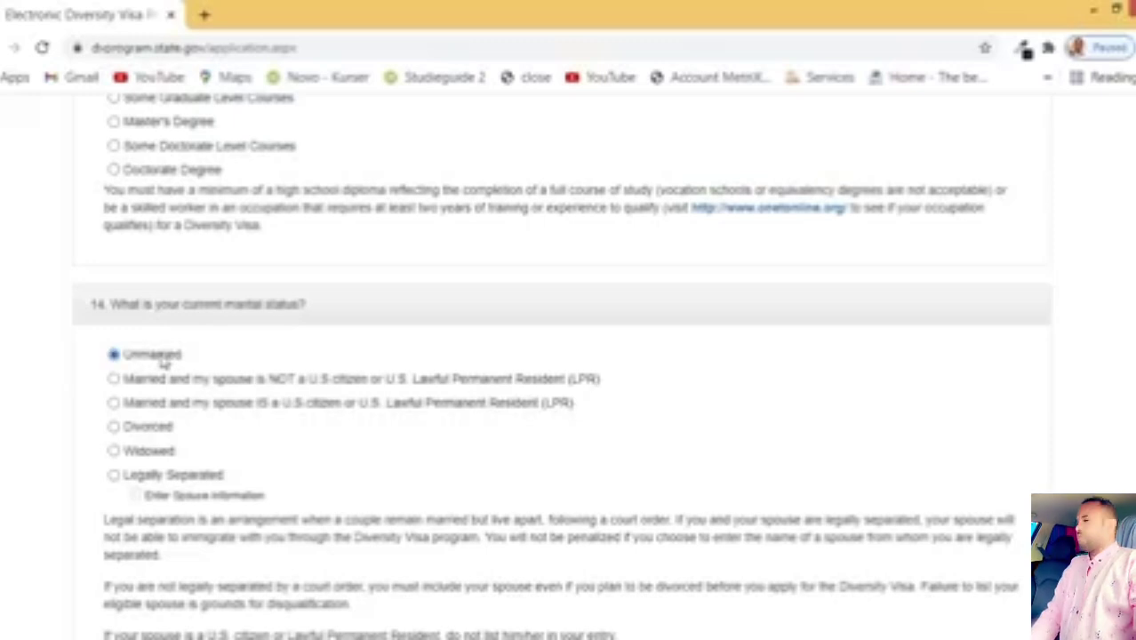
pyautogui.scroll(-1, 169, 365)
pyautogui.scroll(-2, 169, 365)
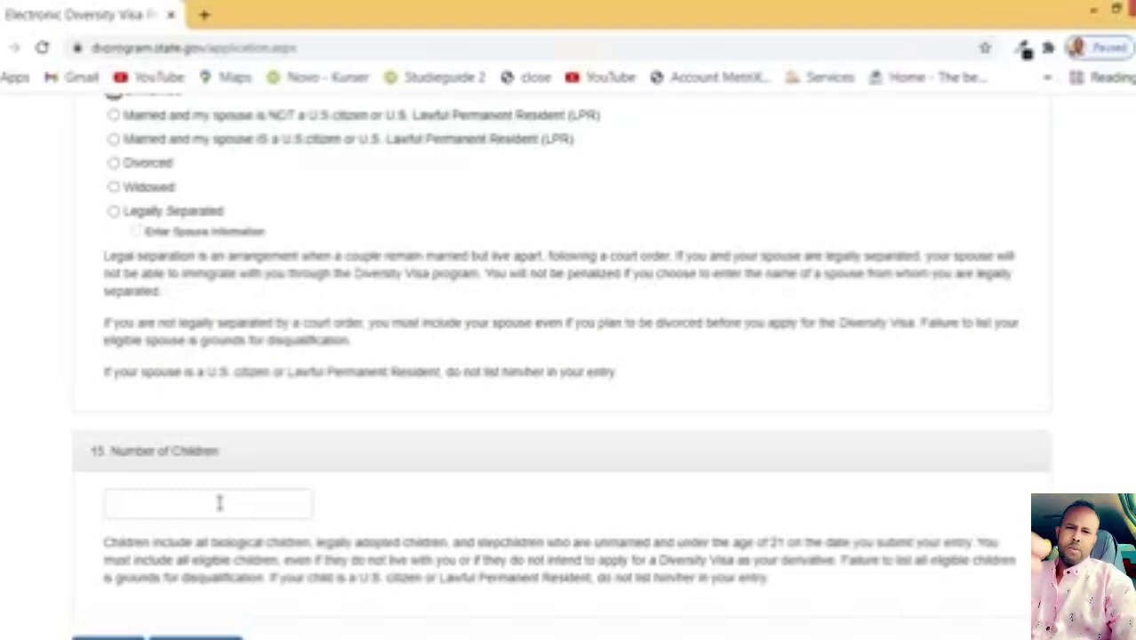
pyautogui.click(220, 509)
pyautogui.write('0')
pyautogui.scroll(-3, 220, 511)
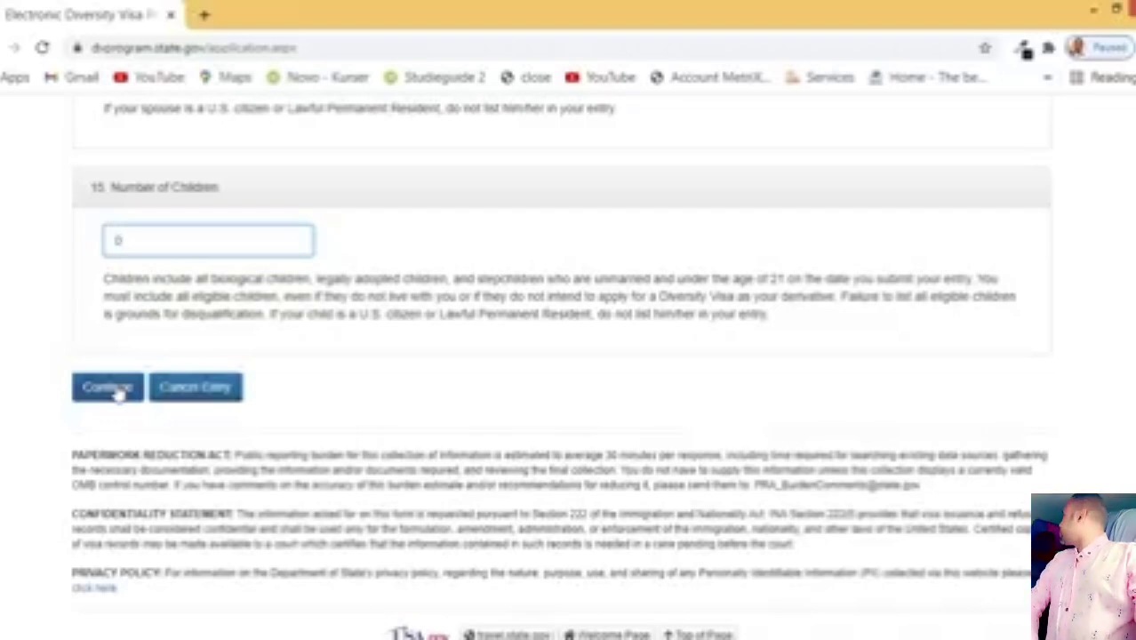
pyautogui.click(109, 389)
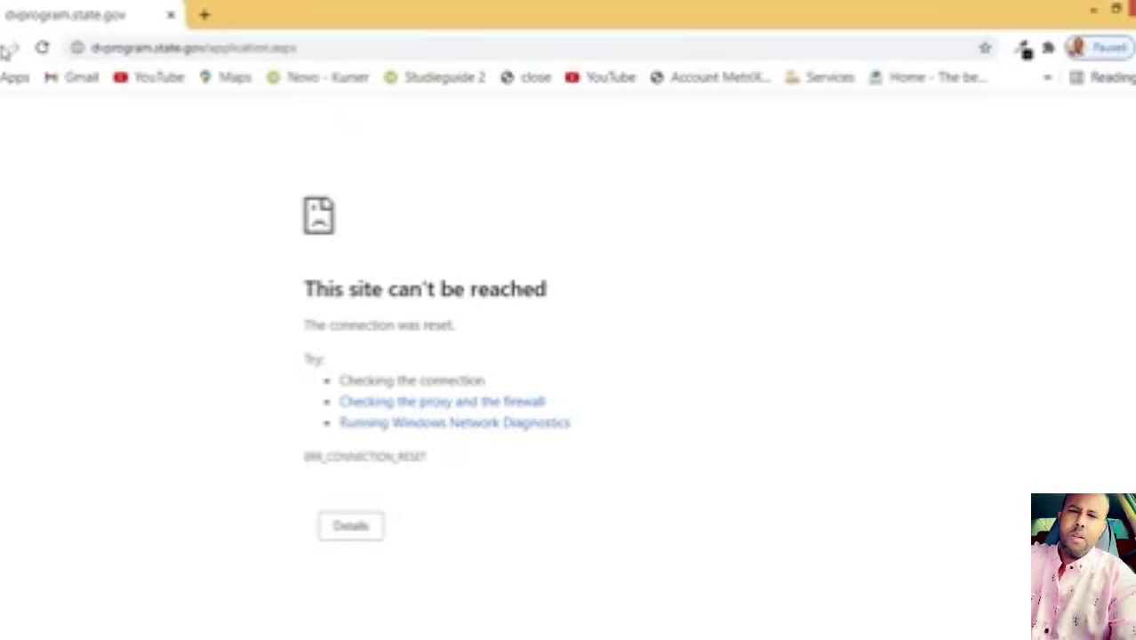
pyautogui.click(12, 48)
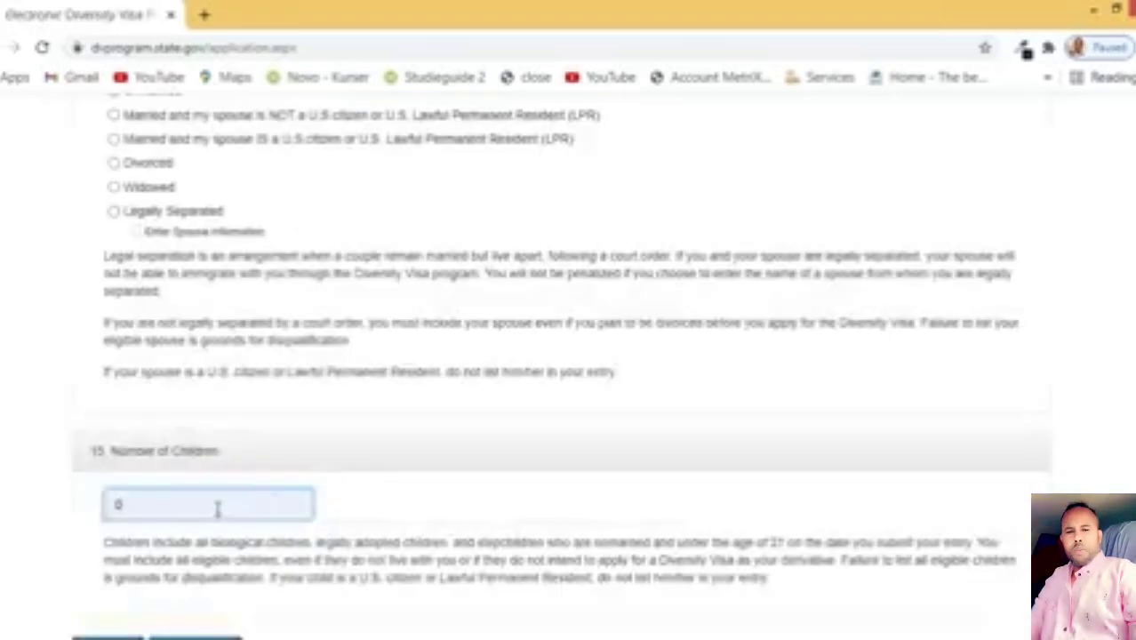
pyautogui.scroll(-1, 217, 507)
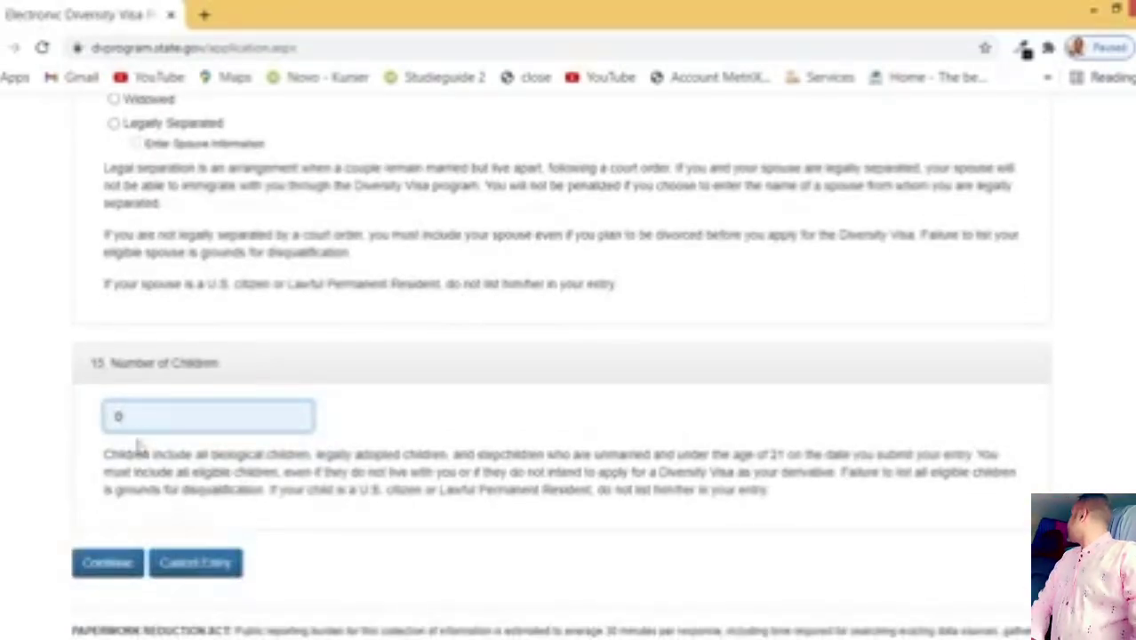
pyautogui.scroll(20, 211, 332)
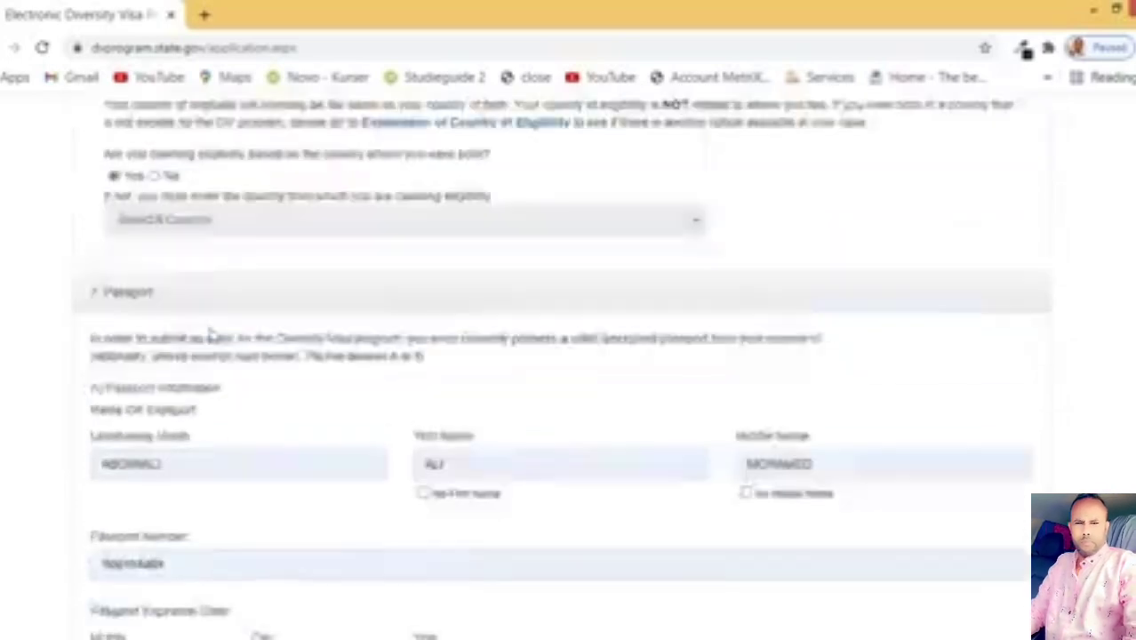
pyautogui.scroll(15, 231, 340)
pyautogui.scroll(-6, 267, 302)
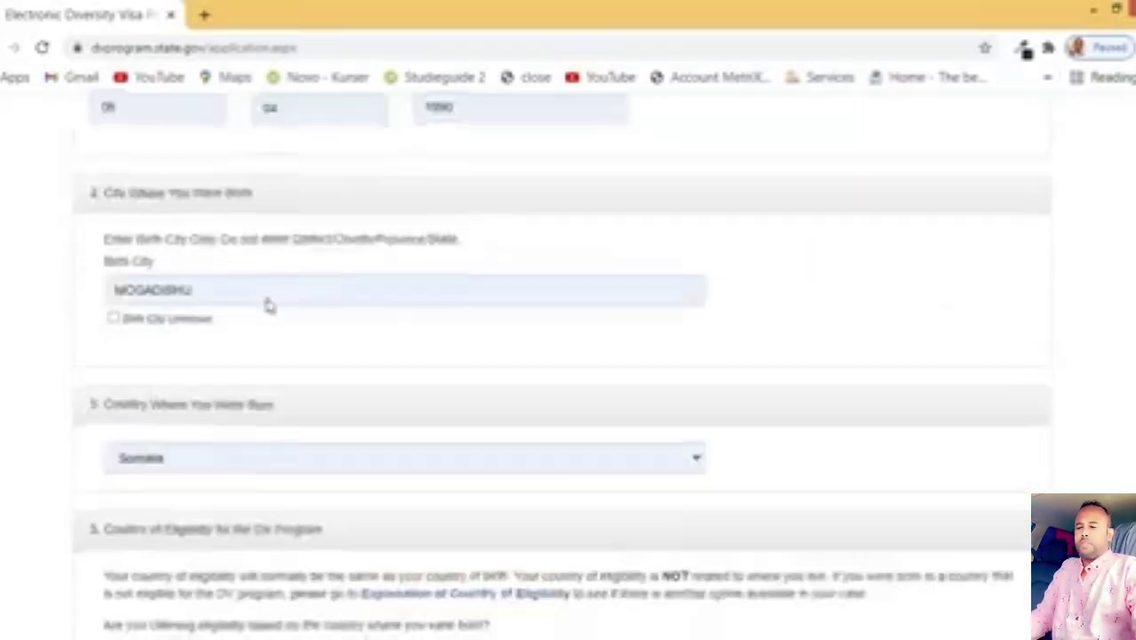
pyautogui.scroll(-20, 269, 306)
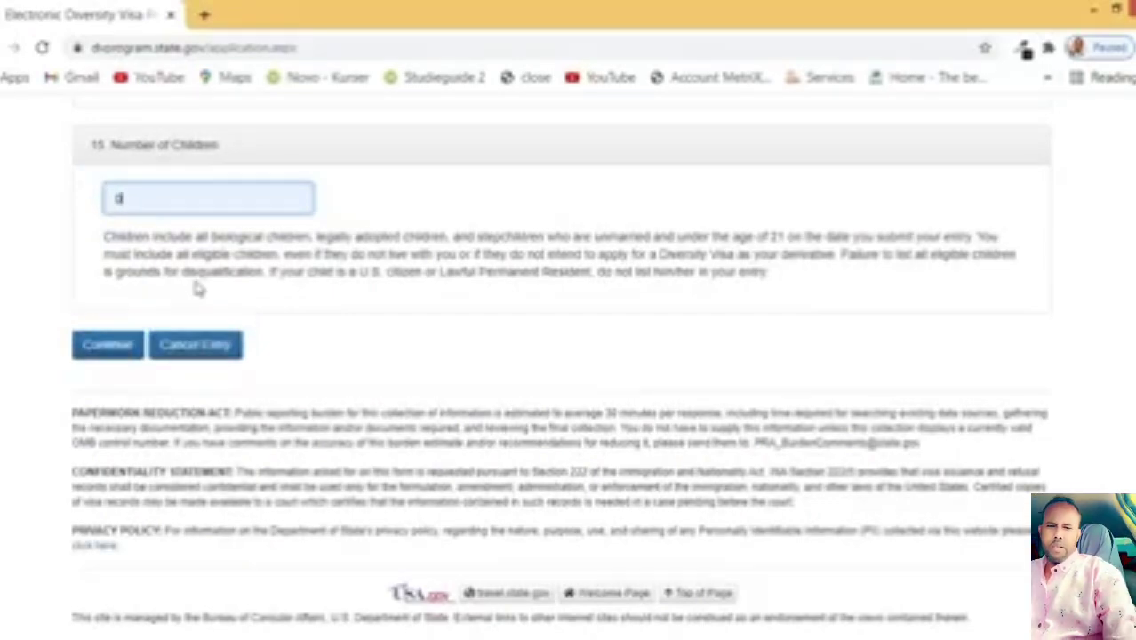
pyautogui.scroll(5, 197, 289)
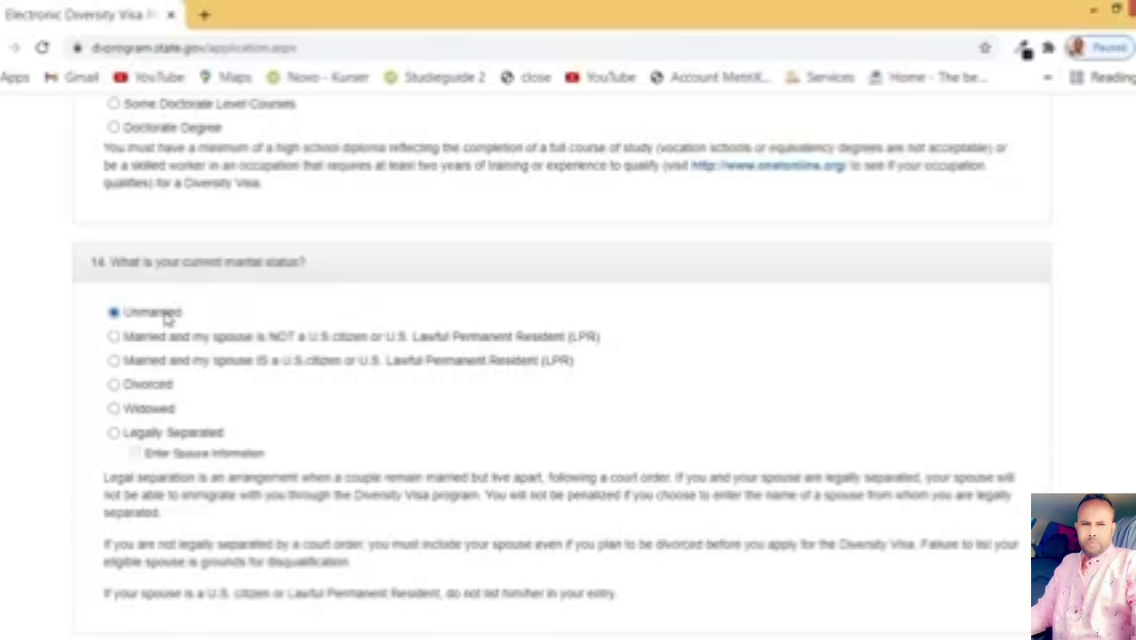
# Step: Switch marital status to Married (spouse not U.S. citizen), then back to Unmarried
pyautogui.click(288, 343)
pyautogui.scroll(-2, 288, 347)
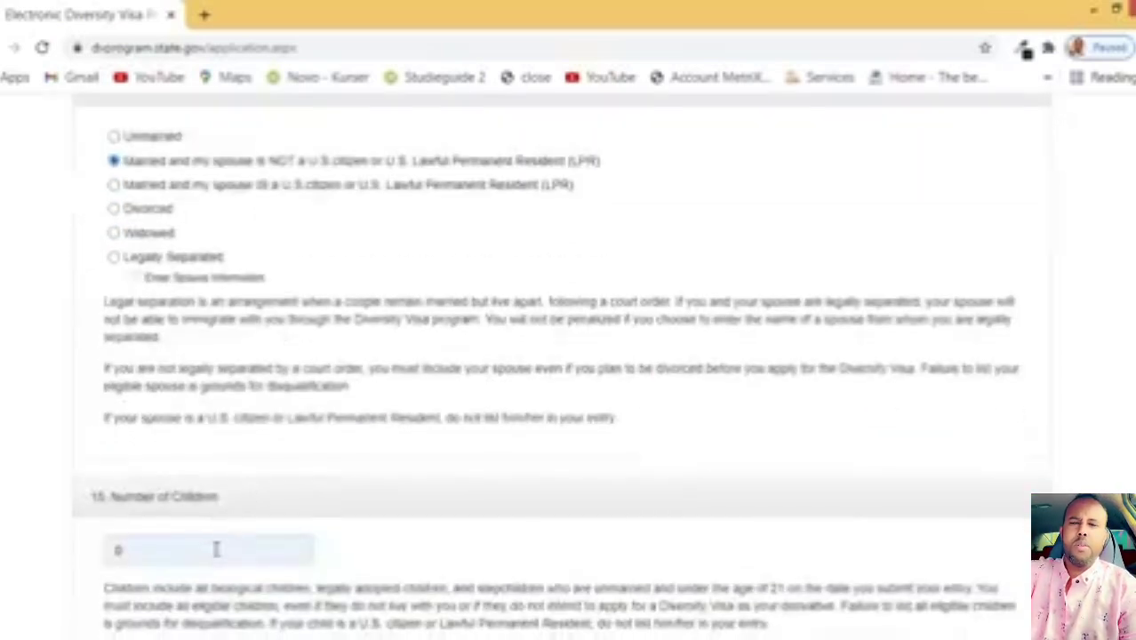
pyautogui.scroll(1, 357, 241)
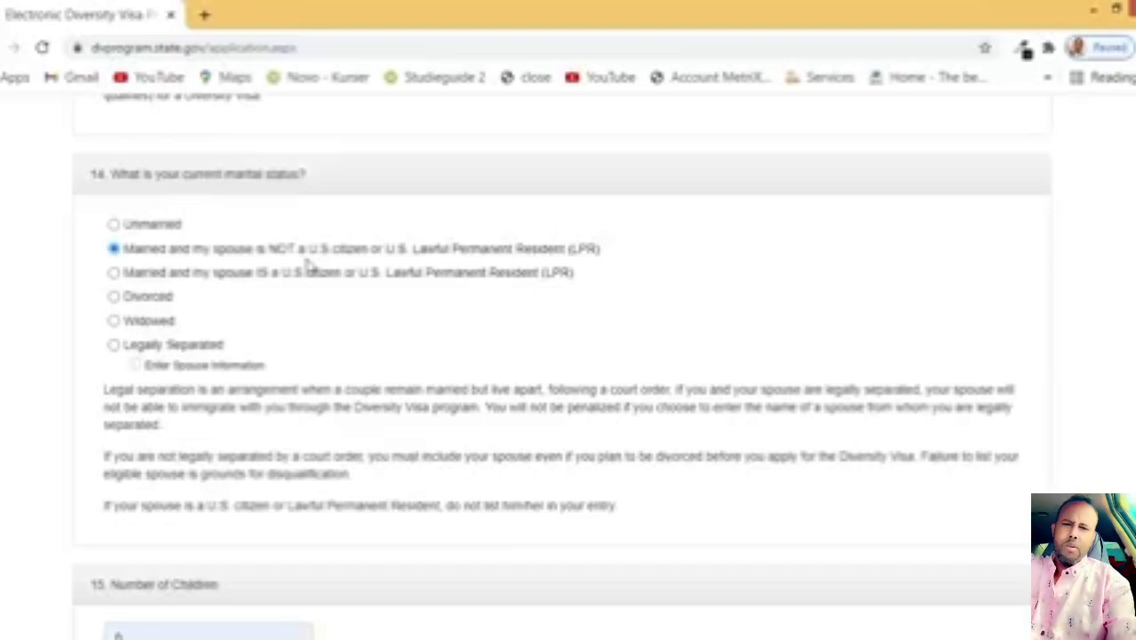
pyautogui.click(151, 225)
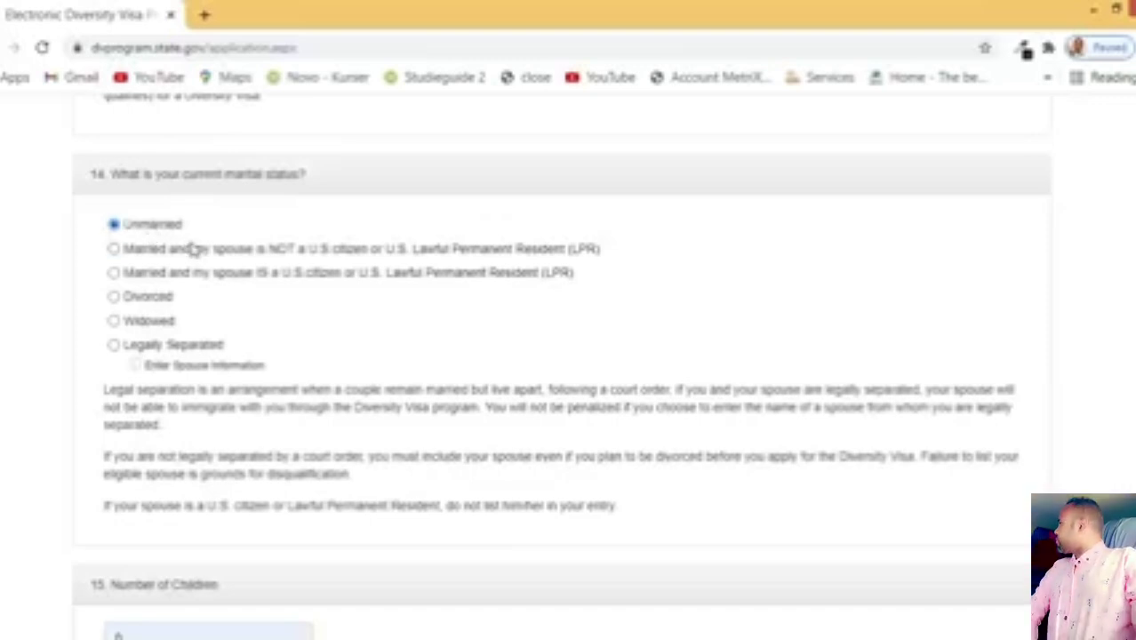
# Step: Continue from Part One to the entry review page
pyautogui.scroll(-2, 173, 231)
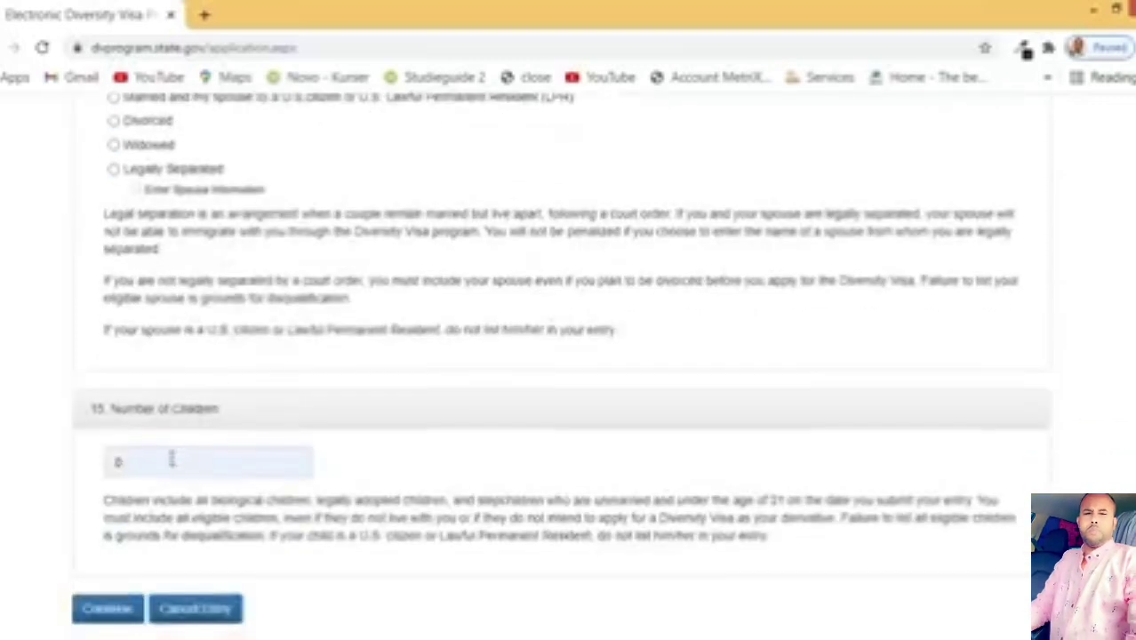
pyautogui.scroll(-3, 249, 418)
pyautogui.click(116, 352)
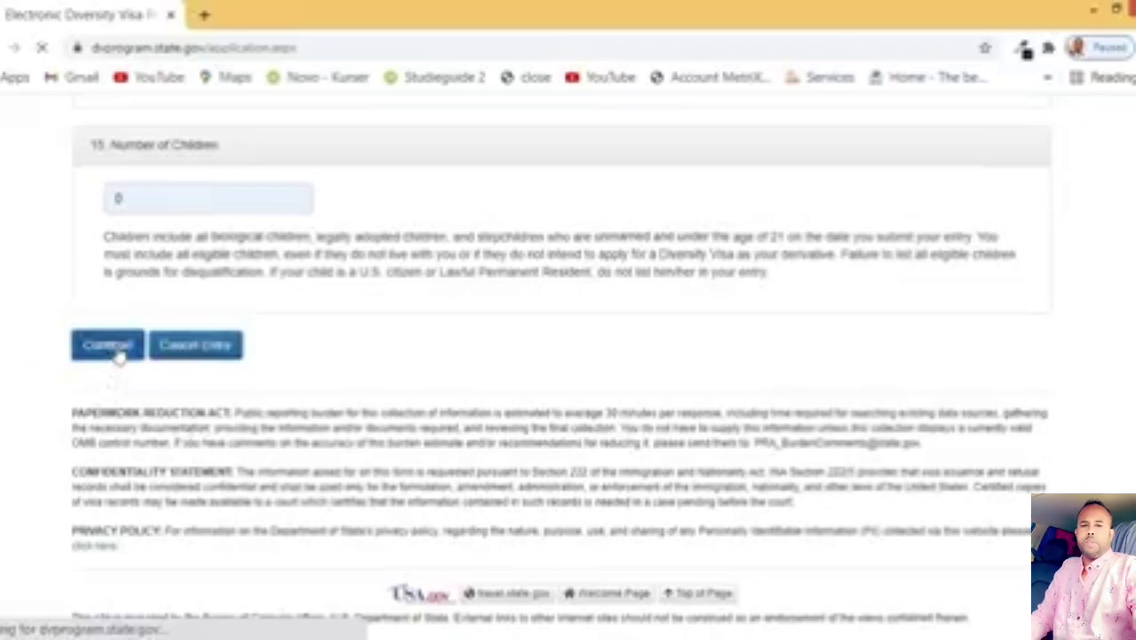
# Step: Scroll through the read-only Part One review, from name down to 0 children, and back to the top
pyautogui.scroll(-2, 160, 338)
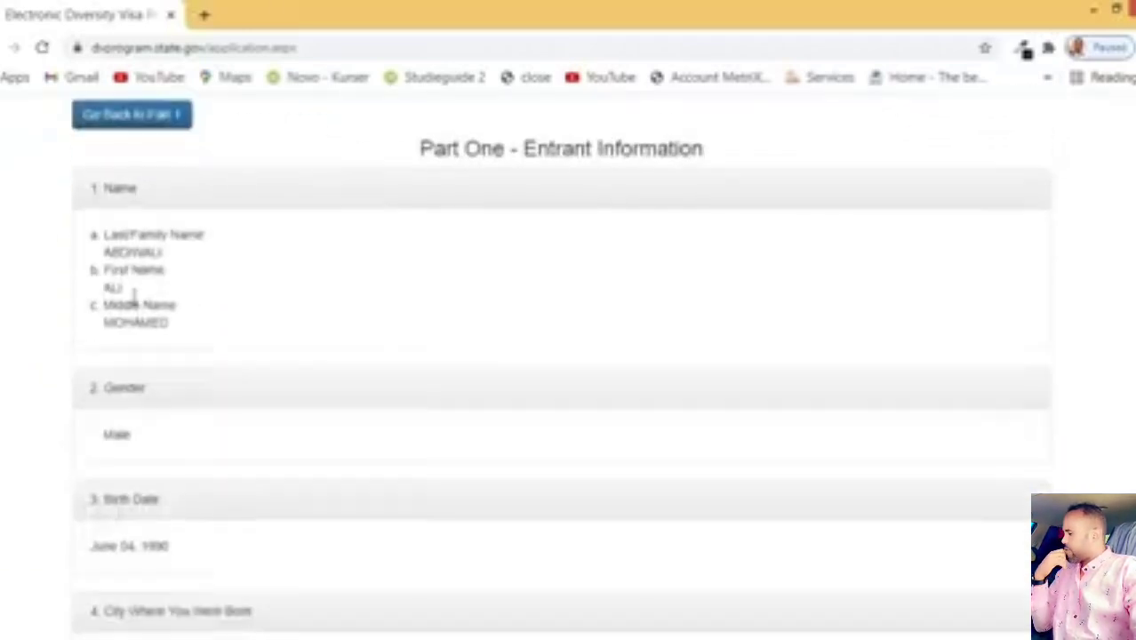
pyautogui.scroll(-4, 169, 284)
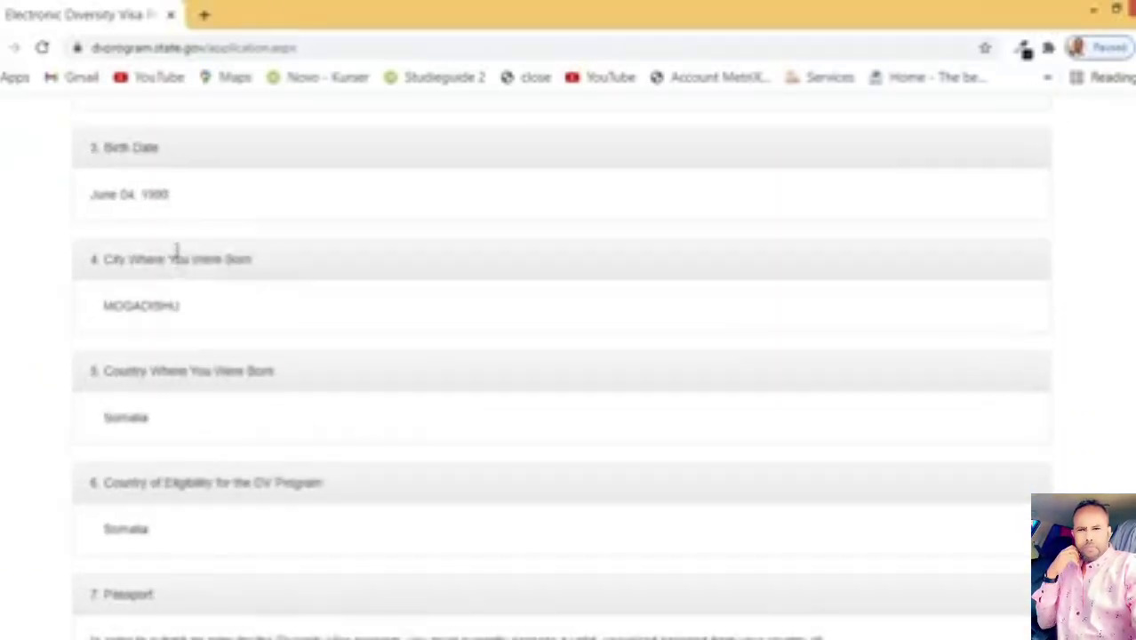
pyautogui.scroll(-7, 157, 223)
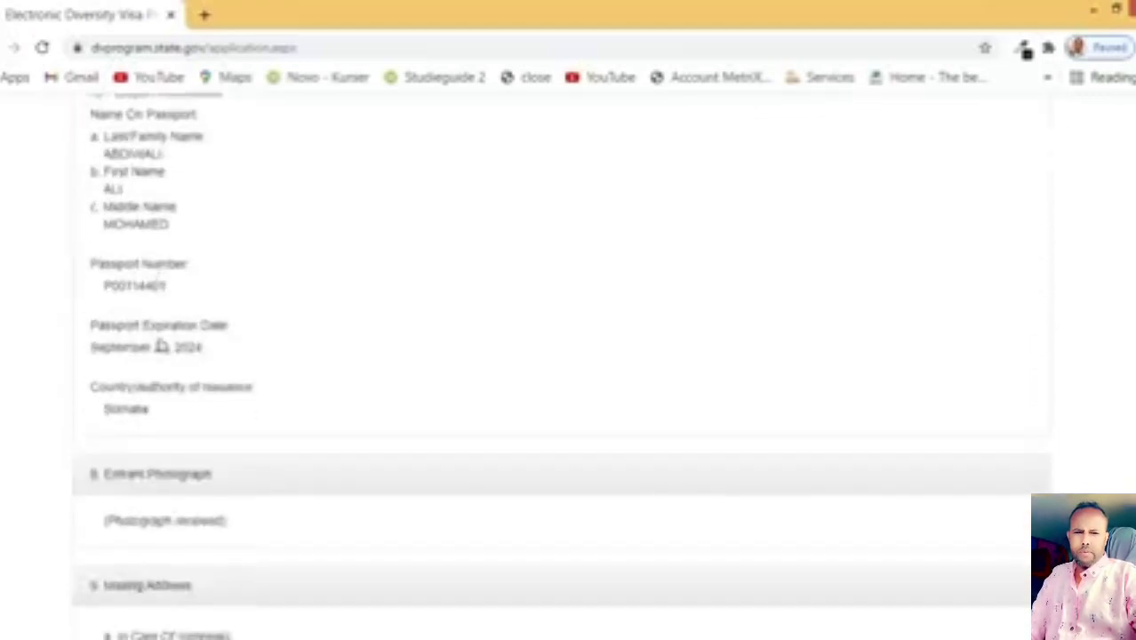
pyautogui.scroll(-7, 160, 346)
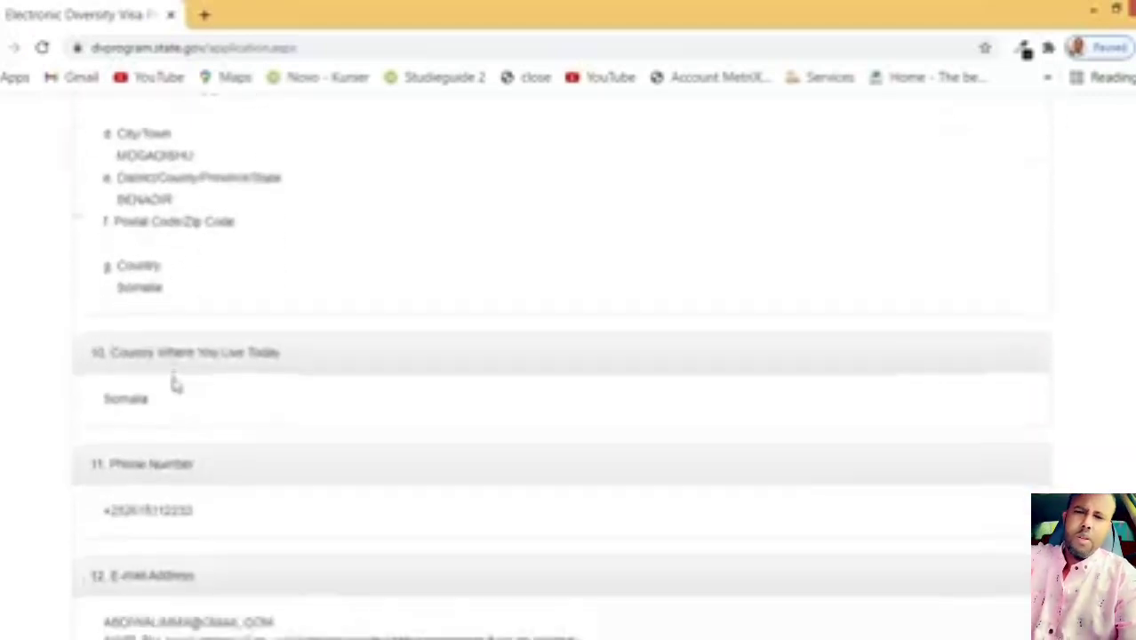
pyautogui.scroll(-12, 175, 383)
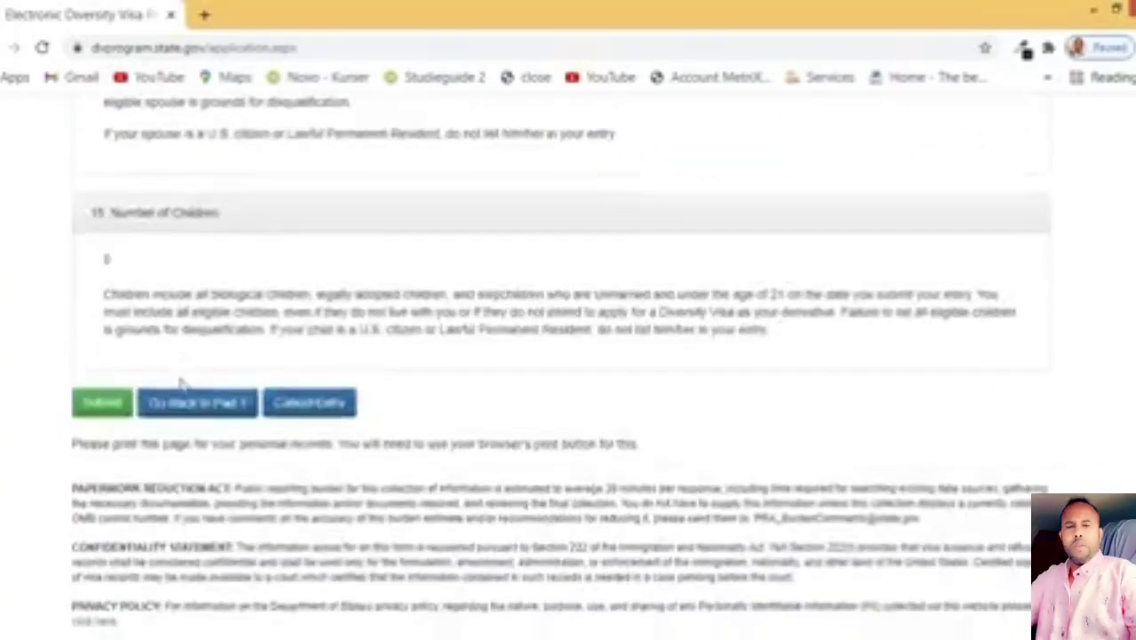
pyautogui.scroll(20, 278, 293)
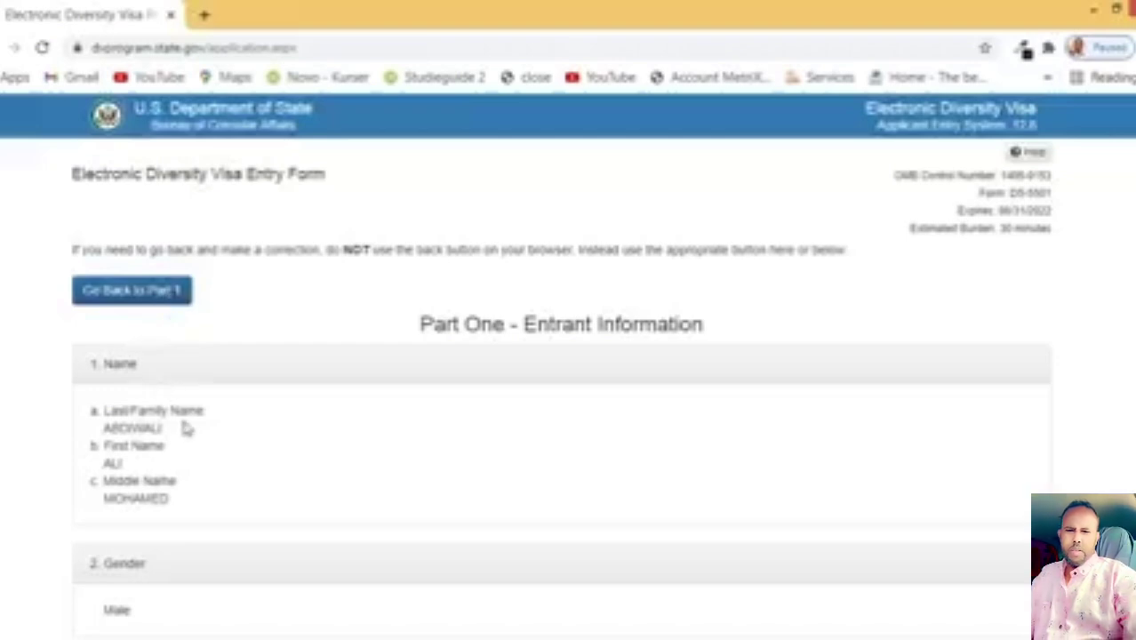
pyautogui.scroll(-10, 190, 346)
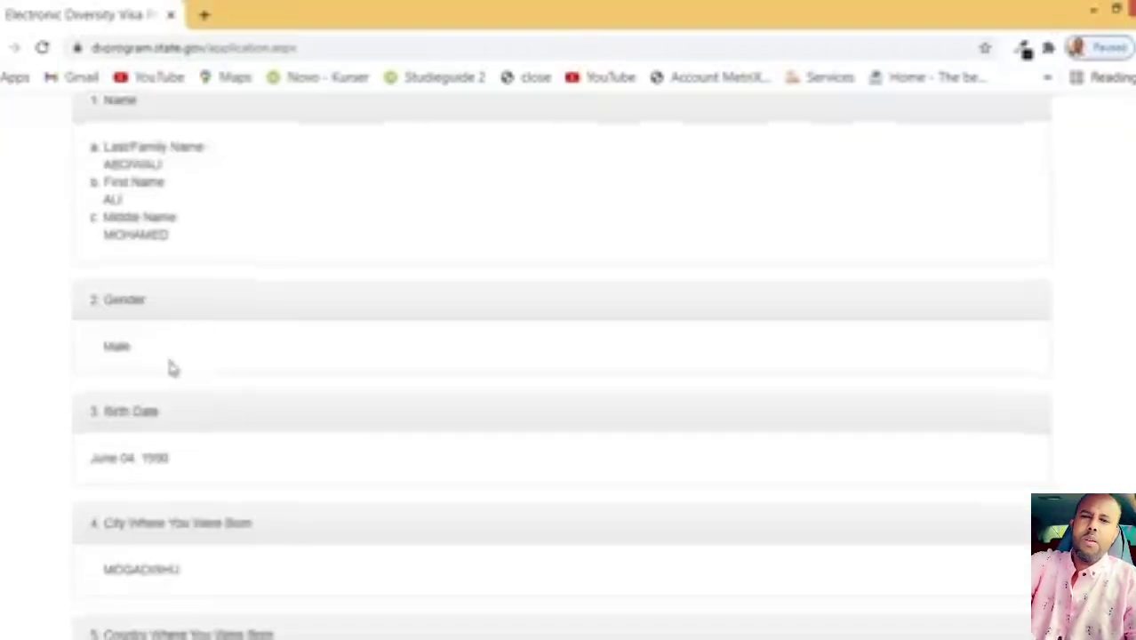
pyautogui.scroll(-15, 187, 381)
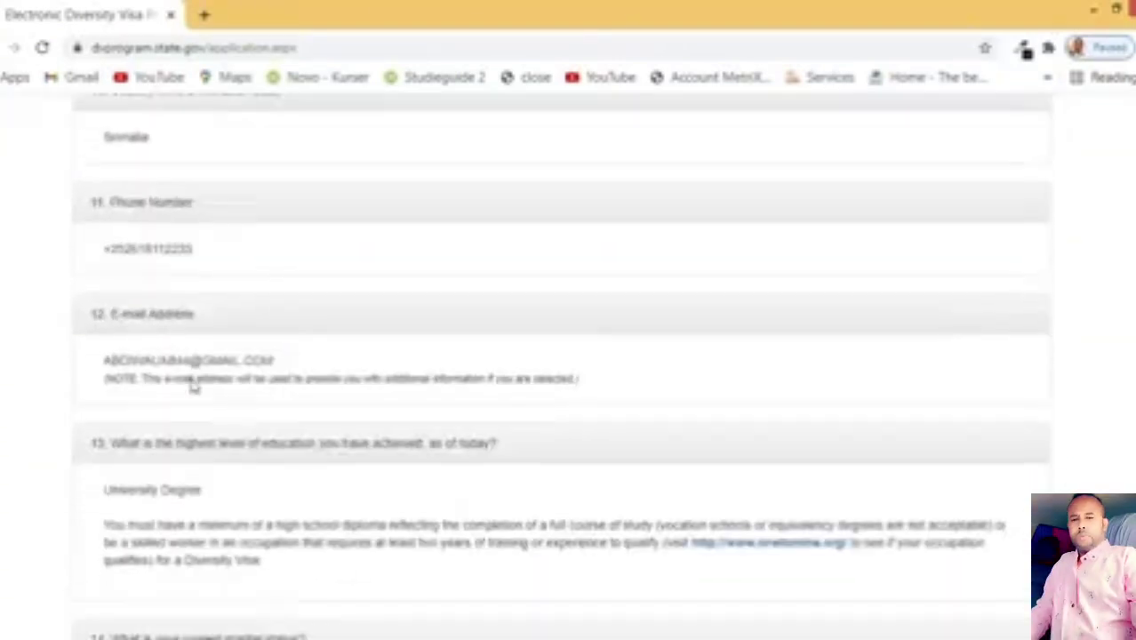
pyautogui.scroll(-10, 193, 386)
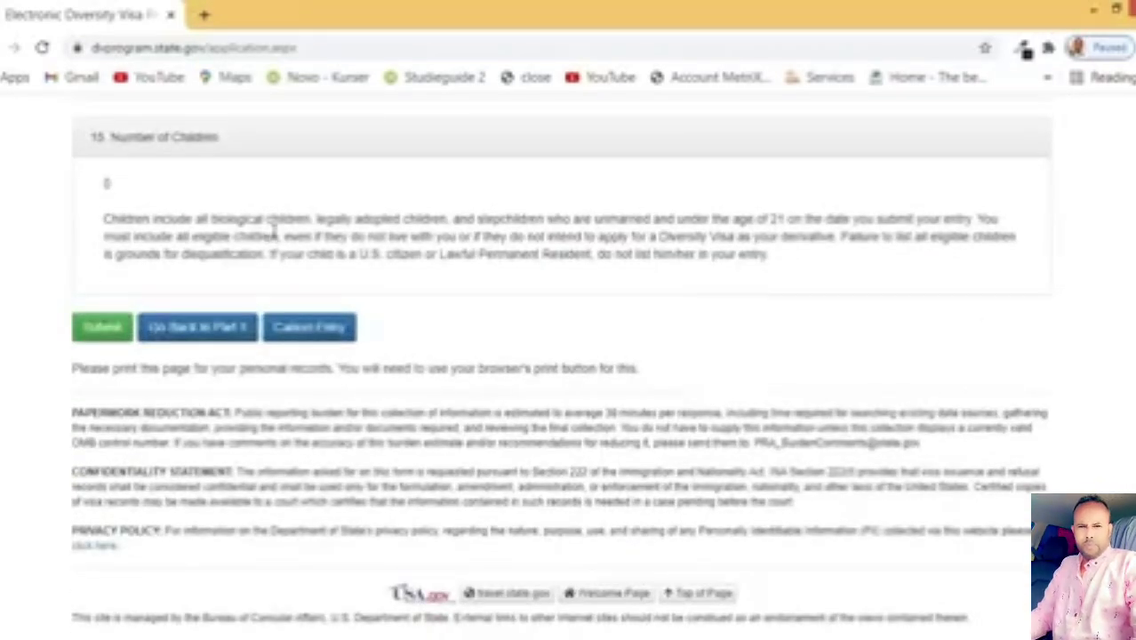
pyautogui.scroll(7, 348, 310)
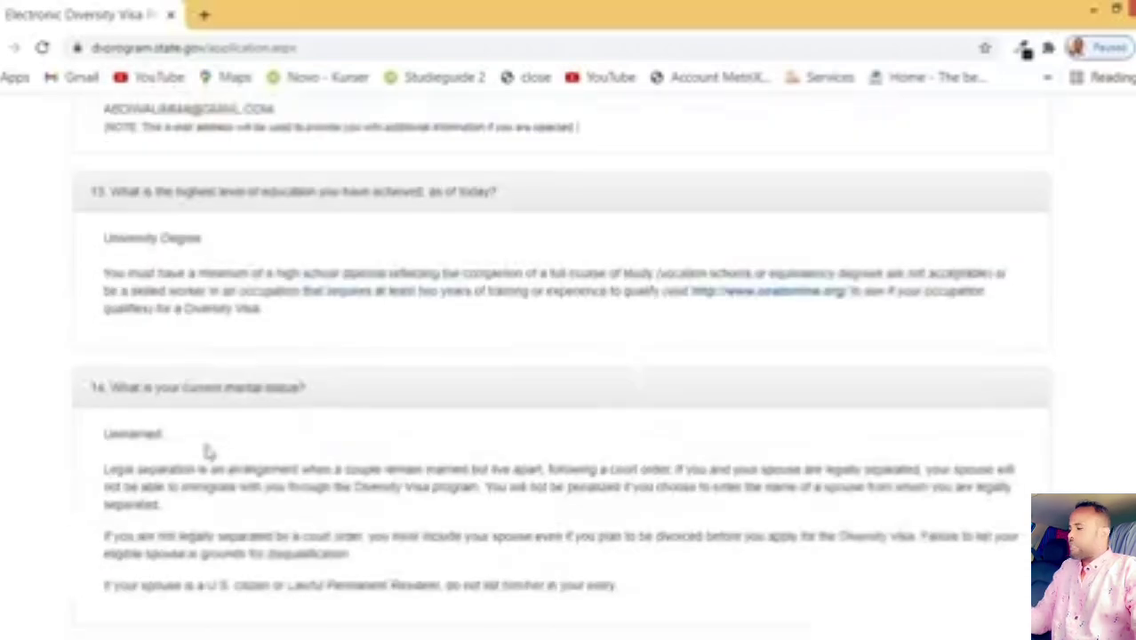
pyautogui.scroll(12, 311, 309)
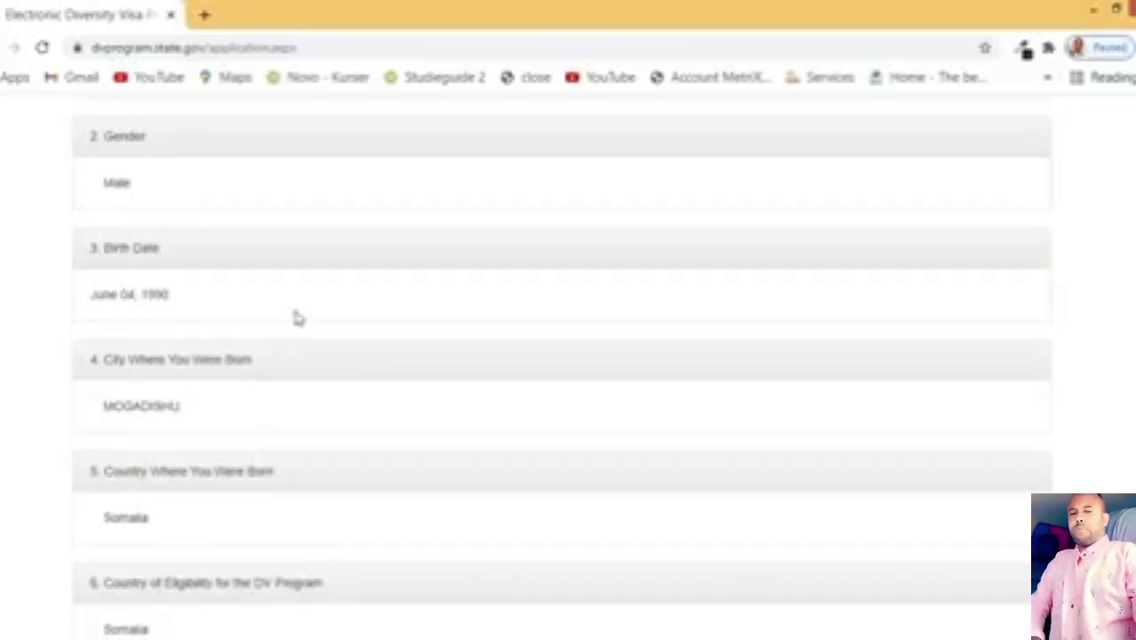
pyautogui.scroll(5, 298, 319)
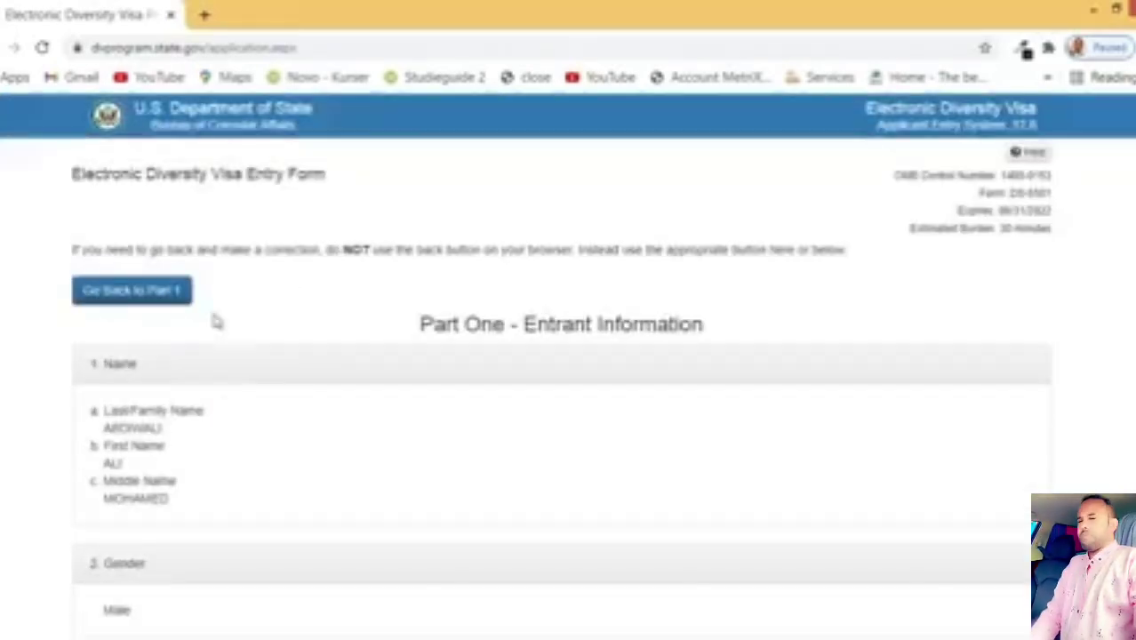
# Step: Print the review page with Save as PDF as the destination and save it
pyautogui.hotkey('ctrl', 'p')
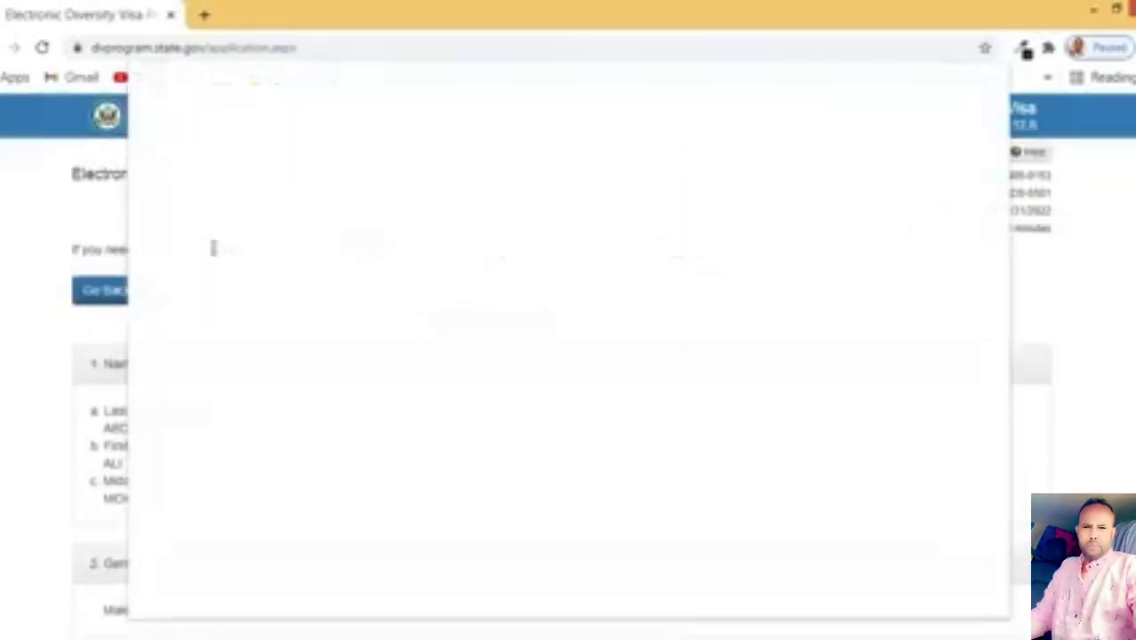
pyautogui.click(889, 153)
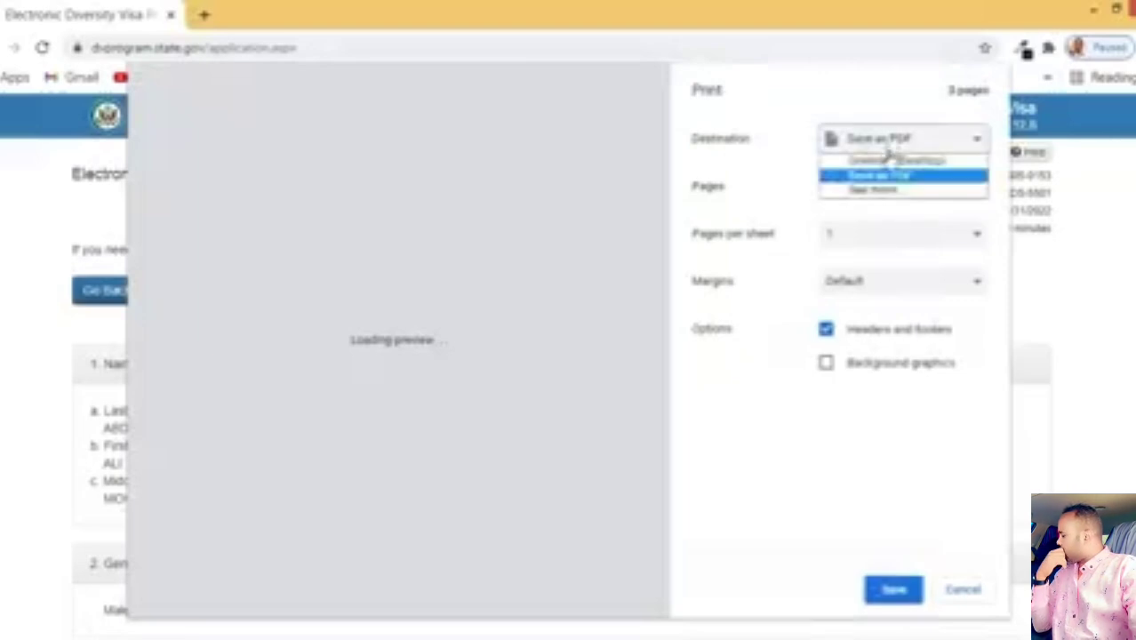
pyautogui.click(905, 175)
pyautogui.click(907, 153)
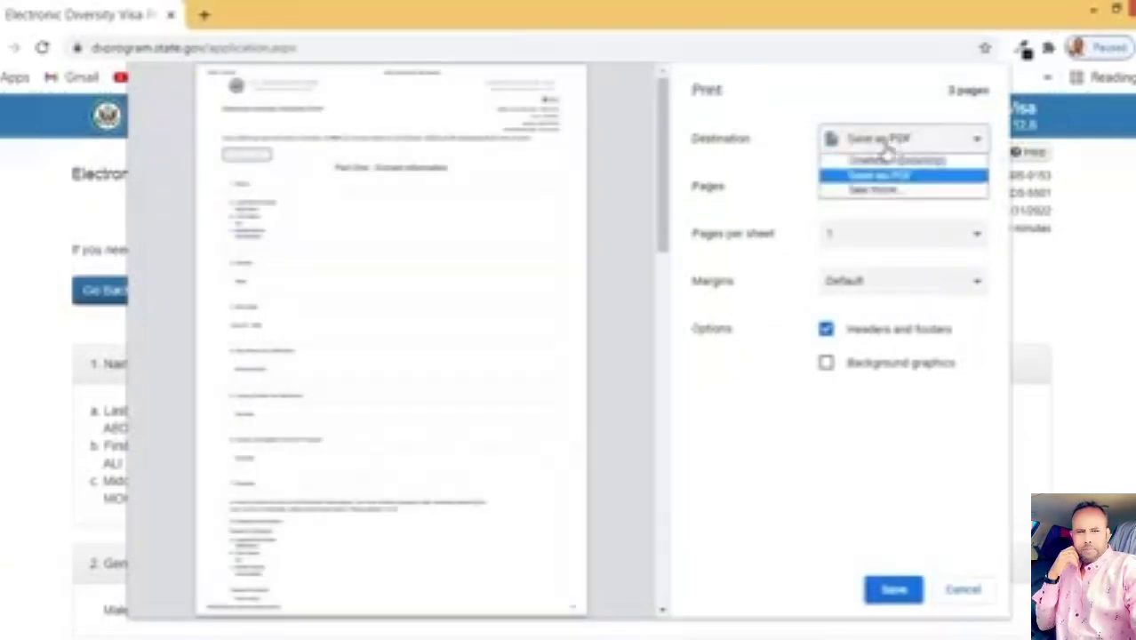
pyautogui.click(923, 177)
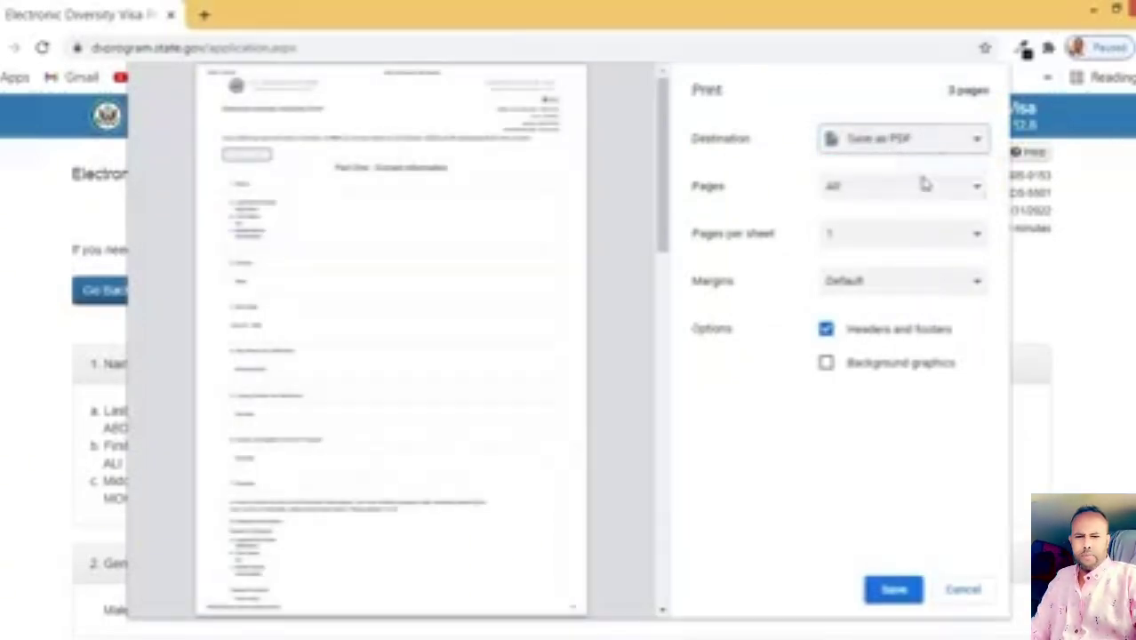
pyautogui.click(896, 591)
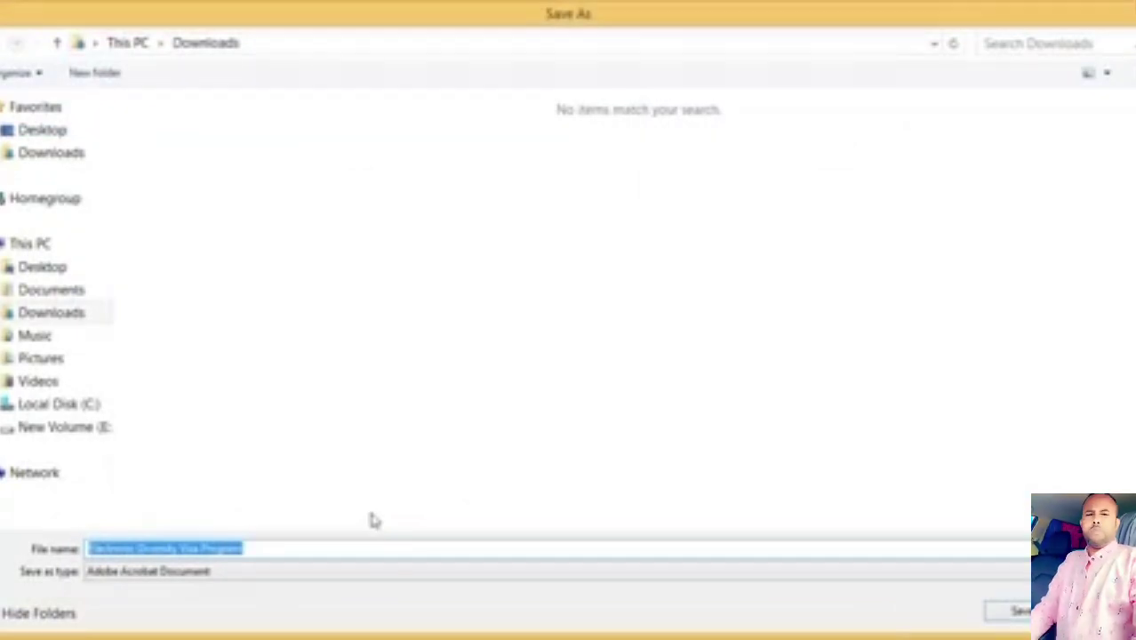
# Step: Name the PDF 'conf' and return to the Diversity Visa review page in Chrome
pyautogui.write('conf')
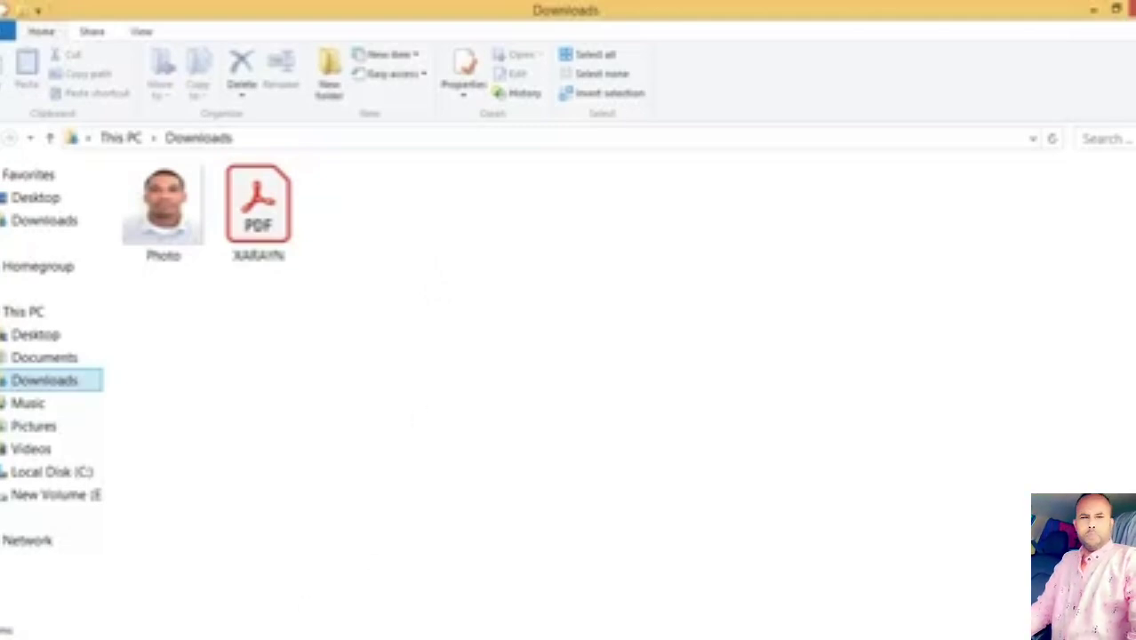
pyautogui.click(306, 636)
pyautogui.scroll(-14, 316, 427)
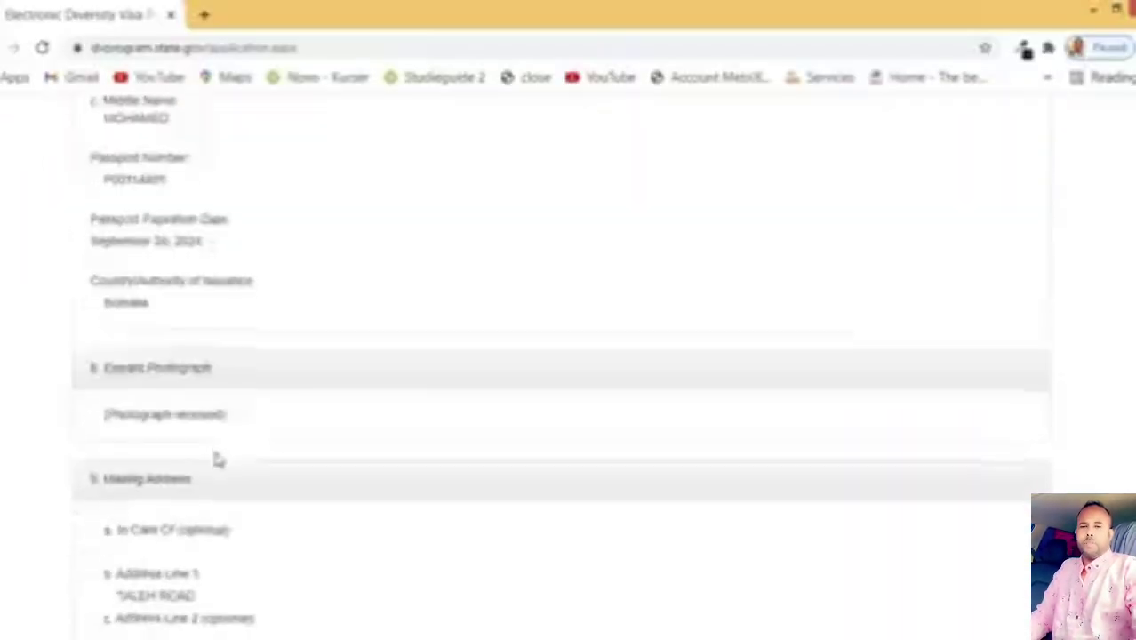
# Step: Scroll the review page down toward Number of Children
pyautogui.scroll(-15, 372, 391)
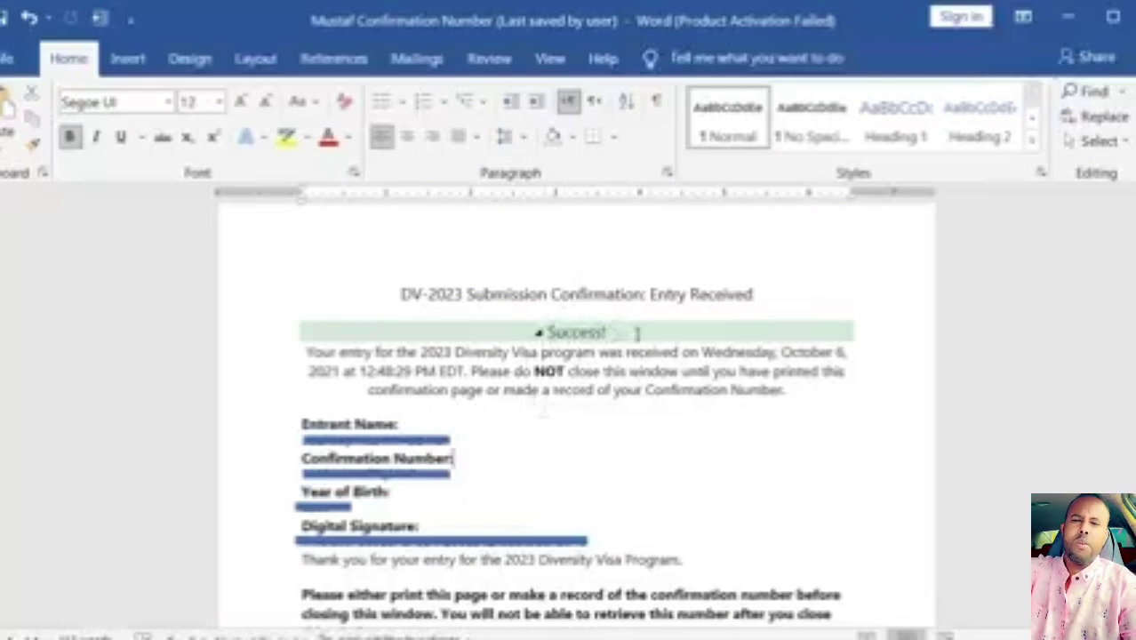
# Step: Select and deselect 'Success!' in the Word confirmation, then click into the Entrant Name section
pyautogui.moveTo(636, 331); pyautogui.dragTo(530, 332)
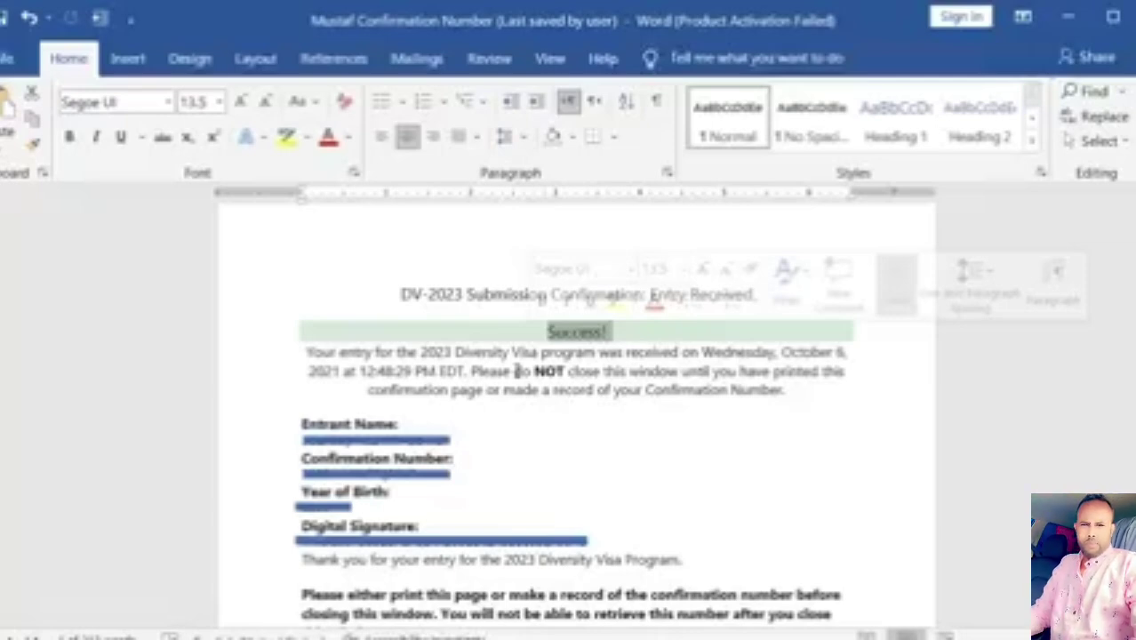
pyautogui.click(702, 371)
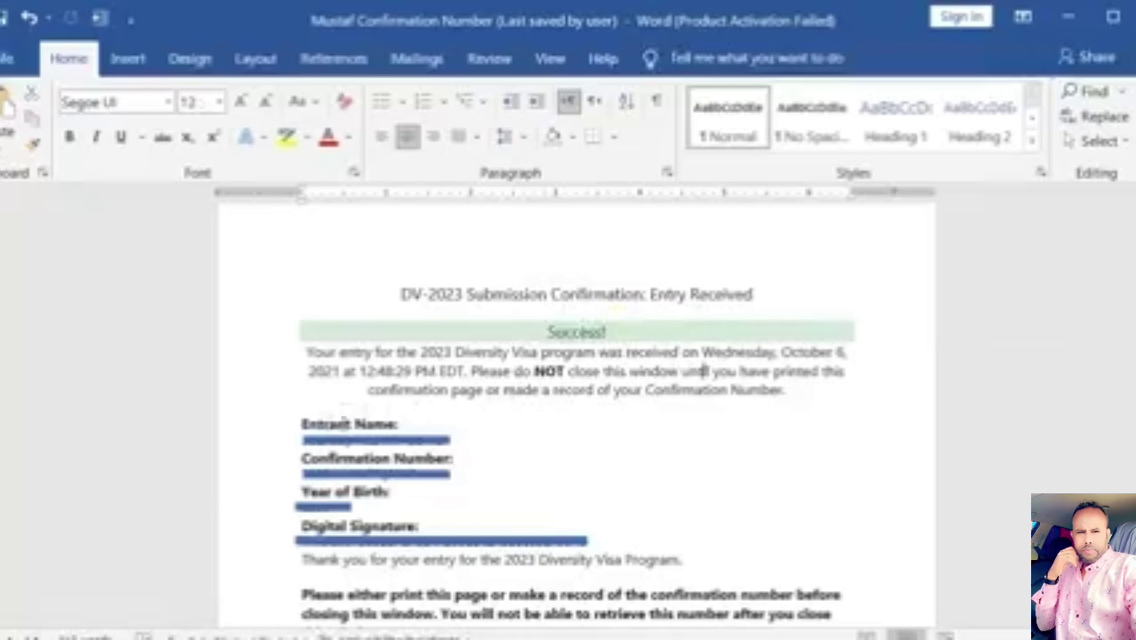
pyautogui.click(409, 433)
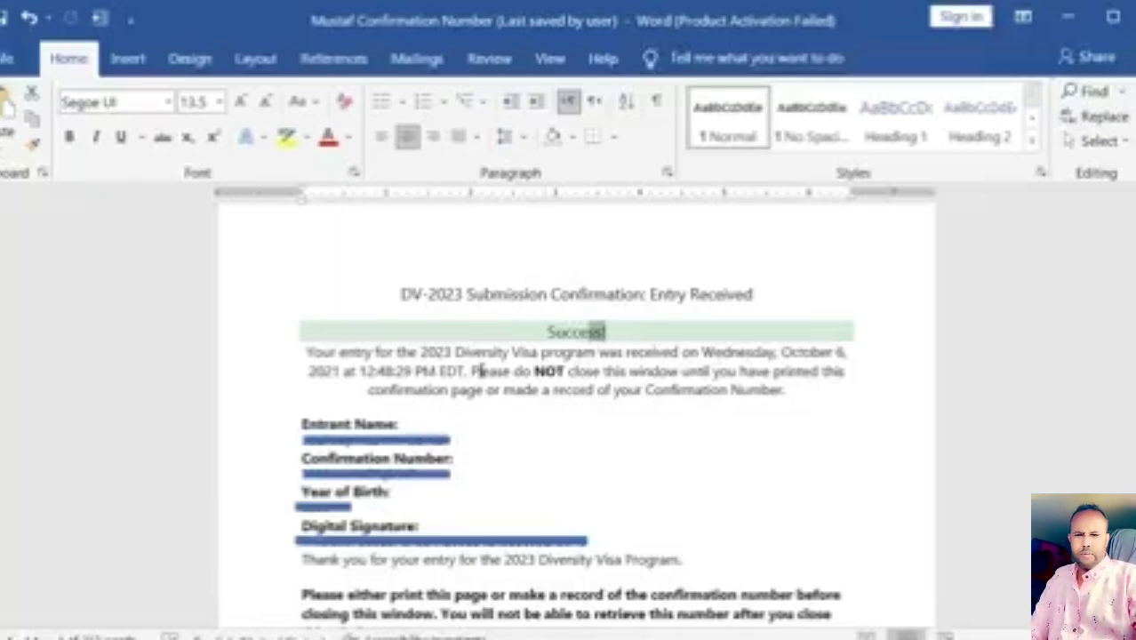
# Step: Back in Chrome, reopen Part One of the entry for editing
pyautogui.hotkey('alt', 'Tab')
pyautogui.scroll(5, 299, 516)
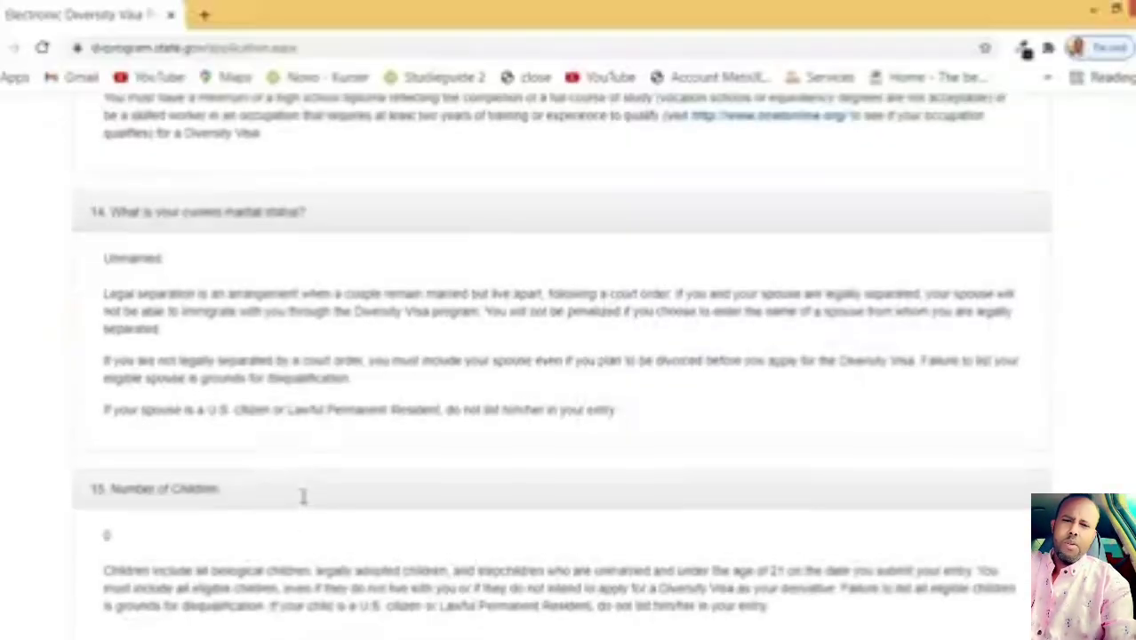
pyautogui.scroll(4, 299, 493)
pyautogui.scroll(5, 302, 449)
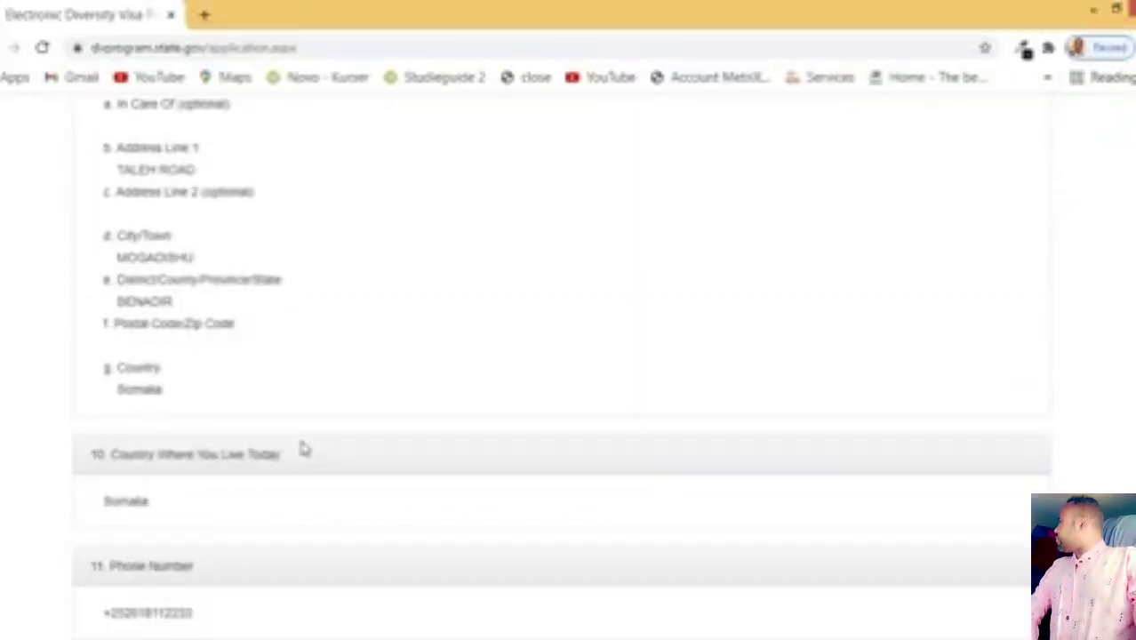
pyautogui.scroll(1, 321, 411)
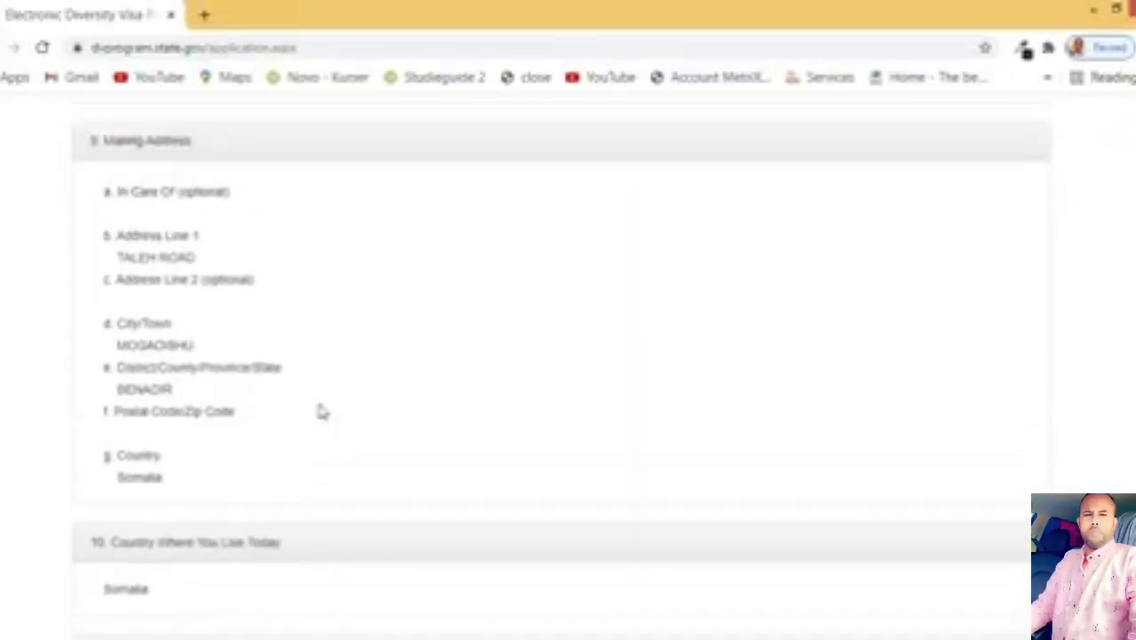
pyautogui.scroll(15, 320, 409)
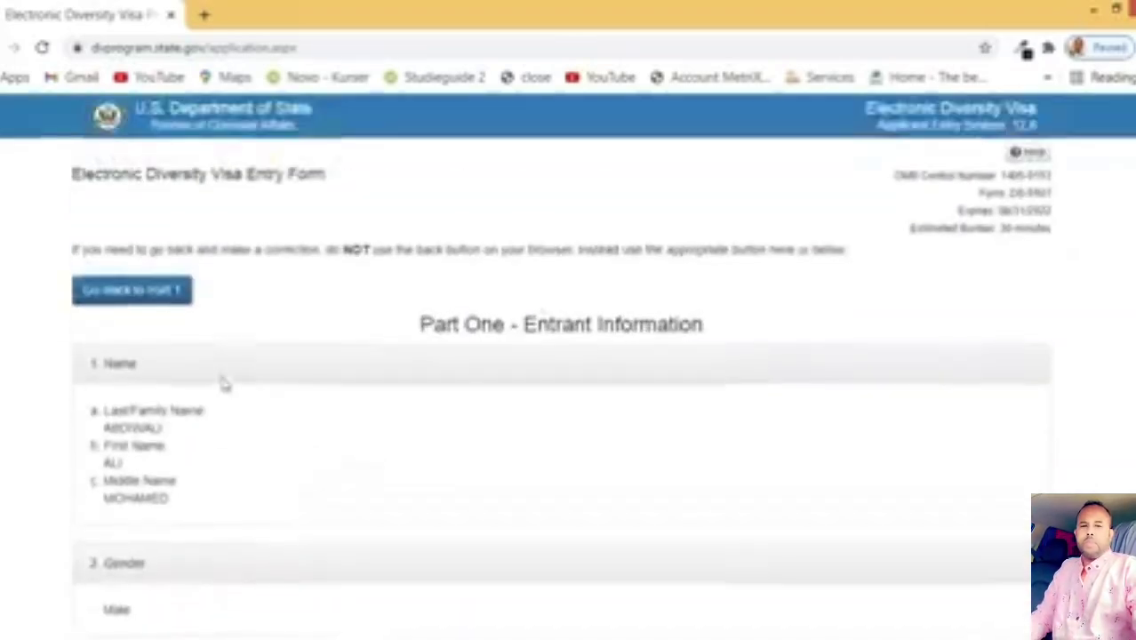
pyautogui.click(177, 299)
# Step: Change Number of Children from 0 to 2
pyautogui.scroll(-15, 218, 358)
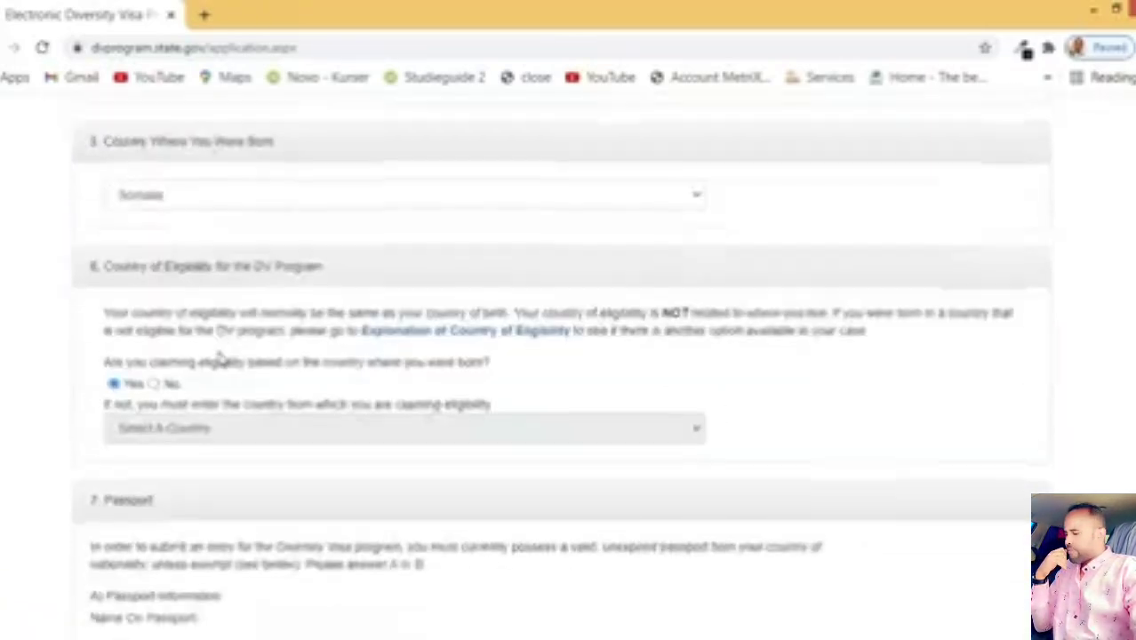
pyautogui.scroll(-12, 222, 365)
pyautogui.scroll(6, 227, 383)
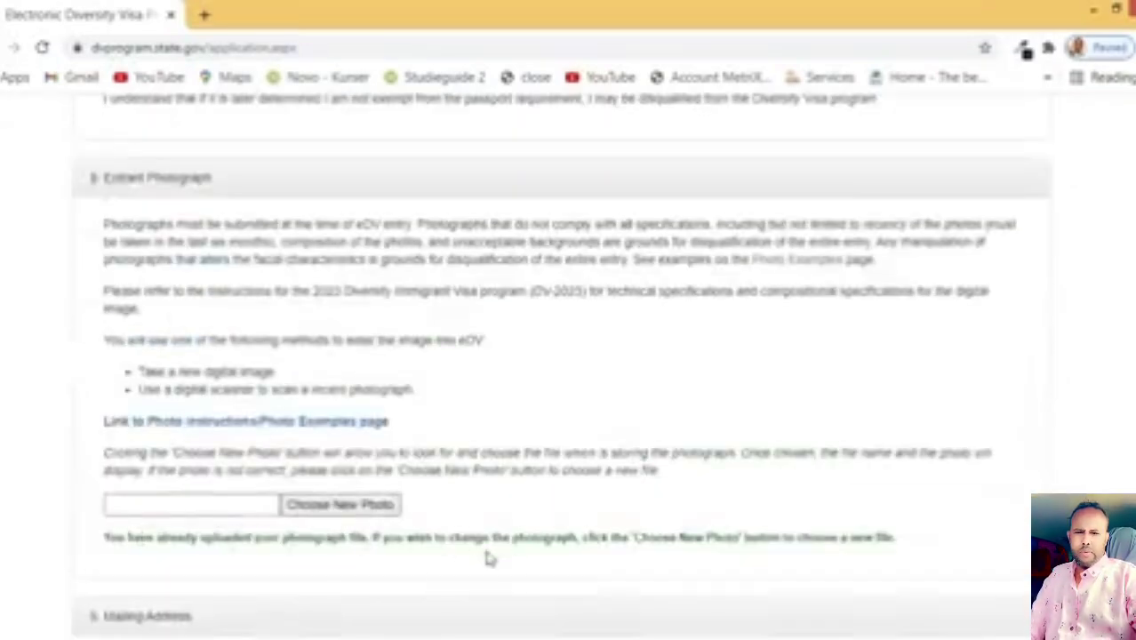
pyautogui.scroll(-9, 267, 534)
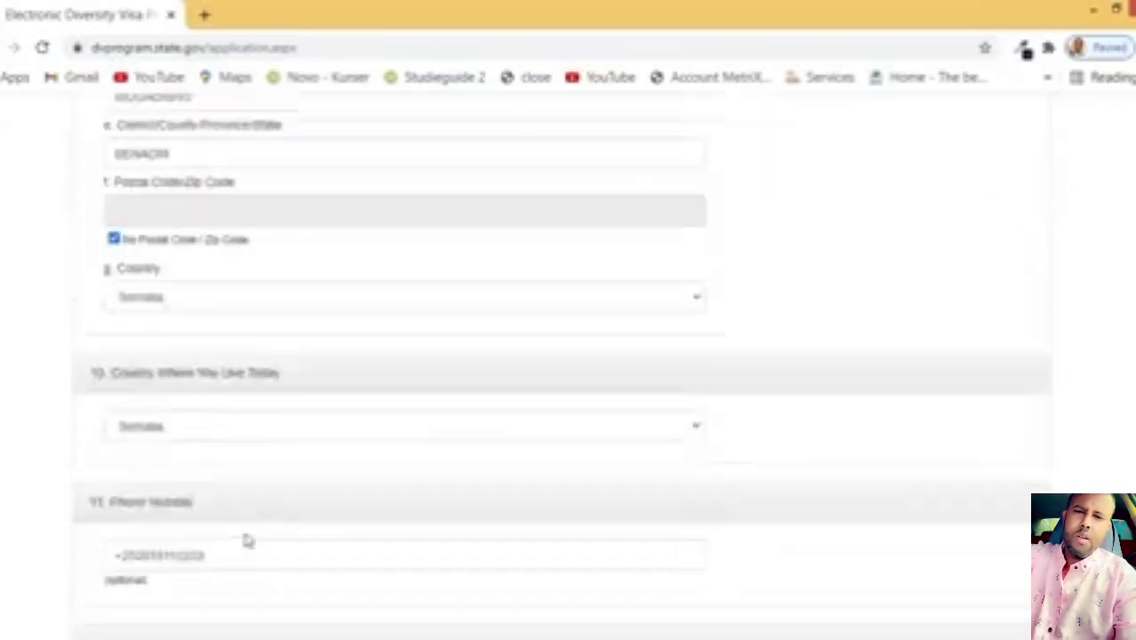
pyautogui.scroll(3, 246, 534)
pyautogui.scroll(-10, 247, 533)
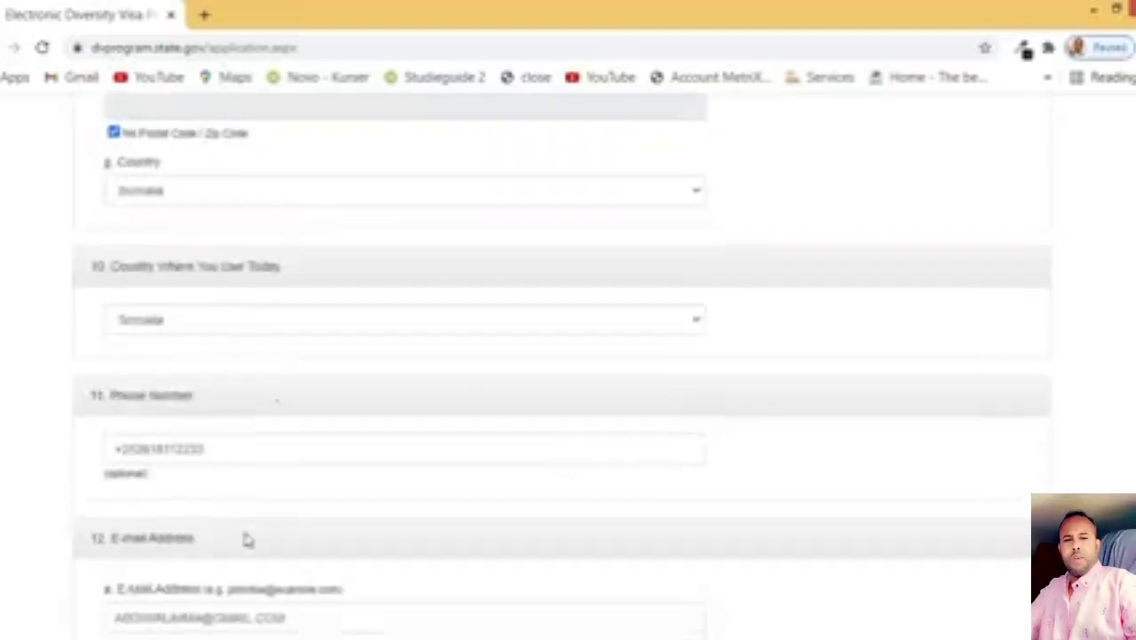
pyautogui.scroll(-5, 246, 539)
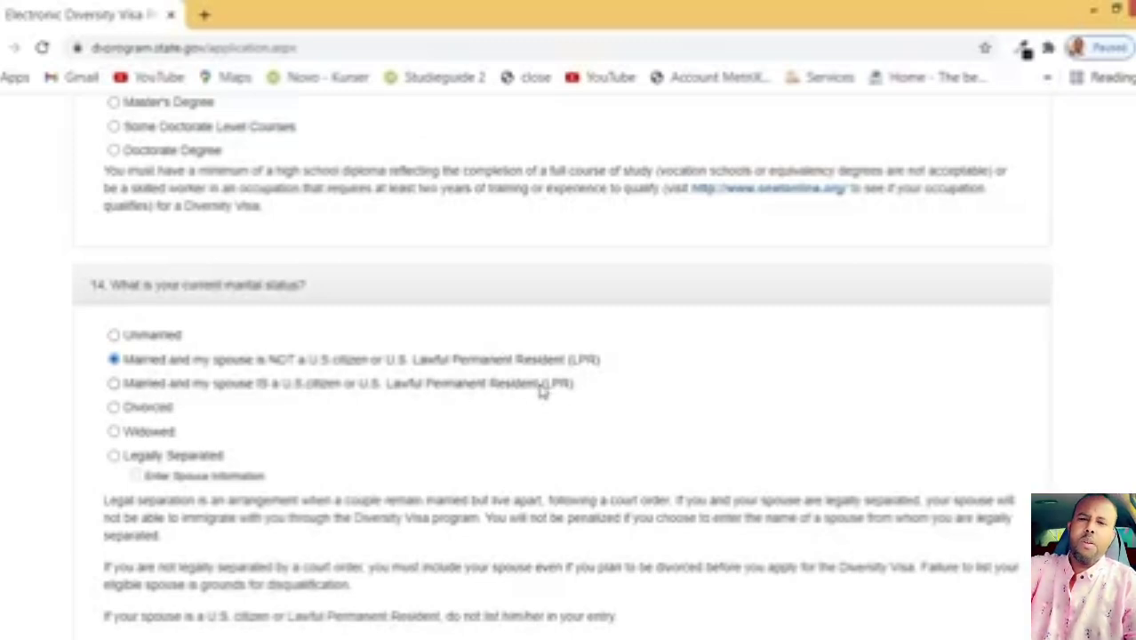
pyautogui.scroll(-4, 544, 394)
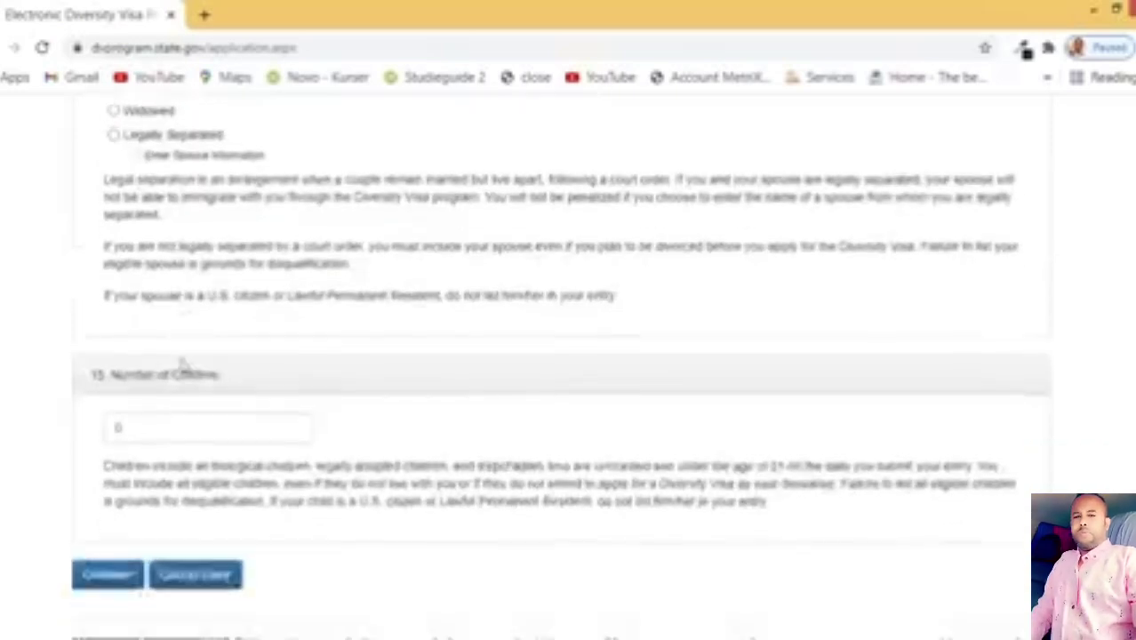
pyautogui.click(184, 398)
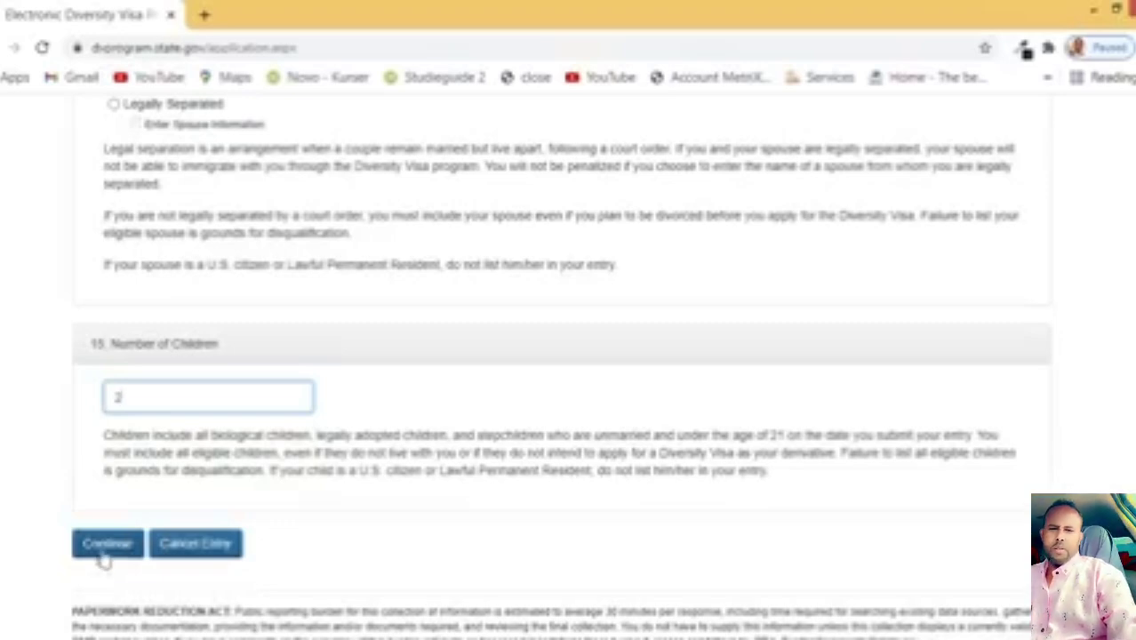
# Step: Continue to Part Two – Derivatives and highlight its heading and the Spouse Name label
pyautogui.click(107, 544)
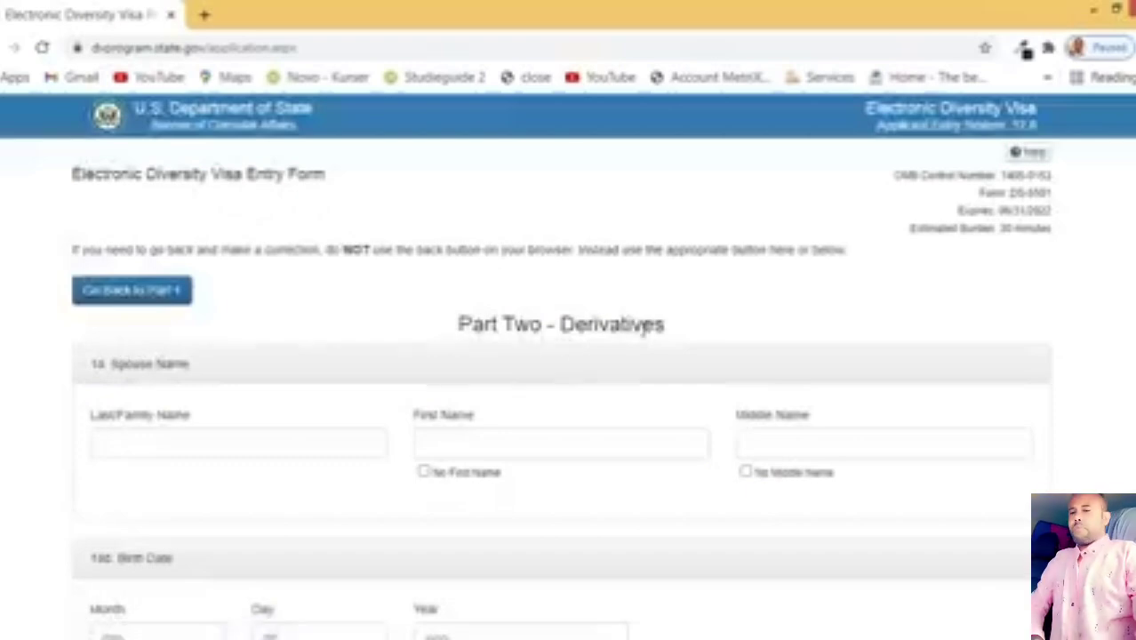
pyautogui.moveTo(667, 331); pyautogui.dragTo(558, 327)
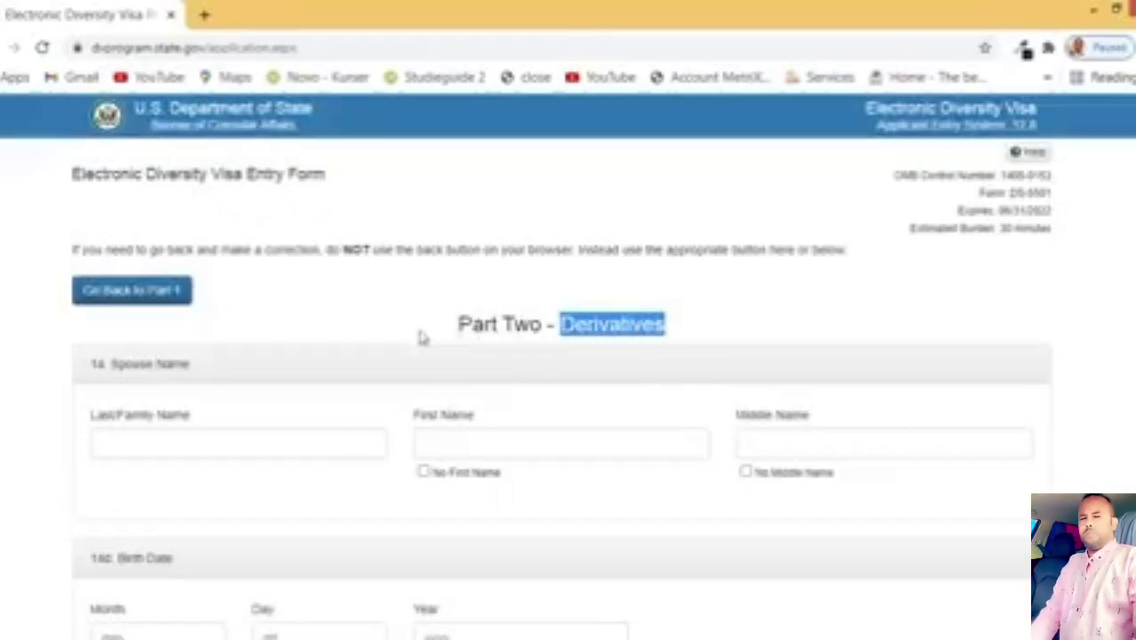
pyautogui.moveTo(460, 327); pyautogui.dragTo(705, 335)
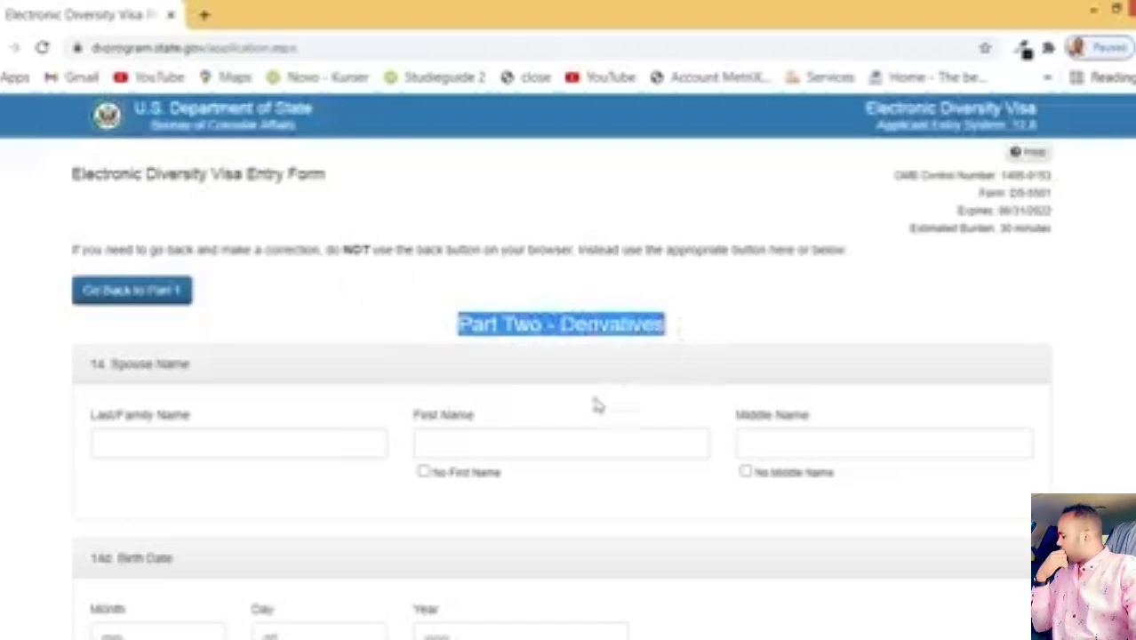
pyautogui.moveTo(189, 364); pyautogui.dragTo(107, 365)
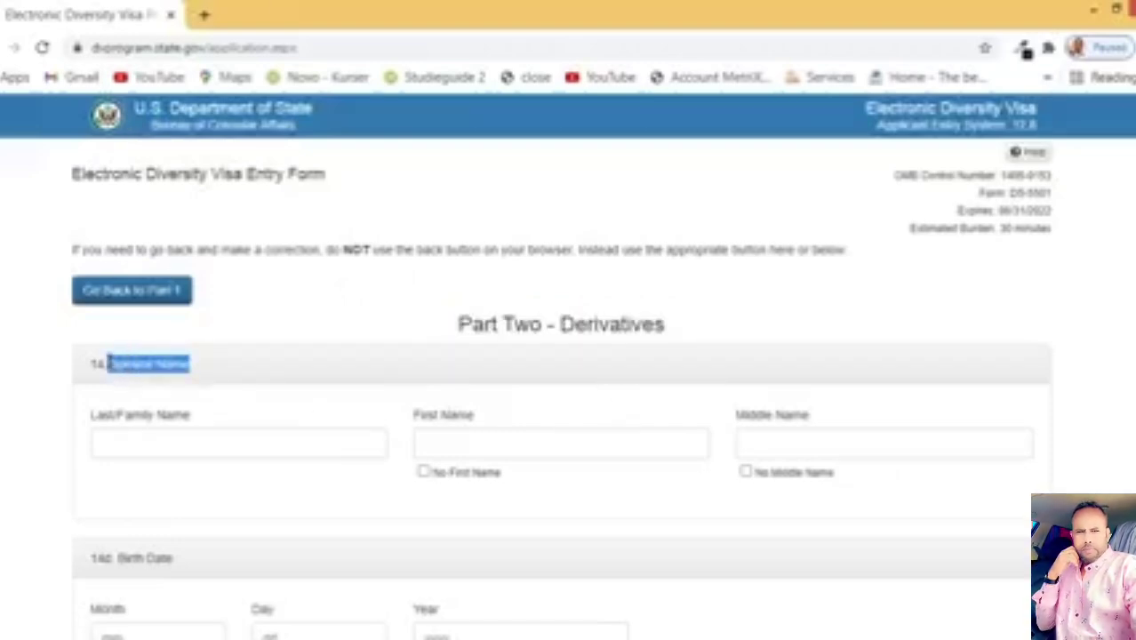
pyautogui.click(111, 364)
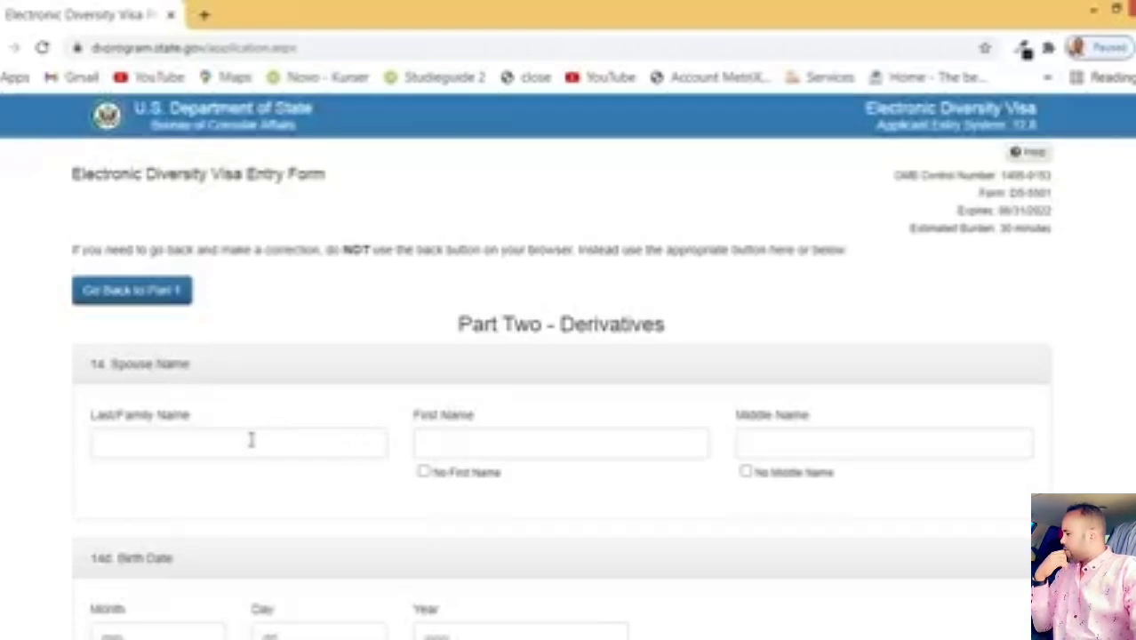
# Step: Scroll through the blank spouse details, Spouse Photograph and Child #1 sections
pyautogui.scroll(-1, 797, 442)
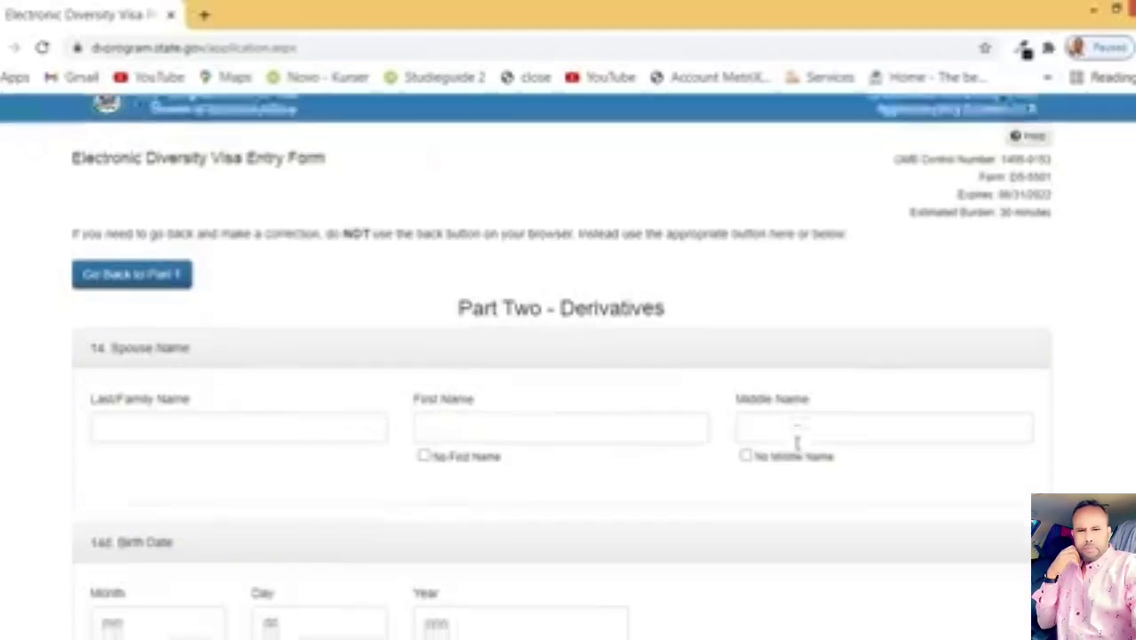
pyautogui.scroll(-2, 127, 449)
pyautogui.scroll(-4, 160, 393)
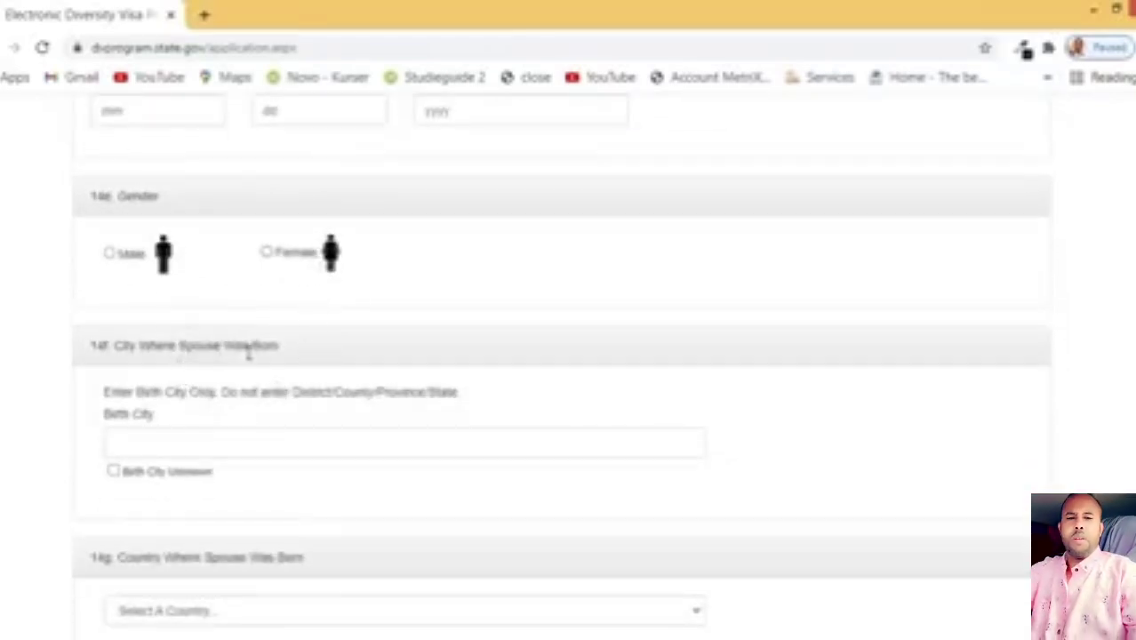
pyautogui.scroll(-3, 249, 351)
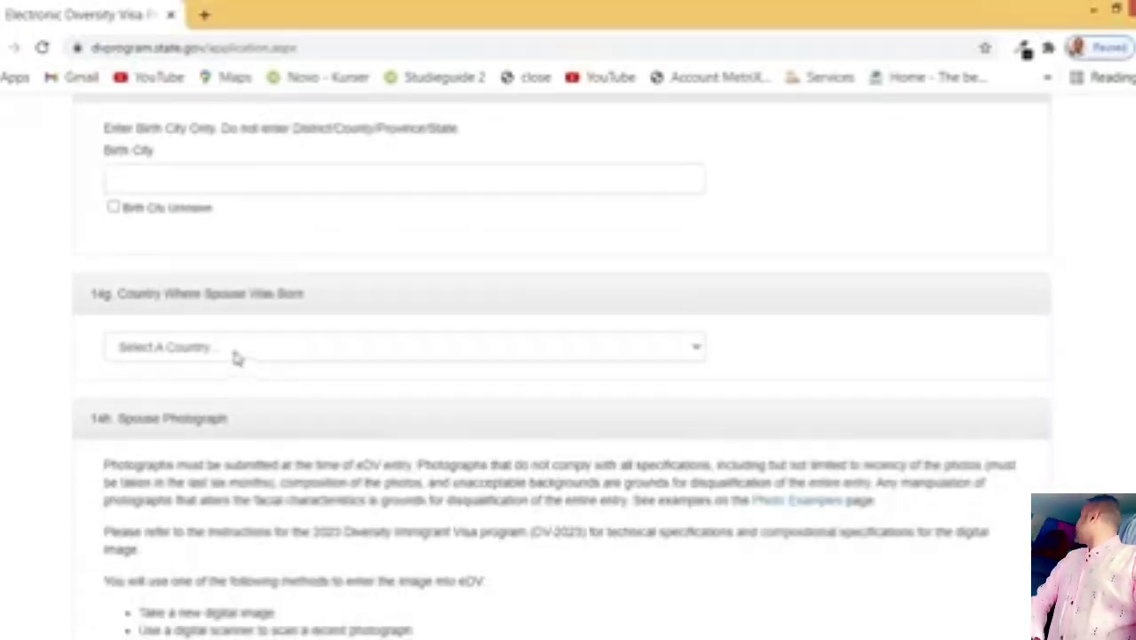
pyautogui.scroll(-3, 302, 342)
pyautogui.scroll(-1, 337, 349)
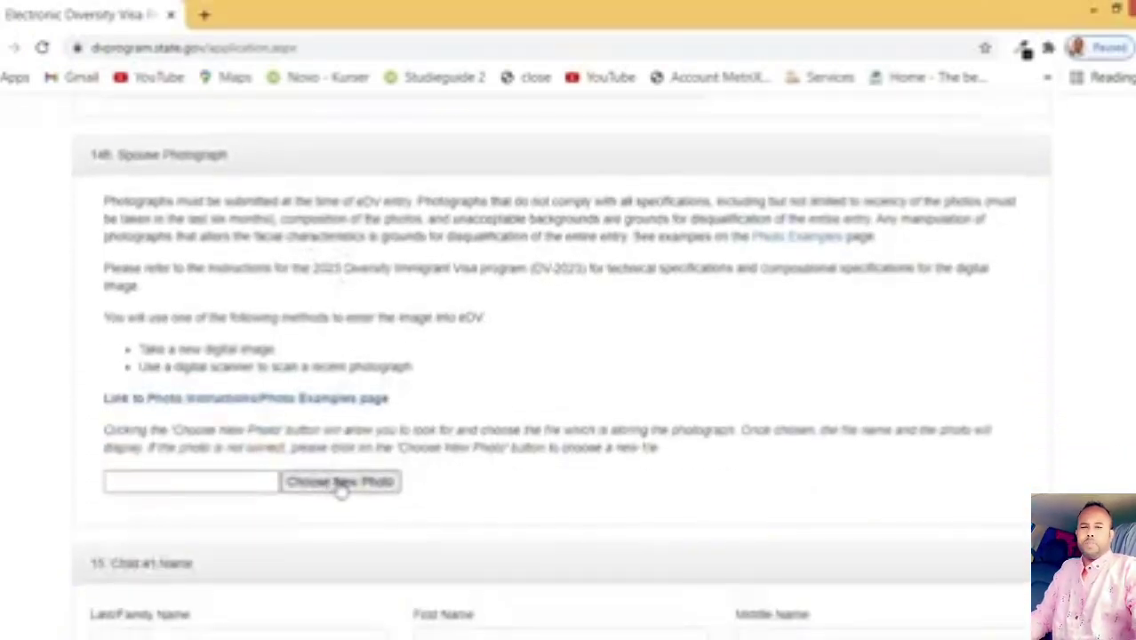
pyautogui.scroll(-2, 339, 484)
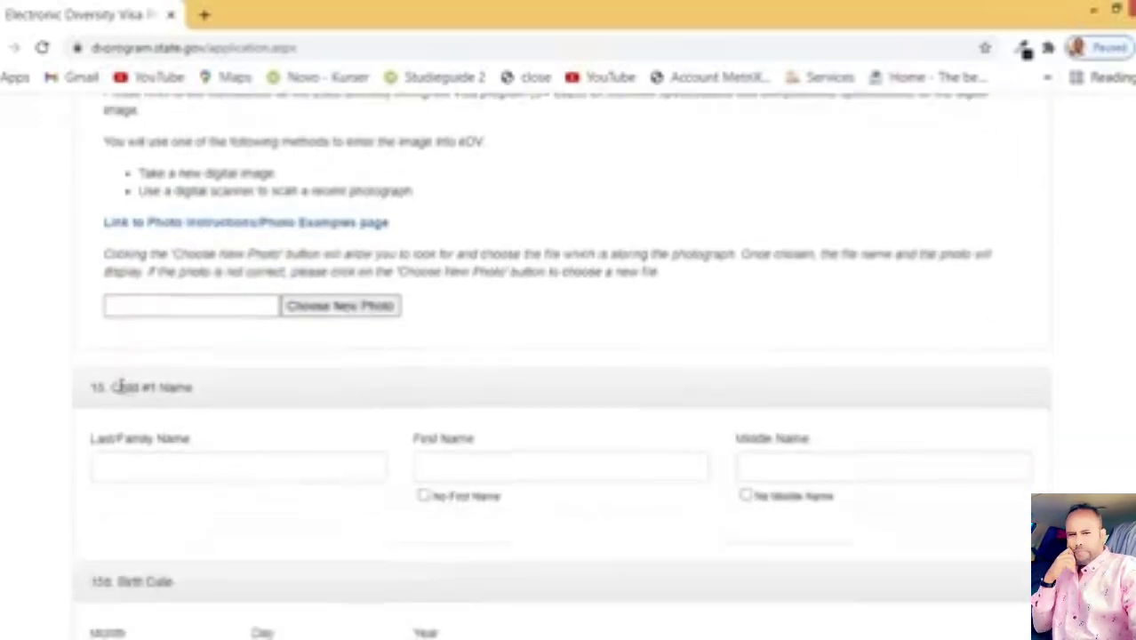
pyautogui.moveTo(194, 387); pyautogui.dragTo(147, 387)
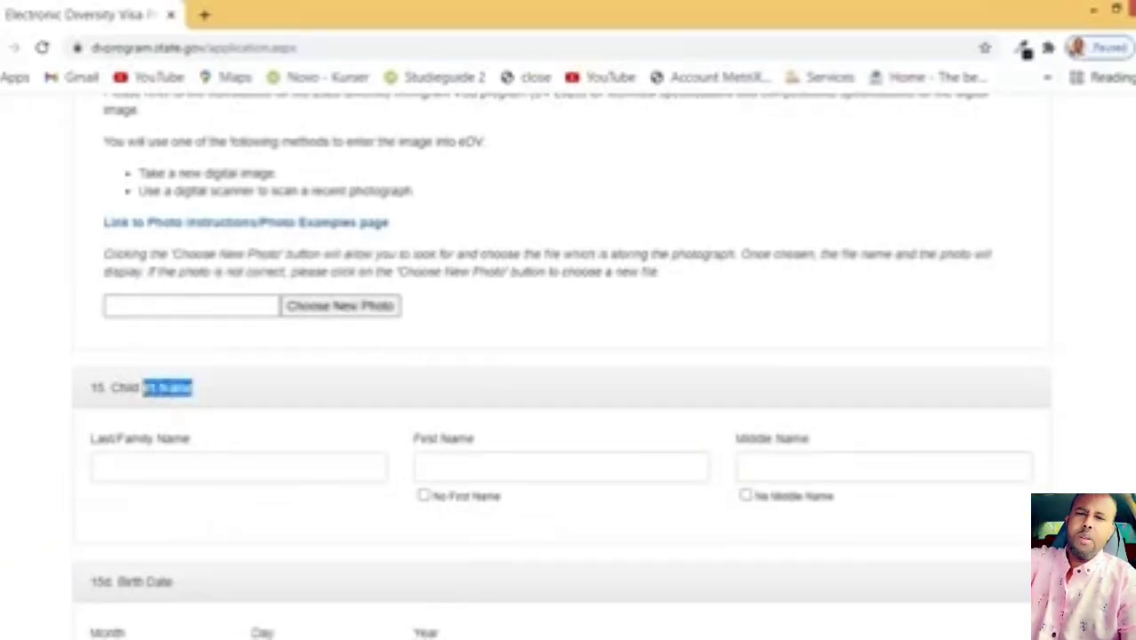
pyautogui.scroll(-1, 170, 384)
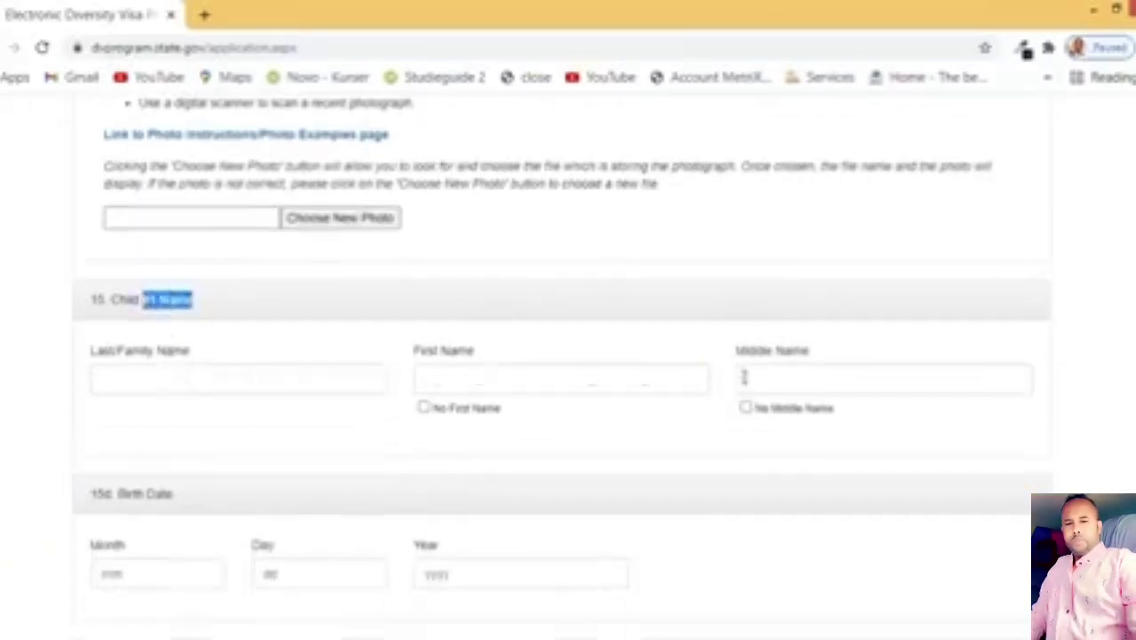
pyautogui.scroll(-7, 436, 428)
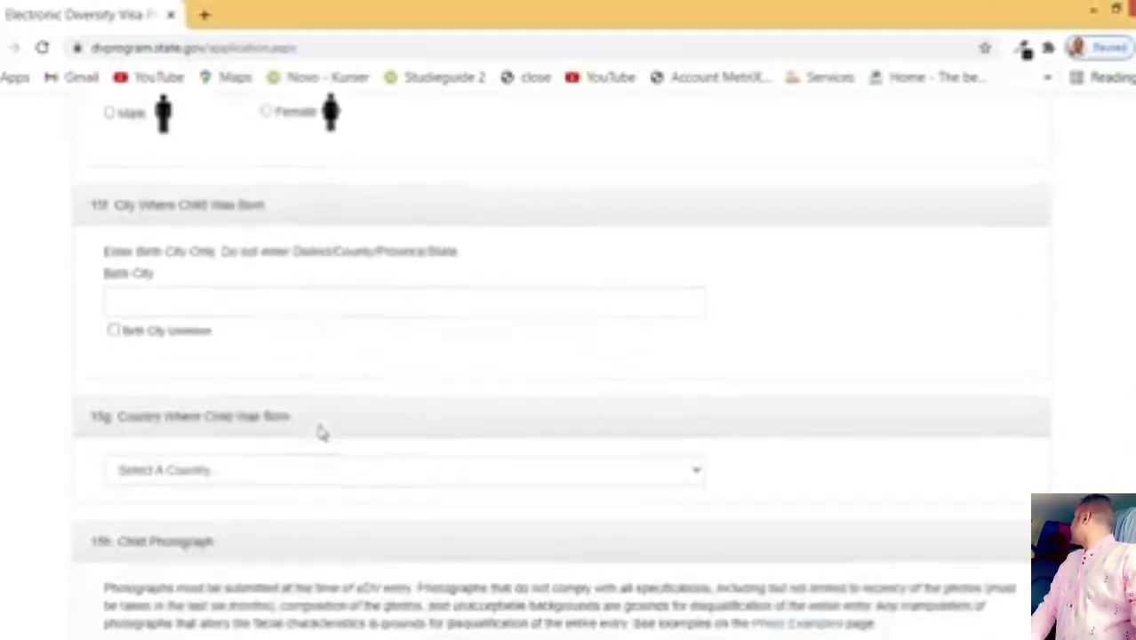
pyautogui.scroll(-4, 321, 432)
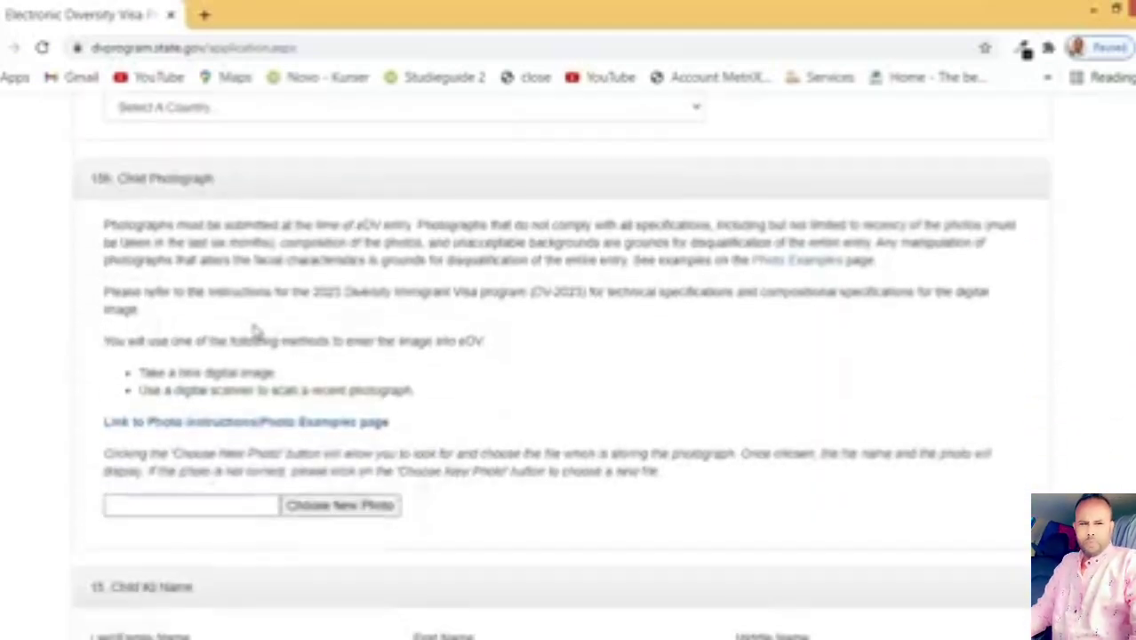
pyautogui.scroll(-2, 255, 331)
pyautogui.scroll(-1, 356, 330)
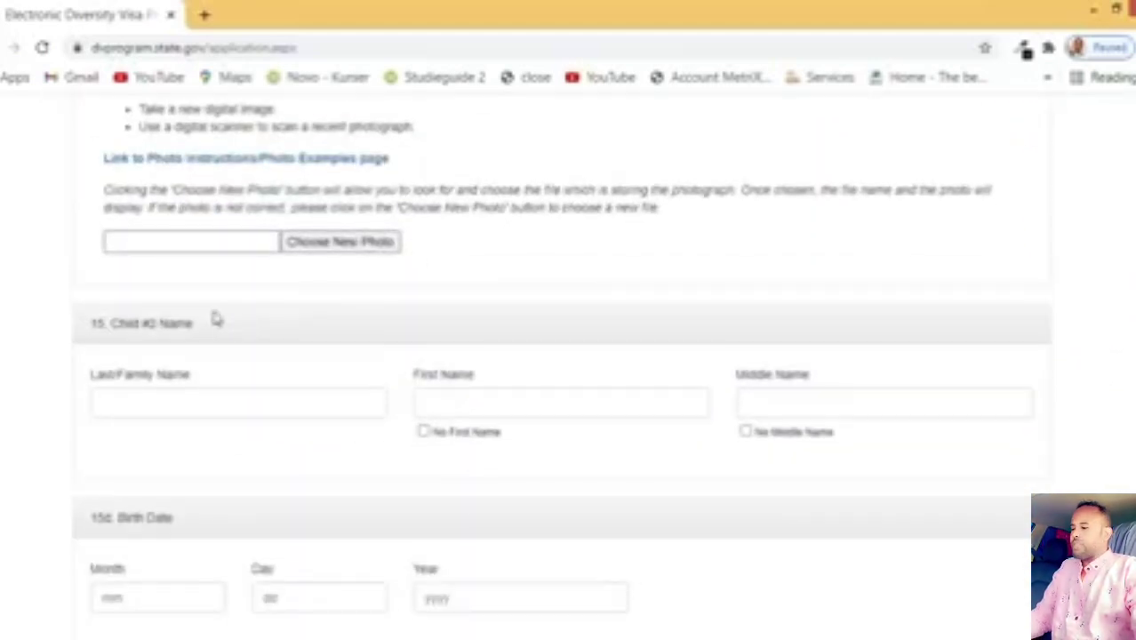
pyautogui.moveTo(203, 322); pyautogui.dragTo(111, 324)
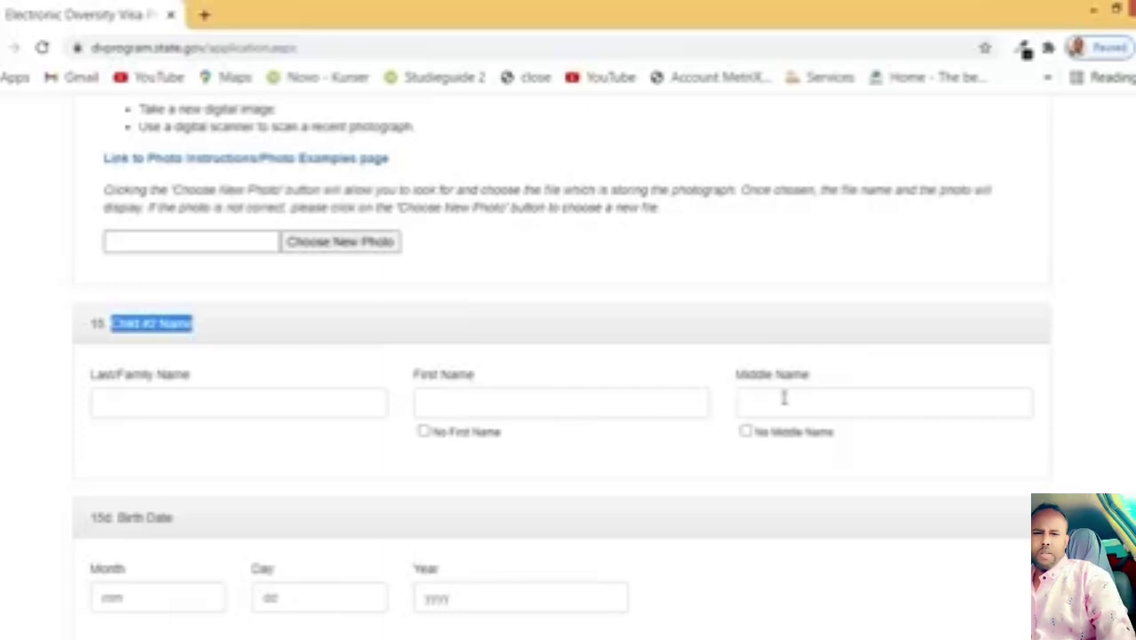
pyautogui.scroll(-2, 807, 396)
pyautogui.scroll(-2, 138, 396)
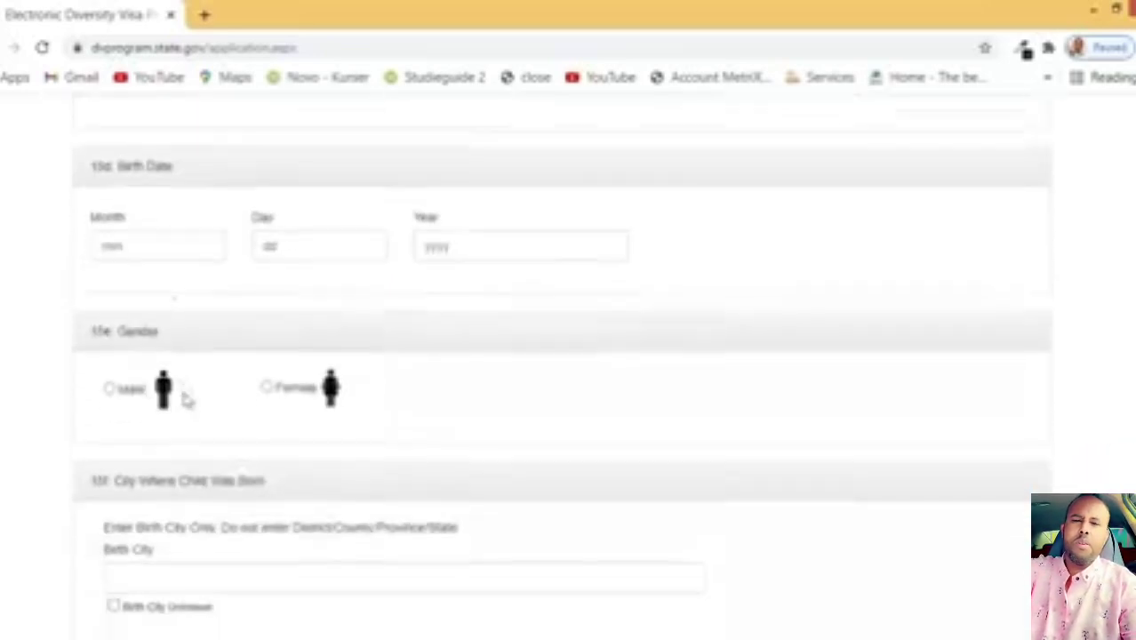
pyautogui.scroll(-2, 307, 393)
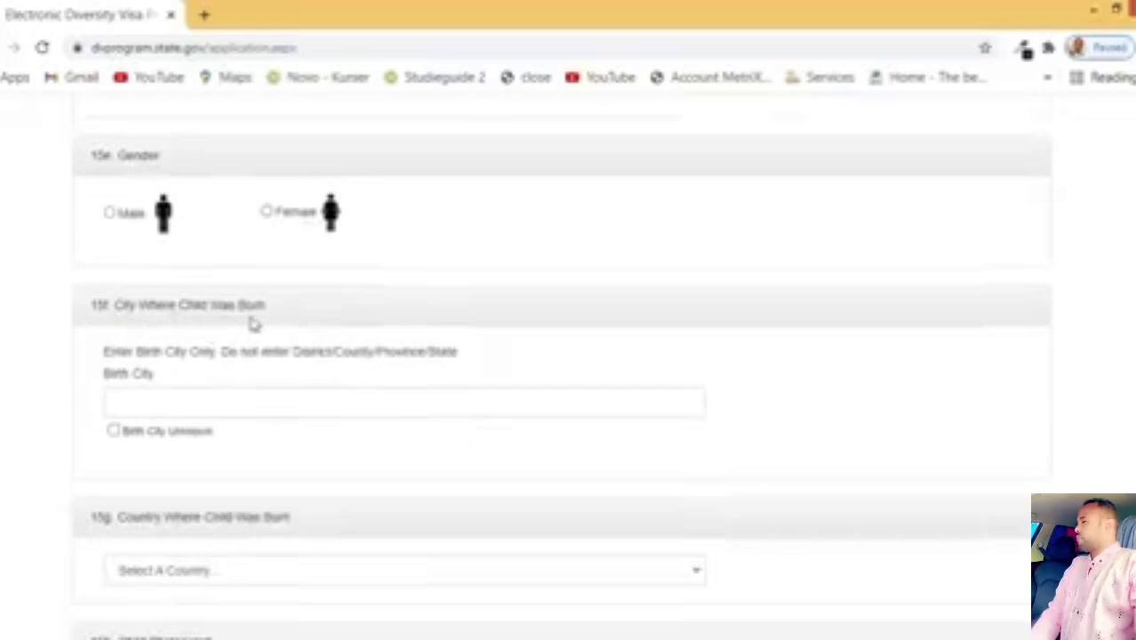
pyautogui.scroll(-2, 266, 356)
pyautogui.scroll(-3, 280, 357)
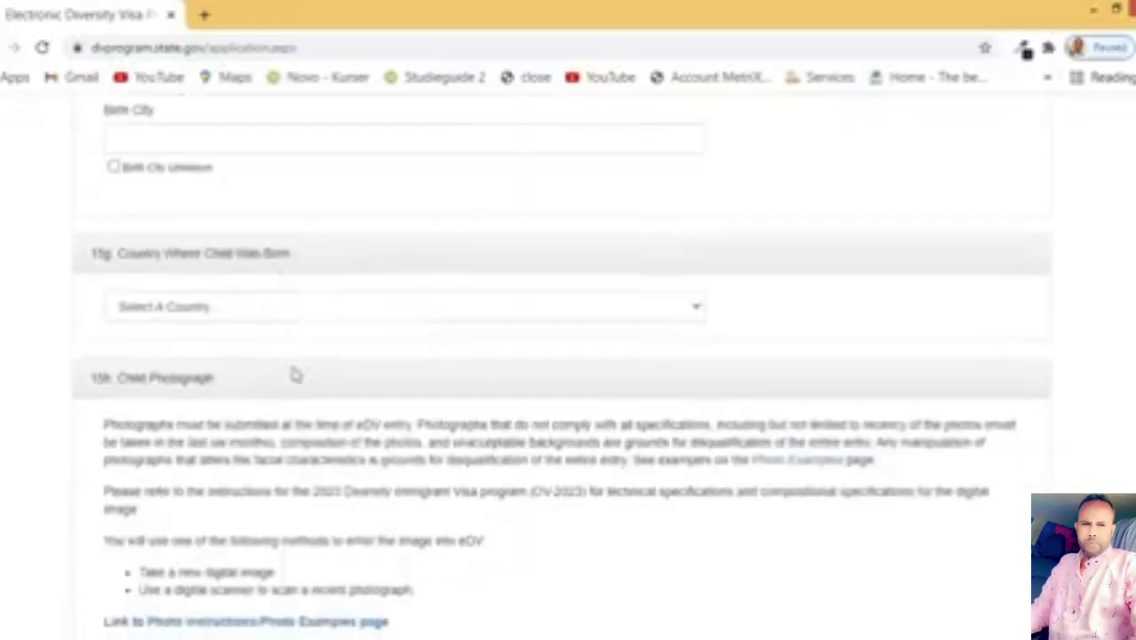